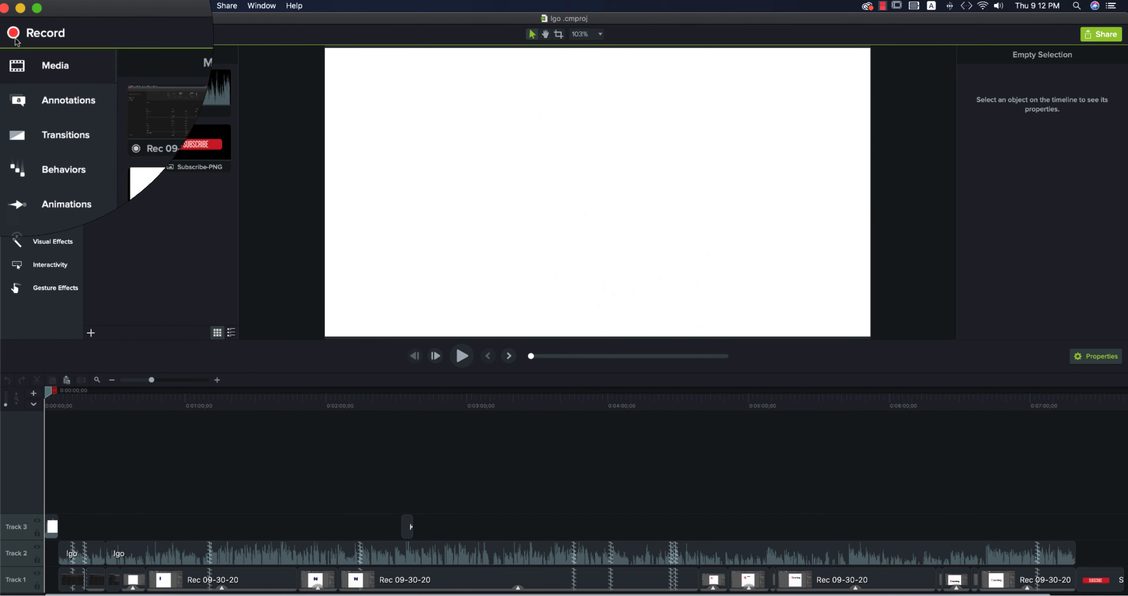
# Look over the media bin items and scrub the playhead to the Subscribe graphic at the project's end and back to the start
pyautogui.click(26, 55)
pyautogui.click(26, 55)
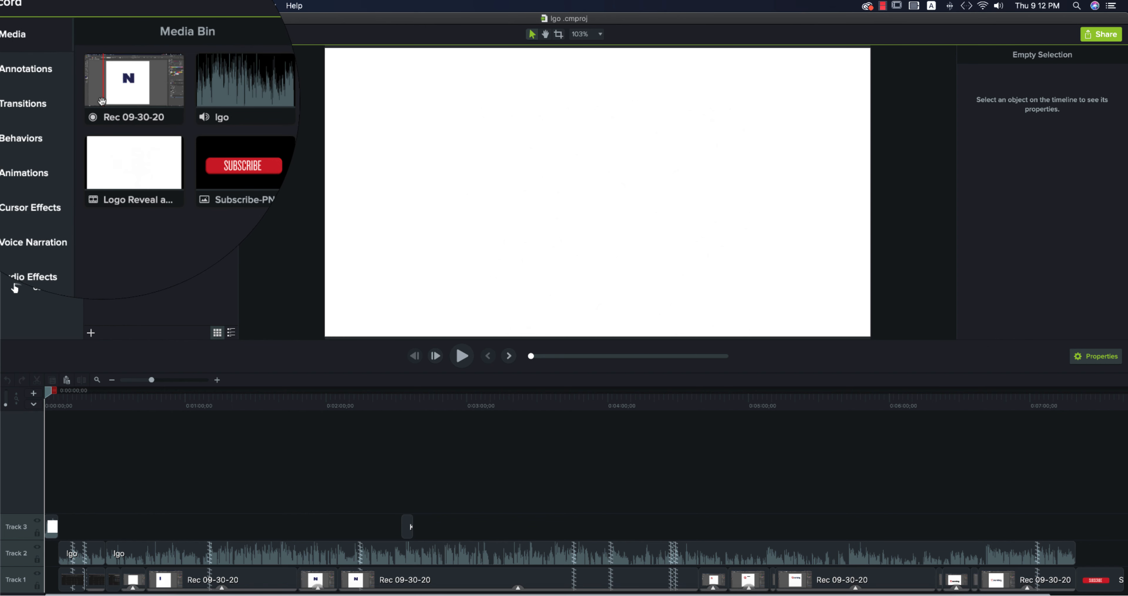
pyautogui.click(179, 99)
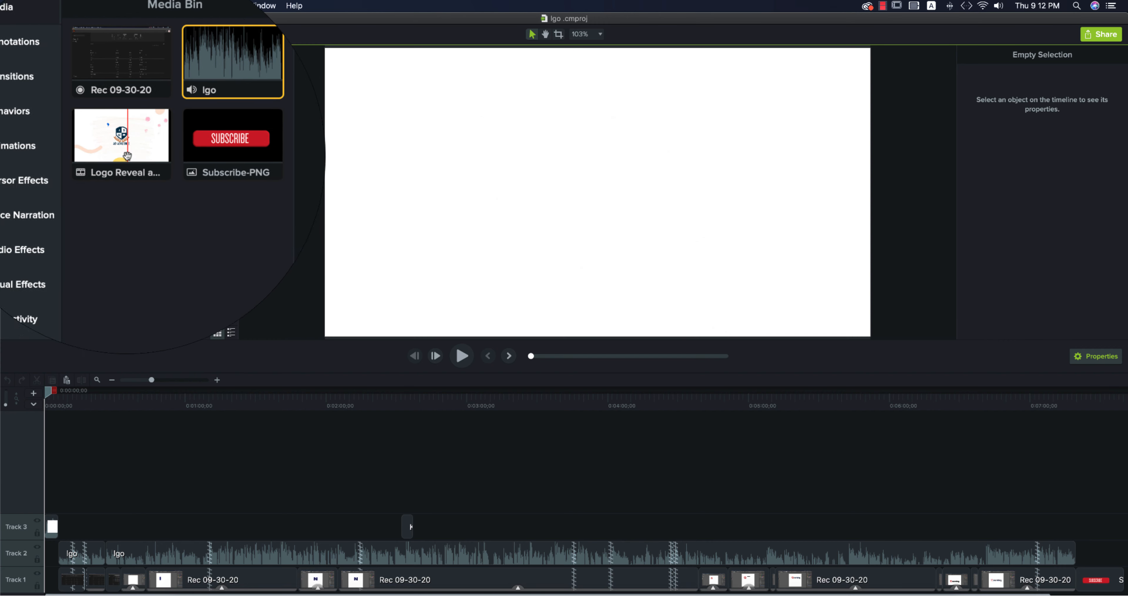
pyautogui.click(239, 161)
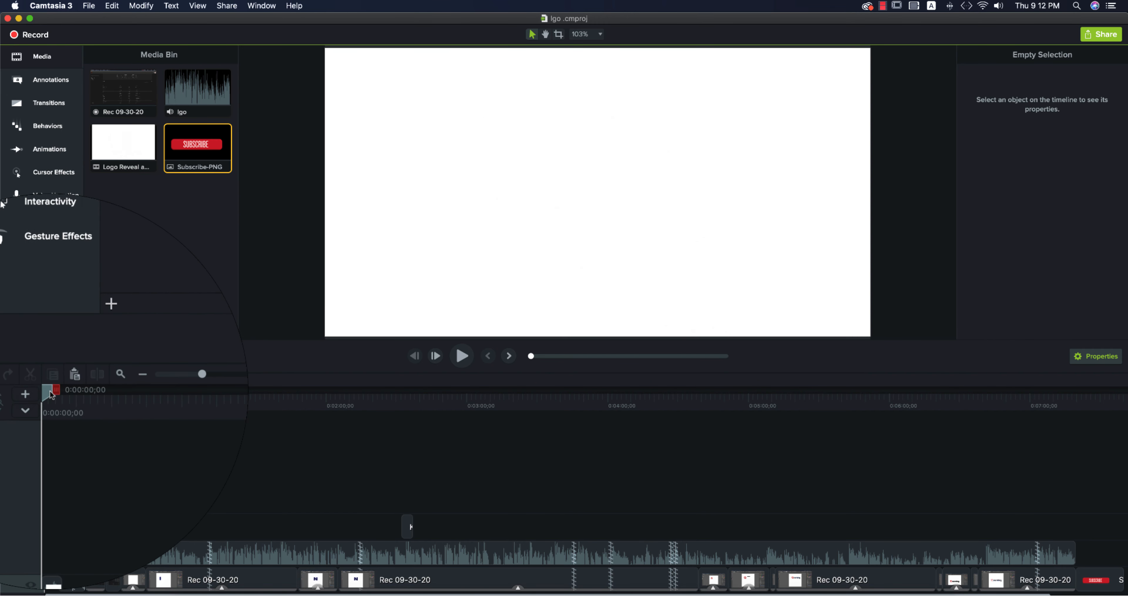
pyautogui.moveTo(49, 390); pyautogui.dragTo(1016, 396)
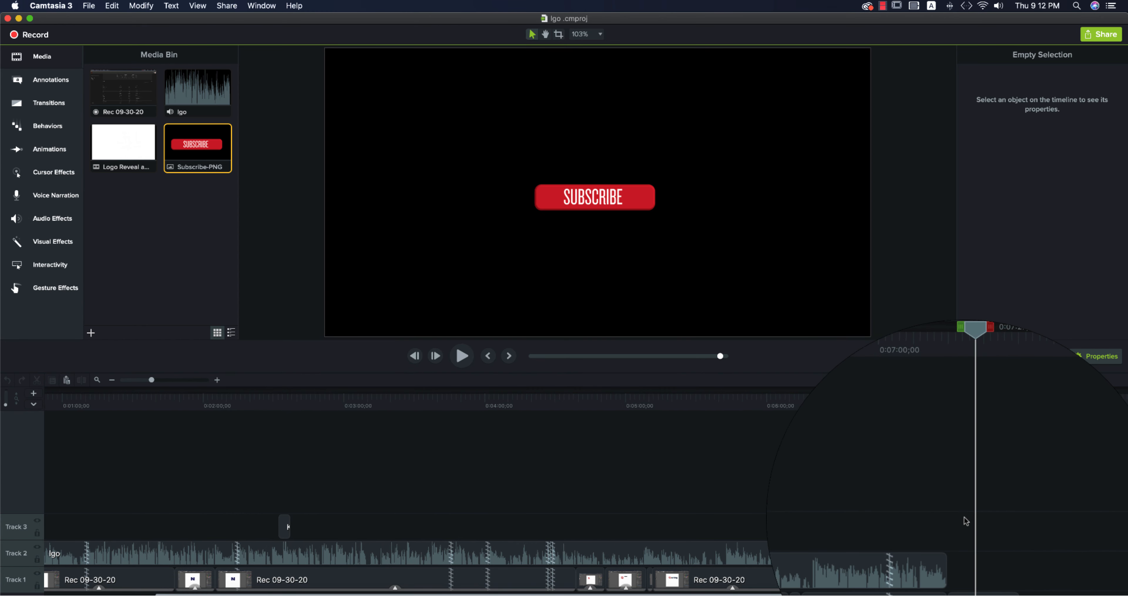
pyautogui.moveTo(959, 520); pyautogui.dragTo(1, 458)
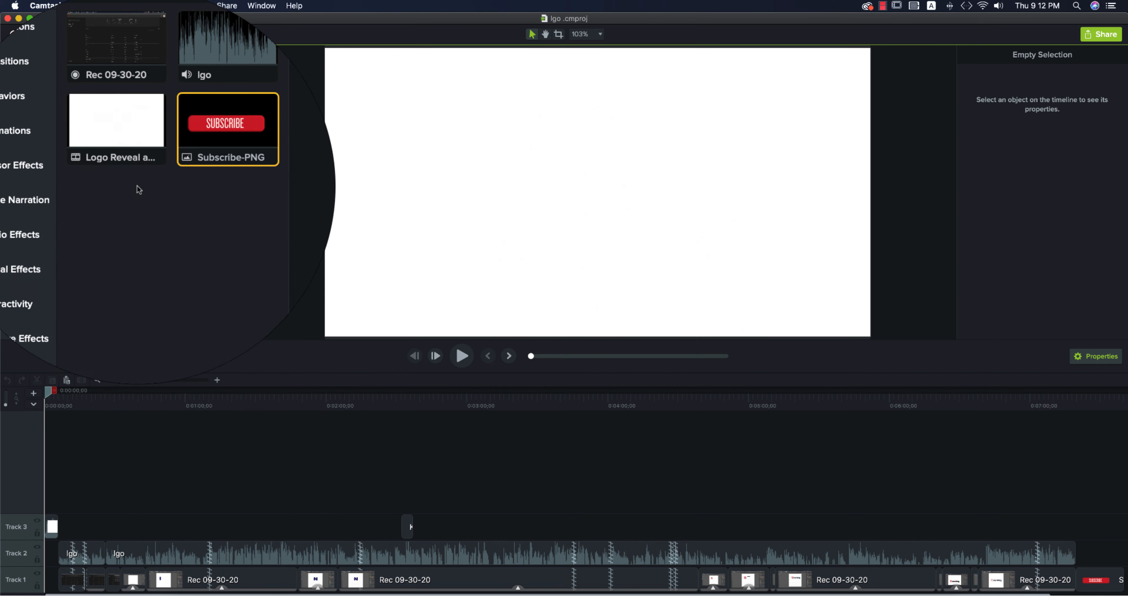
# Import the image Logo AD Academi.png from the tut folder into the media bin
pyautogui.click(162, 268)
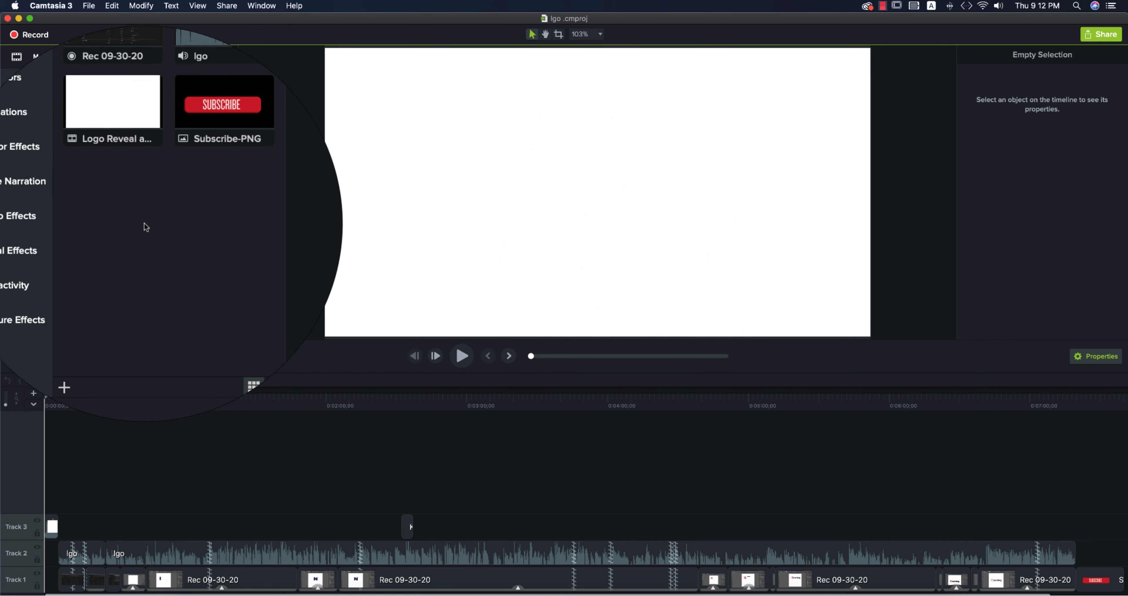
pyautogui.click(88, 333)
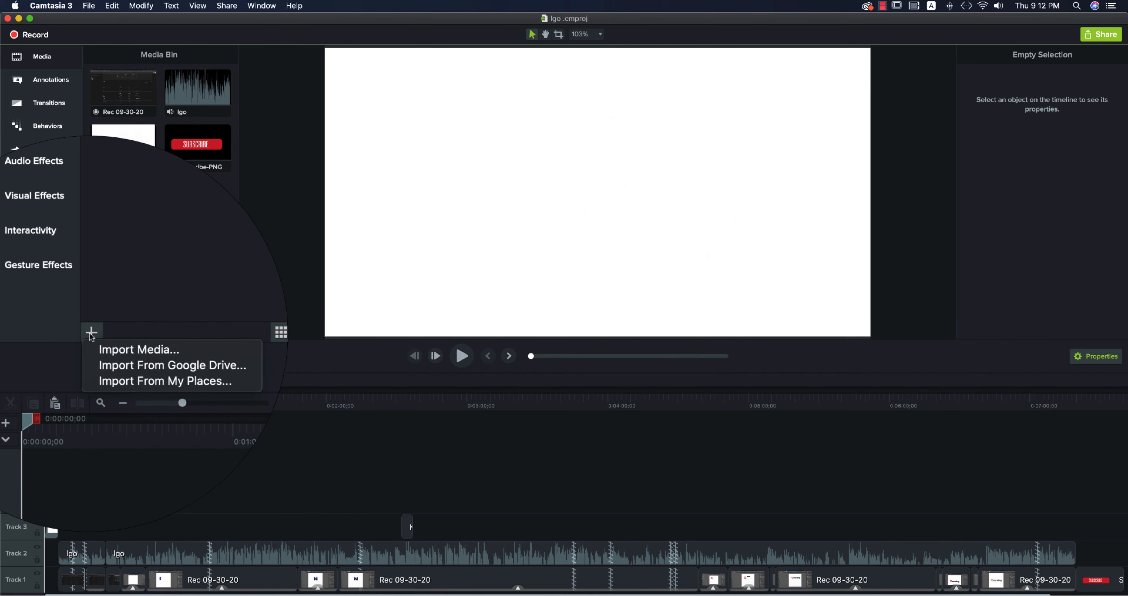
pyautogui.rightClick(153, 242)
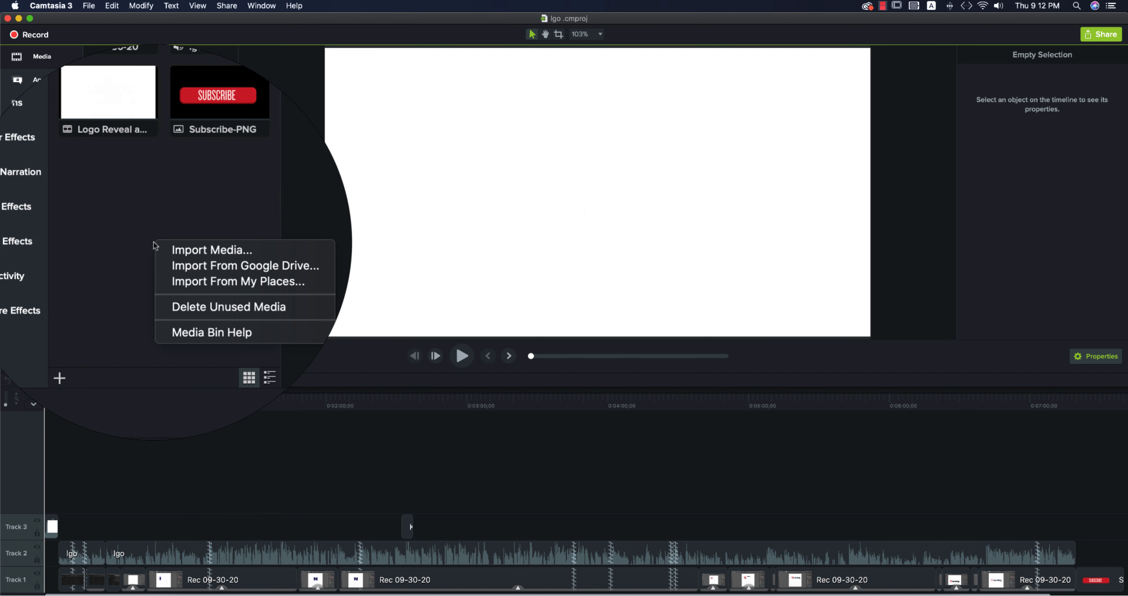
pyautogui.click(163, 248)
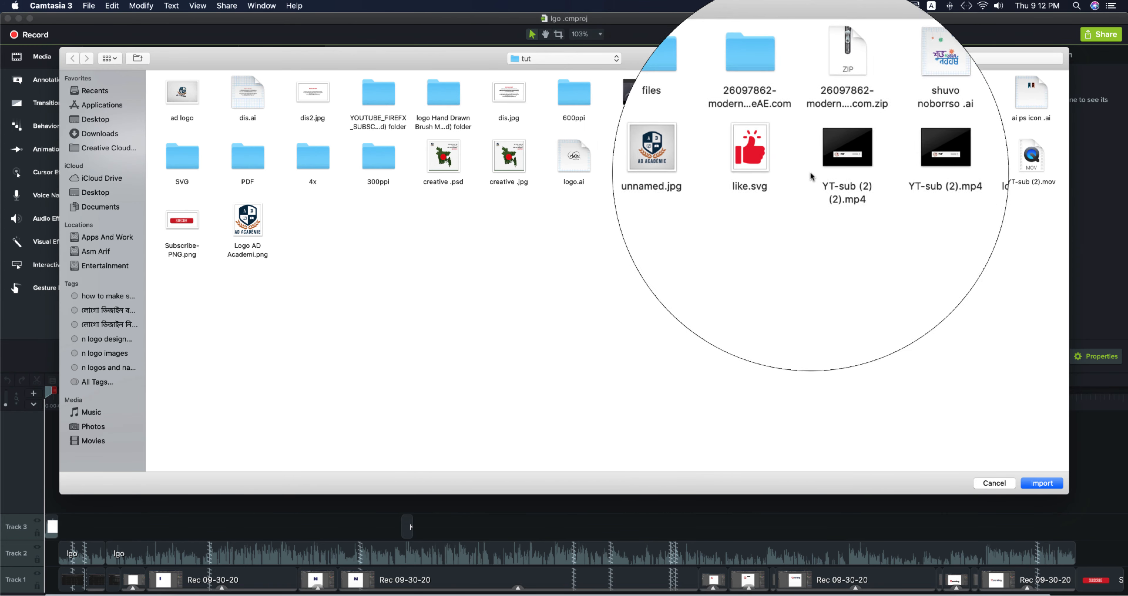
pyautogui.click(247, 221)
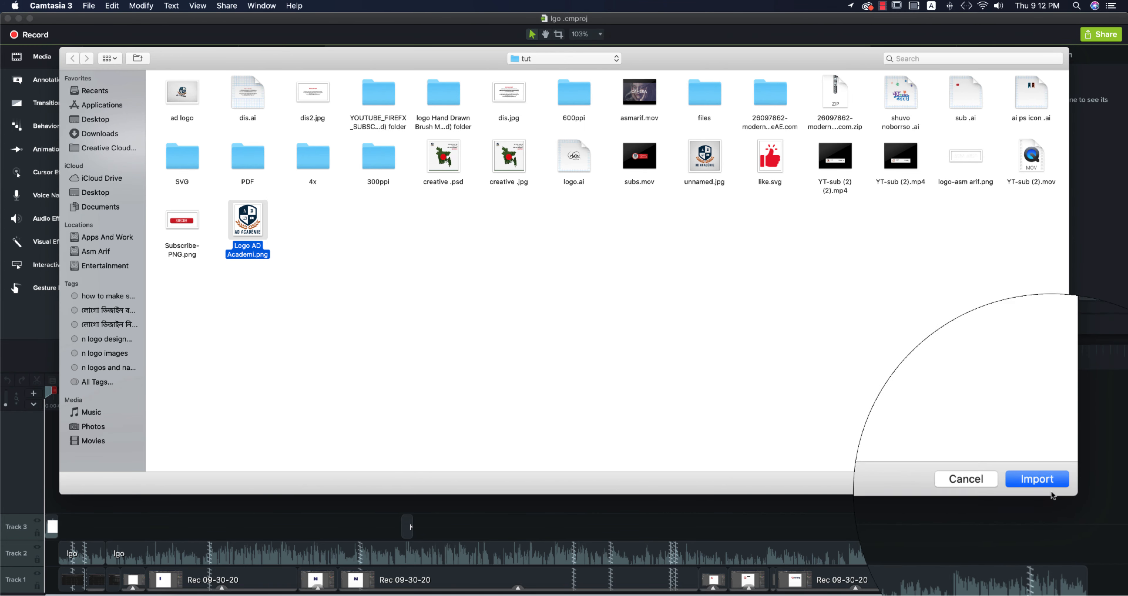
pyautogui.click(1083, 480)
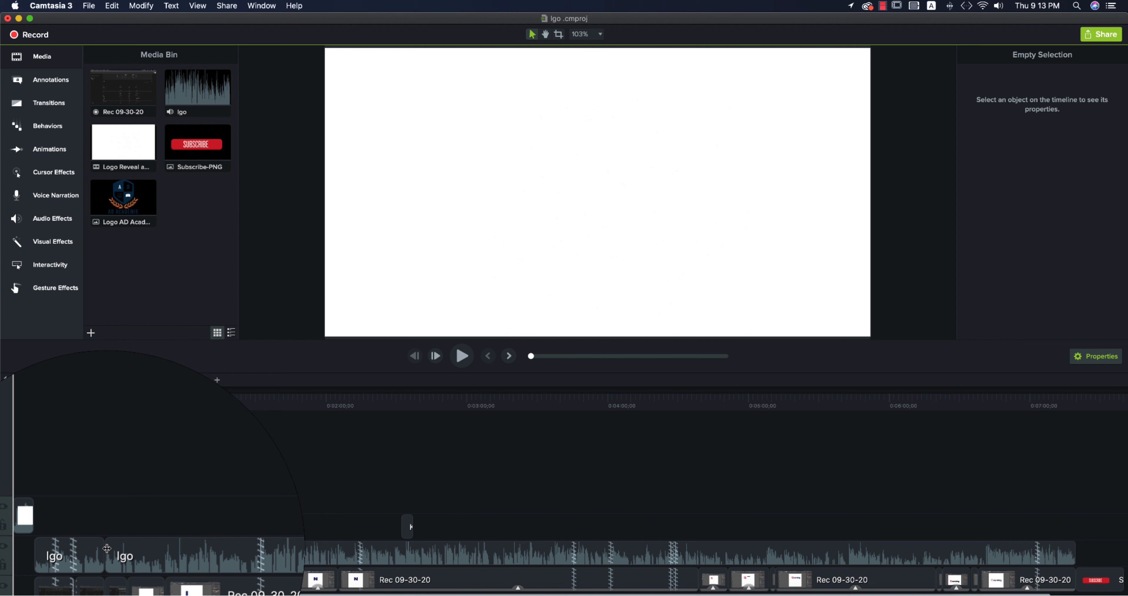
# Select the first Rec 09-30-20 clip and scrub through the opening logo reveal, returning the playhead to the start
pyautogui.rightClick(91, 527)
pyautogui.moveTo(93, 526)
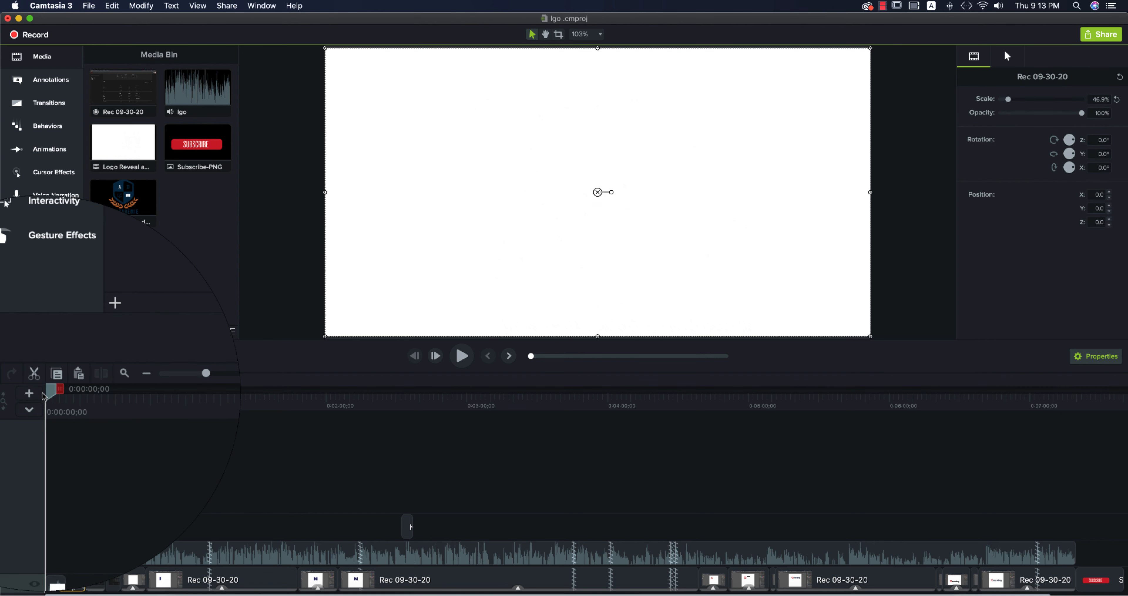
pyautogui.moveTo(48, 394); pyautogui.dragTo(55, 399)
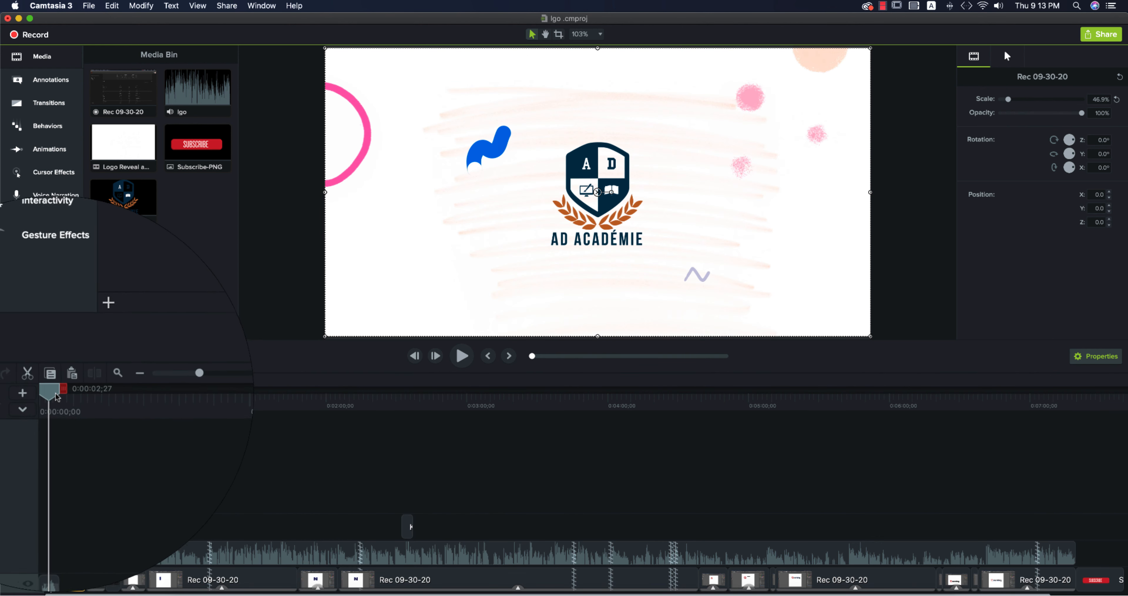
pyautogui.click(103, 406)
pyautogui.moveTo(103, 406); pyautogui.dragTo(40, 440)
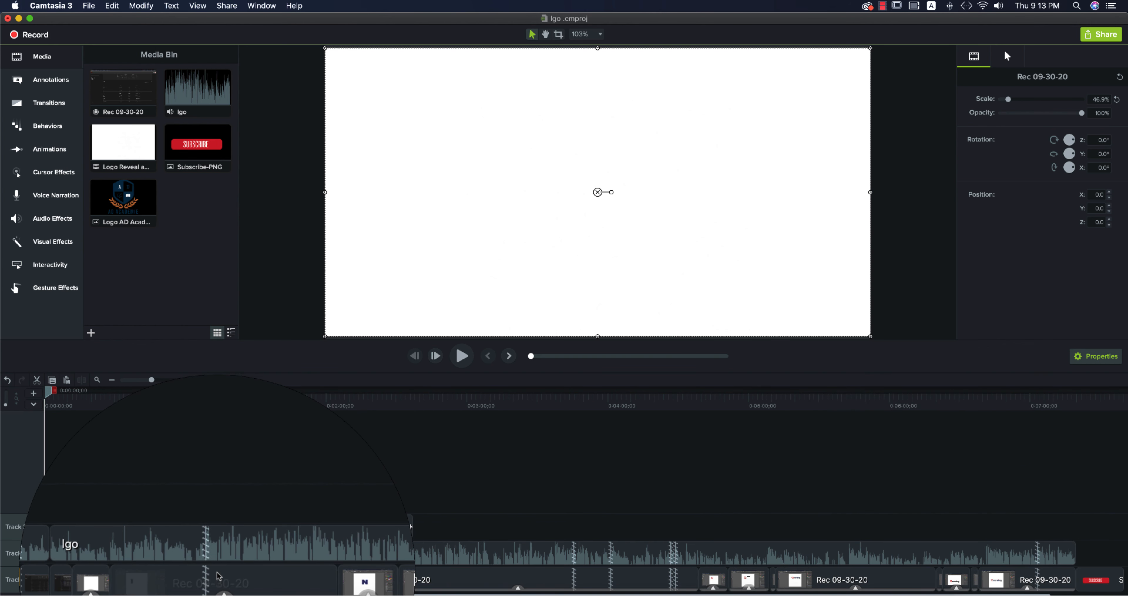
# Zoom the timeline in and out to inspect the opening clips on all three tracks
pyautogui.scroll(10, 218, 576)
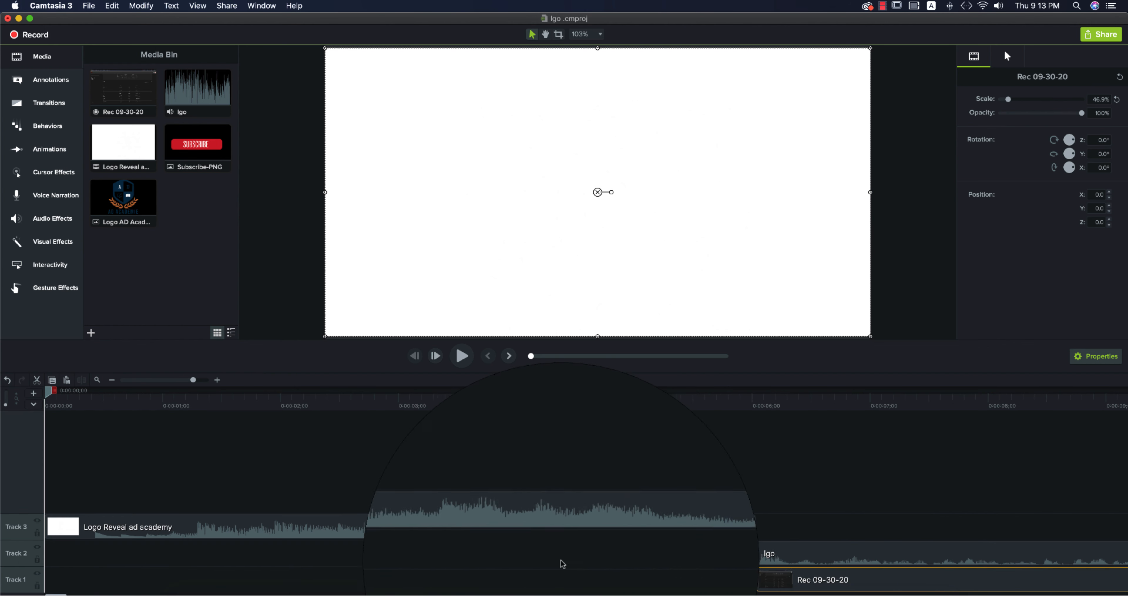
pyautogui.scroll(-8, 803, 571)
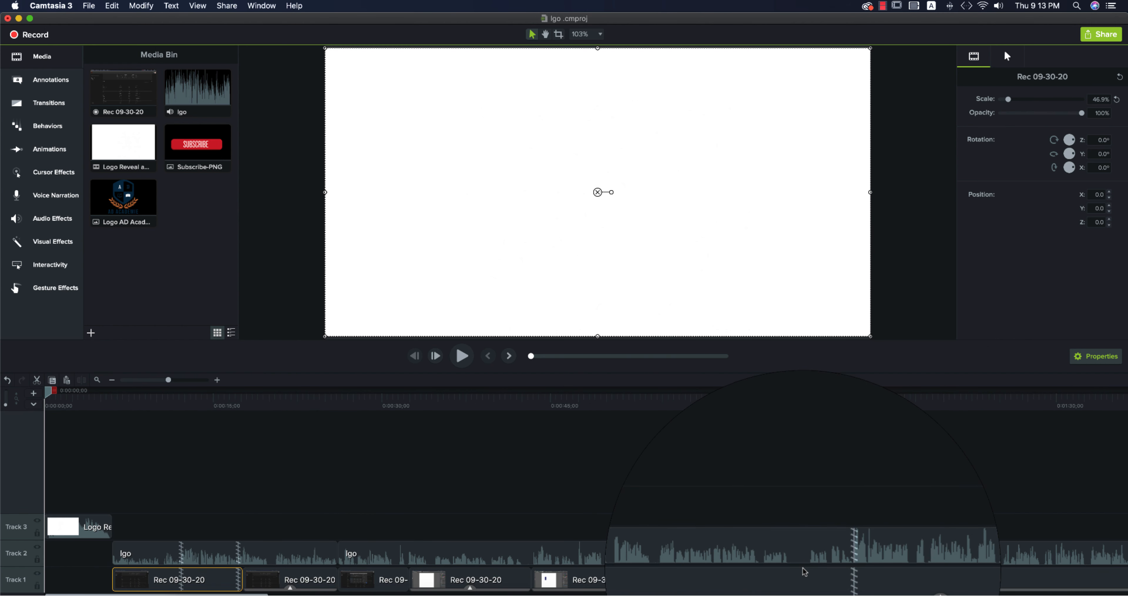
pyautogui.scroll(2, 804, 572)
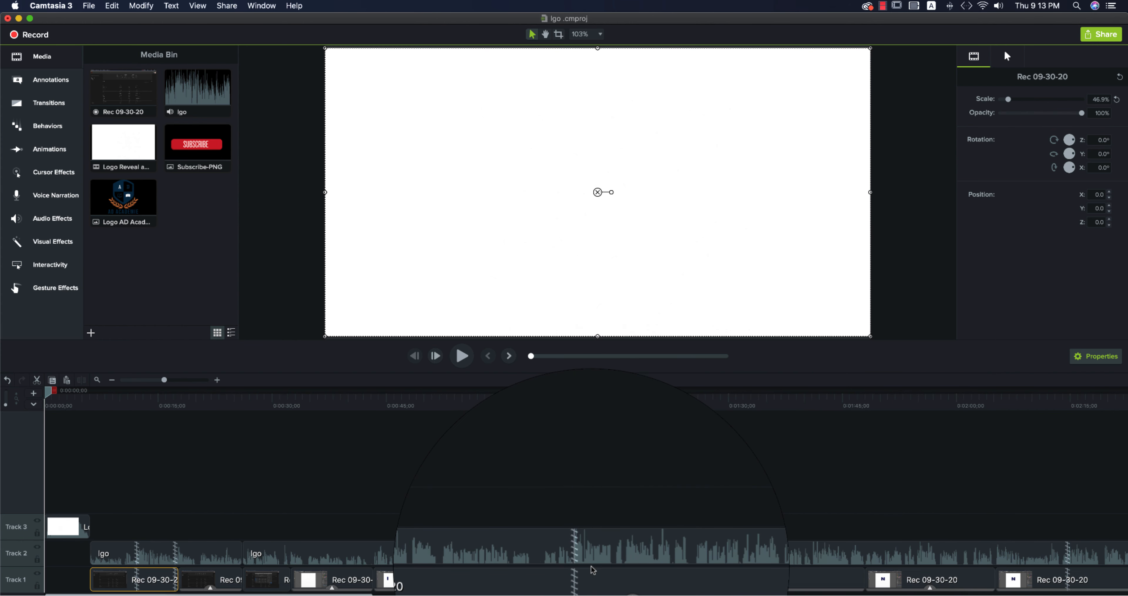
pyautogui.press('super+minus')
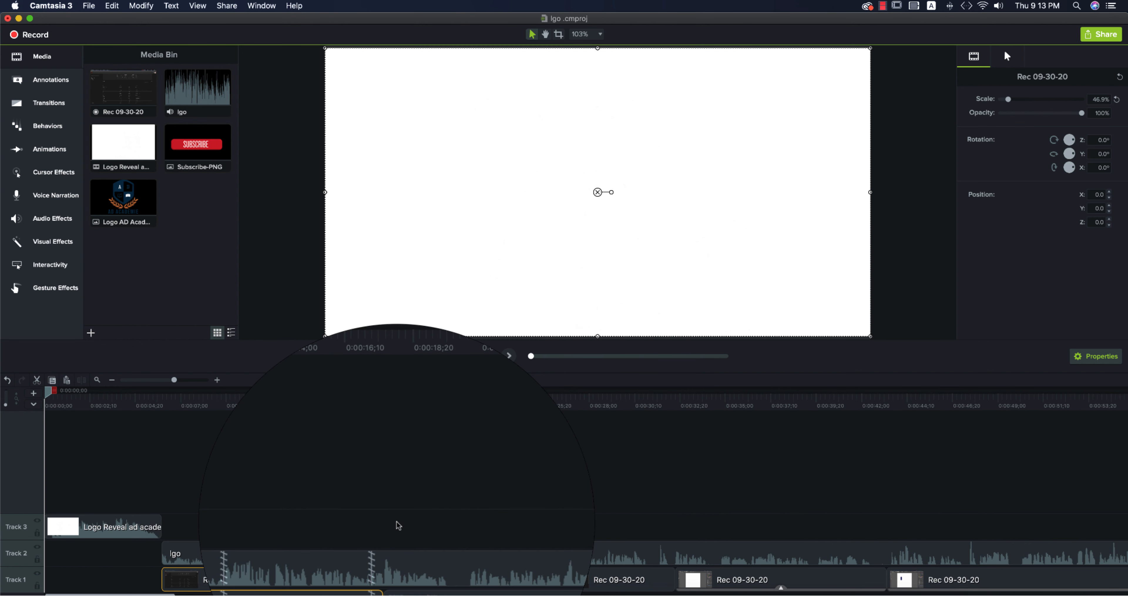
pyautogui.moveTo(52, 397)
pyautogui.mouseDown()
pyautogui.moveTo(131, 416)
pyautogui.moveTo(543, 455)
pyautogui.moveTo(291, 449)
pyautogui.moveTo(145, 420)
pyautogui.moveTo(55, 428)
pyautogui.moveTo(392, 464)
pyautogui.moveTo(49, 448)
pyautogui.mouseUp()
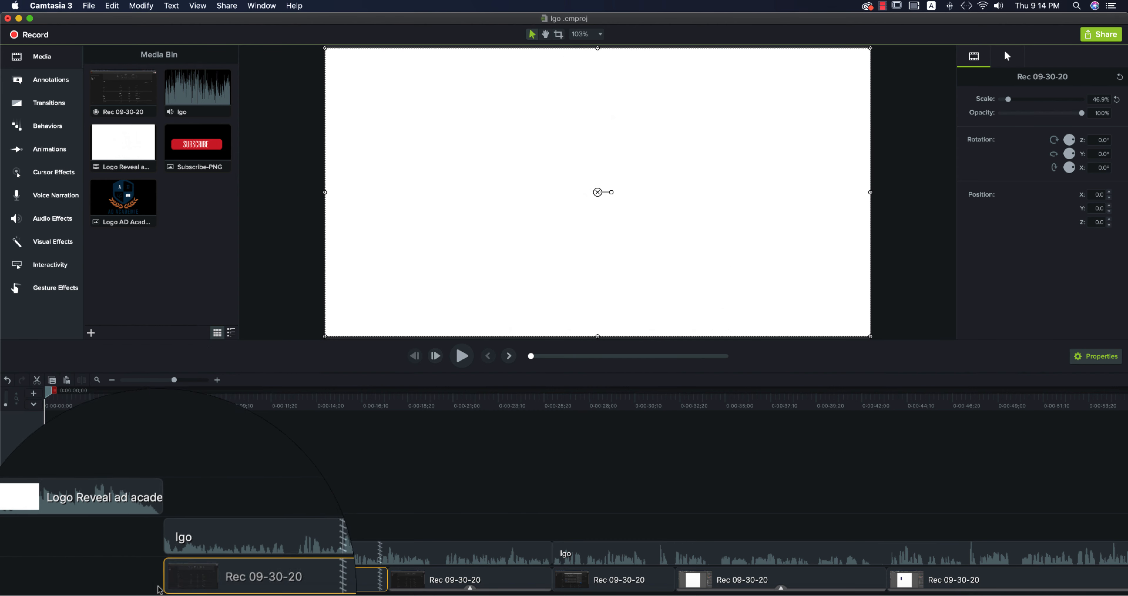
pyautogui.moveTo(161, 595); pyautogui.dragTo(55, 576)
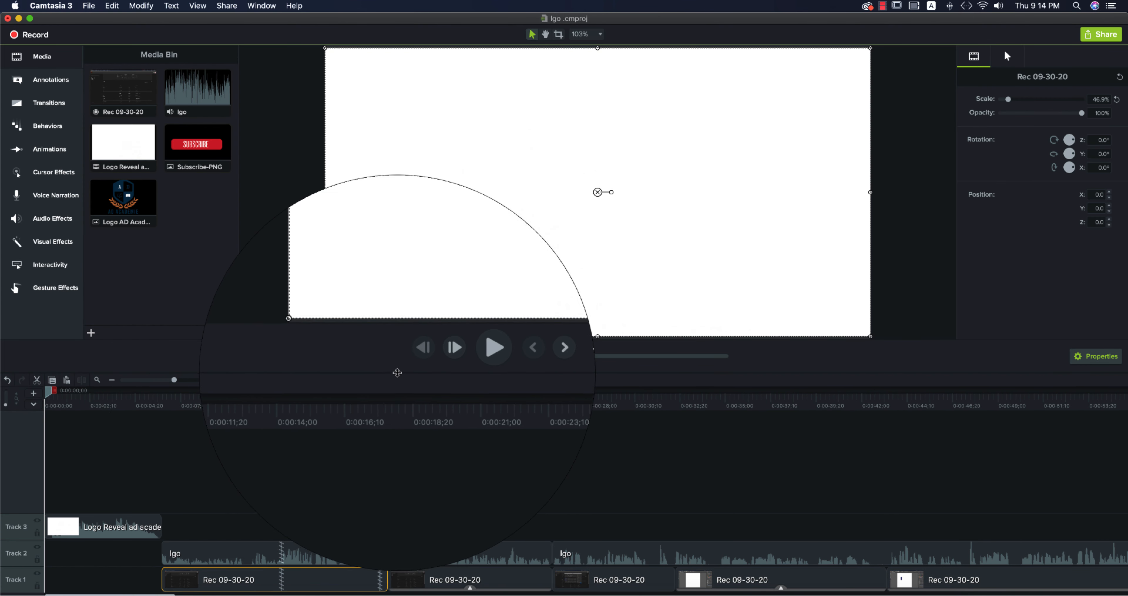
# Shrink the timeline area to check the hidden tracks, and enlarge it again until all three tracks show
pyautogui.moveTo(383, 467); pyautogui.dragTo(378, 491)
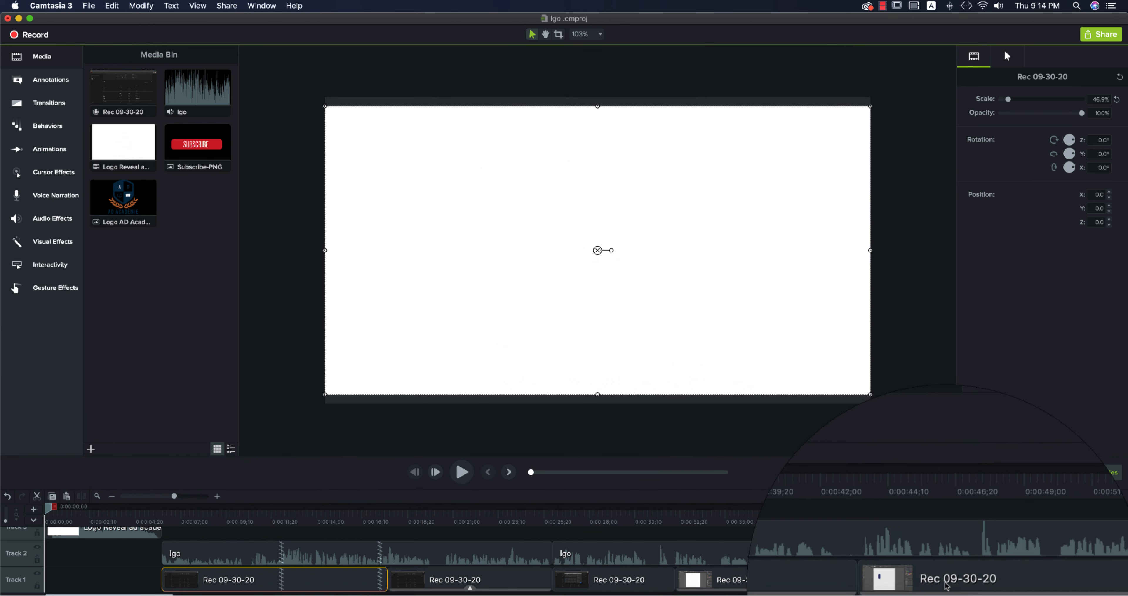
pyautogui.scroll(1, 994, 574)
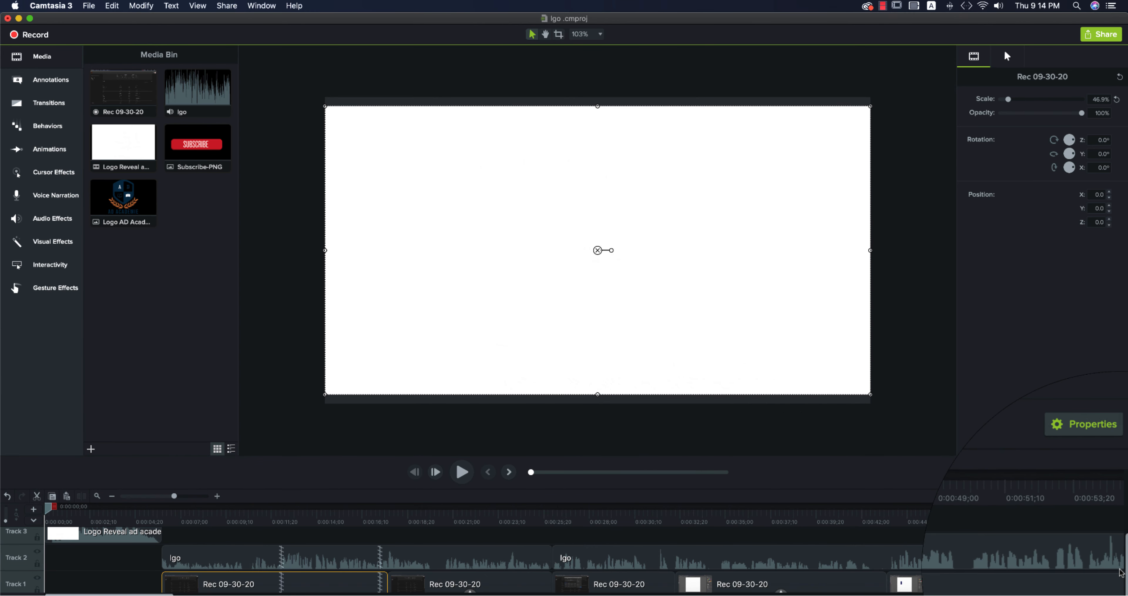
pyautogui.scroll(5, 1123, 562)
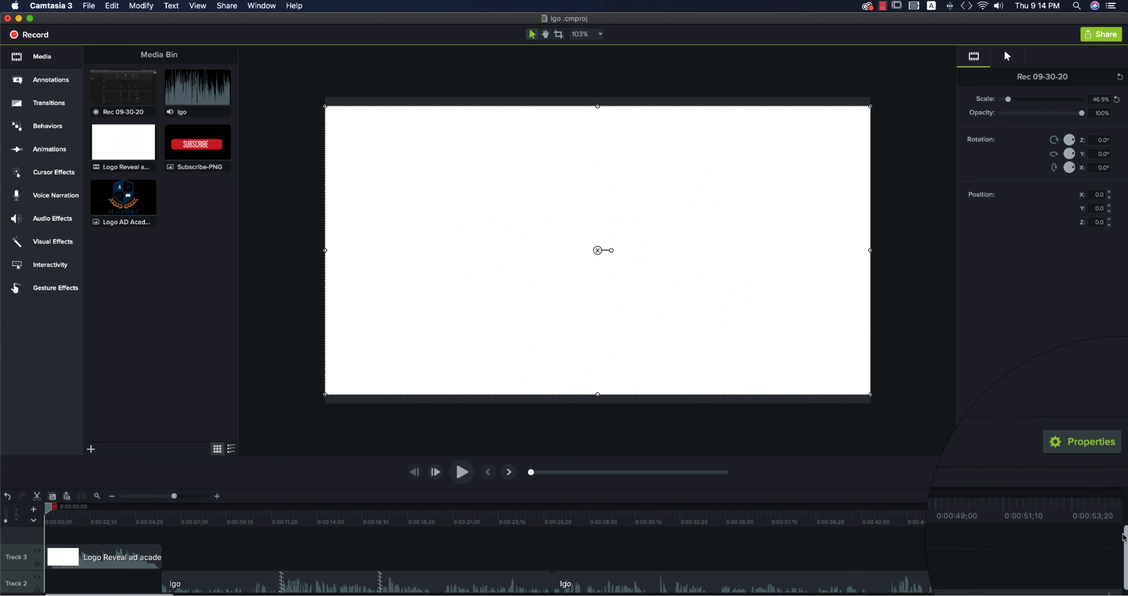
pyautogui.scroll(-5, 1123, 561)
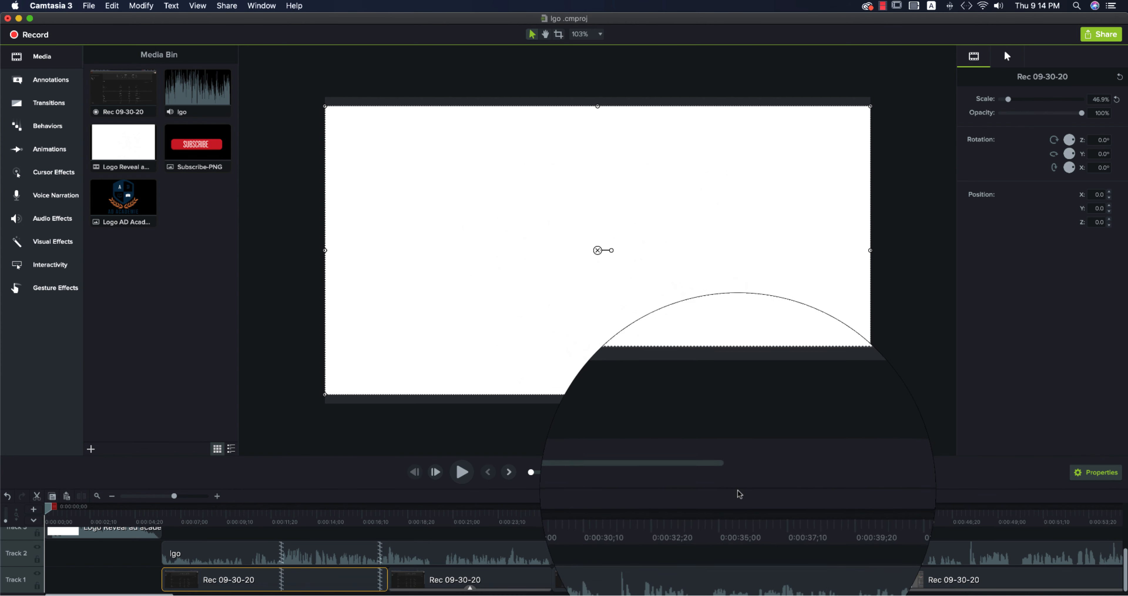
pyautogui.moveTo(738, 488); pyautogui.dragTo(751, 397)
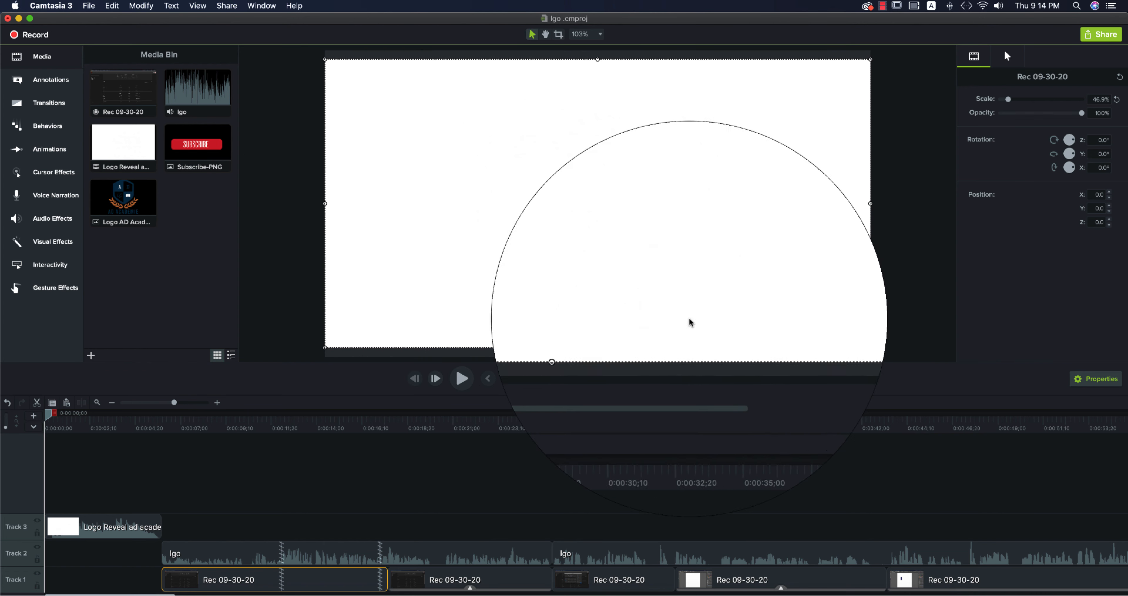
# Try the Crop and Pan tools on the Logo Reveal ad academy clip in the canvas, and deselect the clip
pyautogui.click(909, 197)
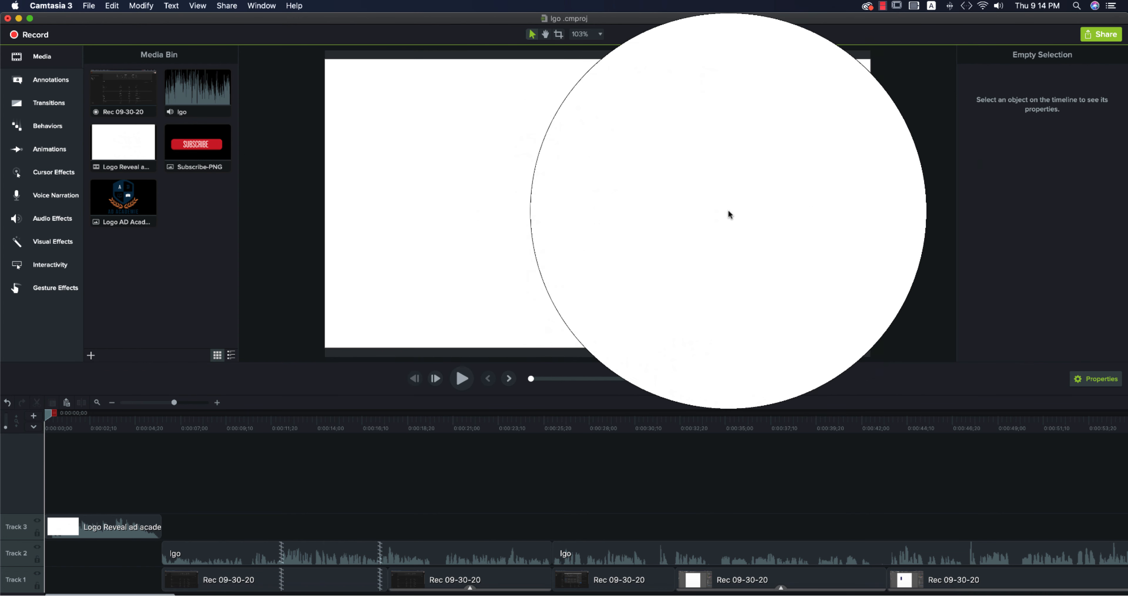
pyautogui.click(327, 218)
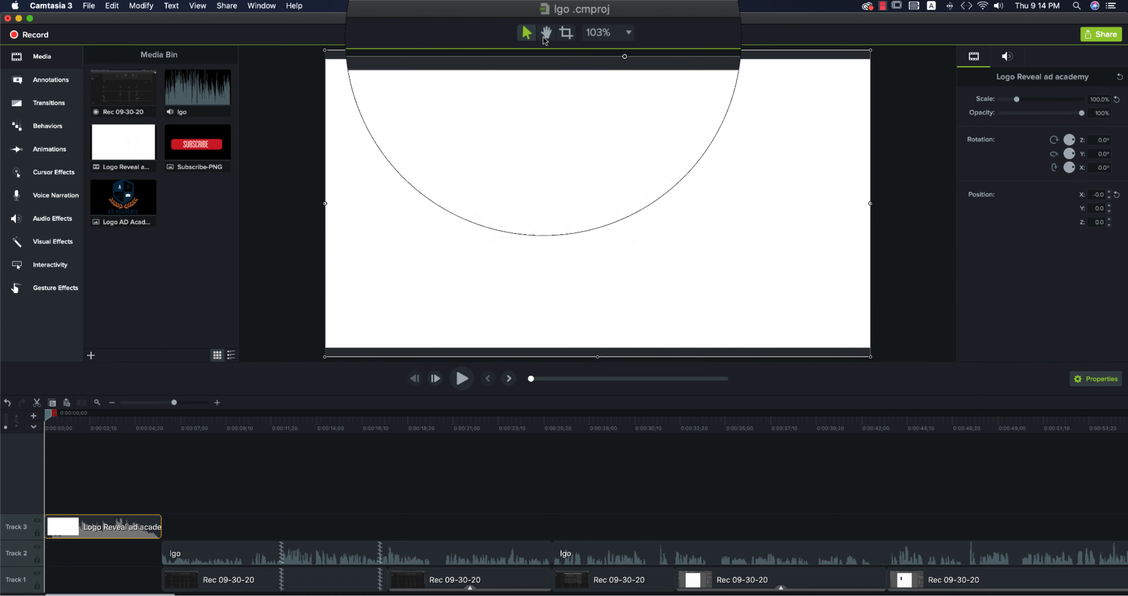
pyautogui.click(588, 41)
pyautogui.click(582, 47)
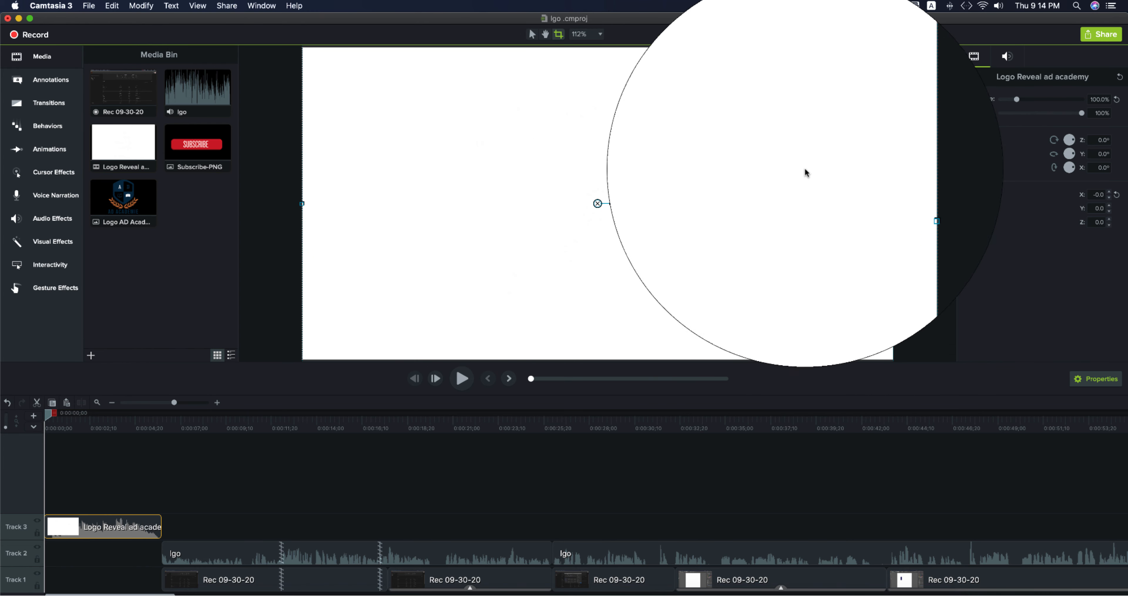
pyautogui.click(545, 34)
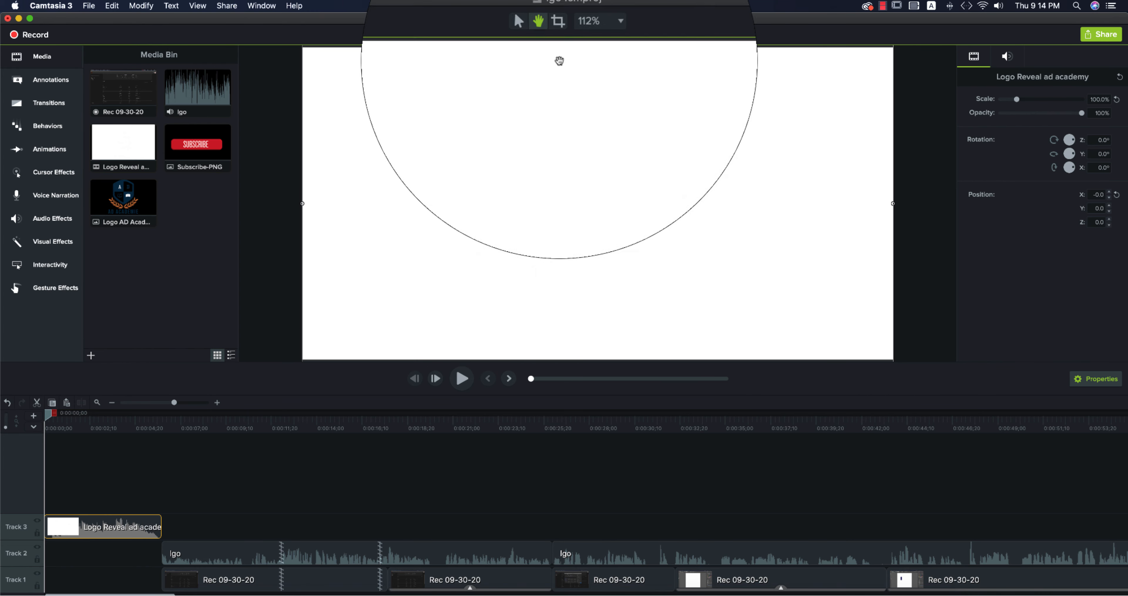
pyautogui.click(267, 178)
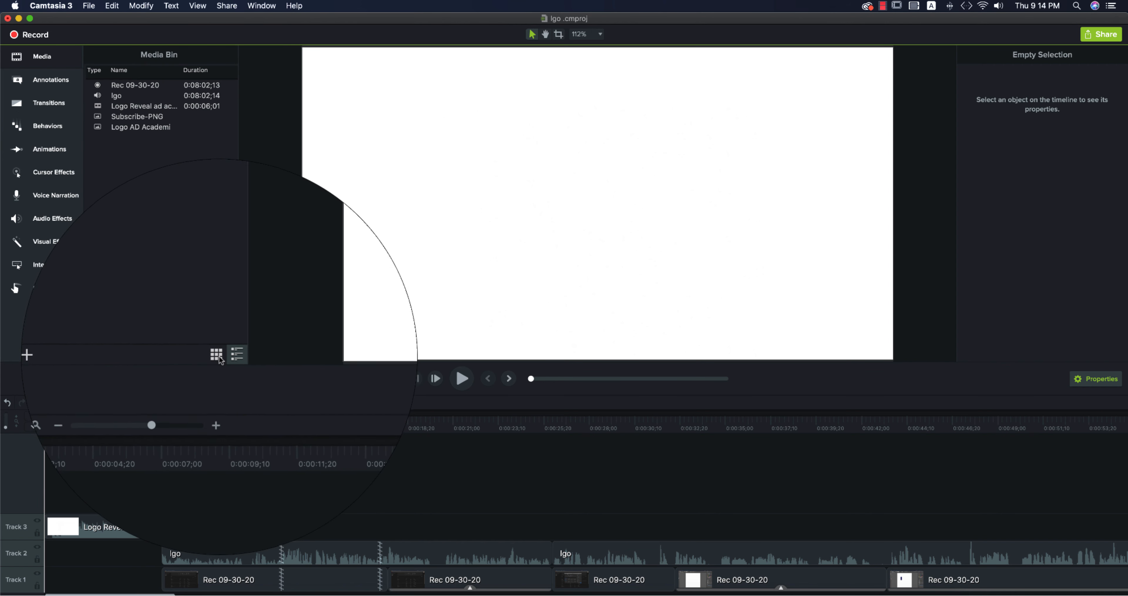
# Return the media bin to thumbnail view and review its available import sources without importing anything
pyautogui.click(217, 356)
pyautogui.click(91, 354)
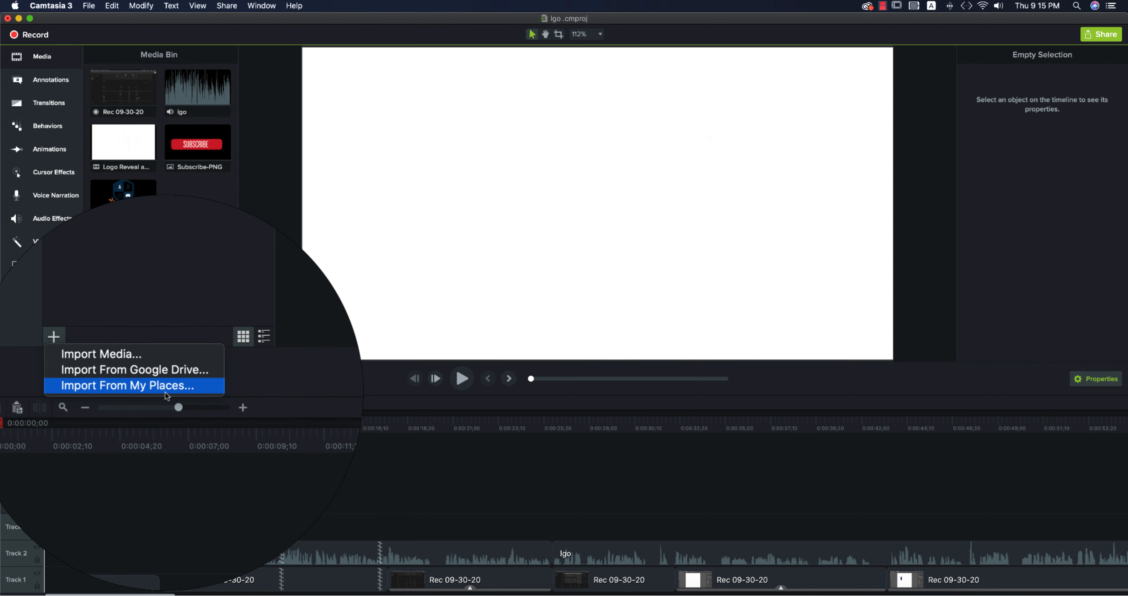
pyautogui.click(174, 291)
pyautogui.click(40, 58)
pyautogui.click(41, 58)
# Browse the annotation callouts in the Basic style, highlighting the red speech bubble and the white text box
pyautogui.click(46, 84)
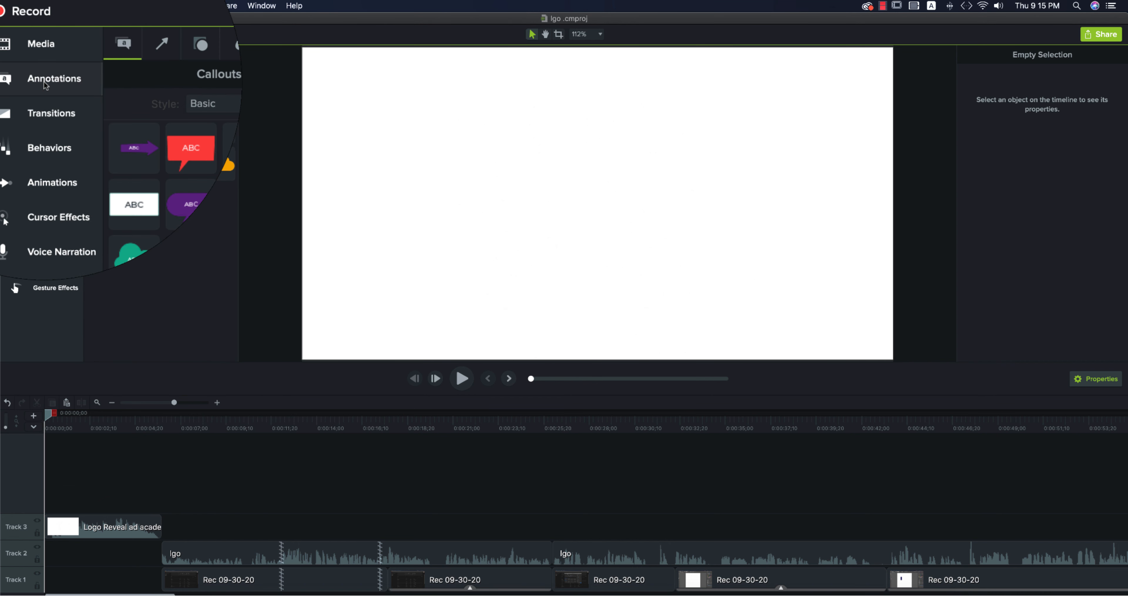
pyautogui.click(124, 57)
pyautogui.click(148, 57)
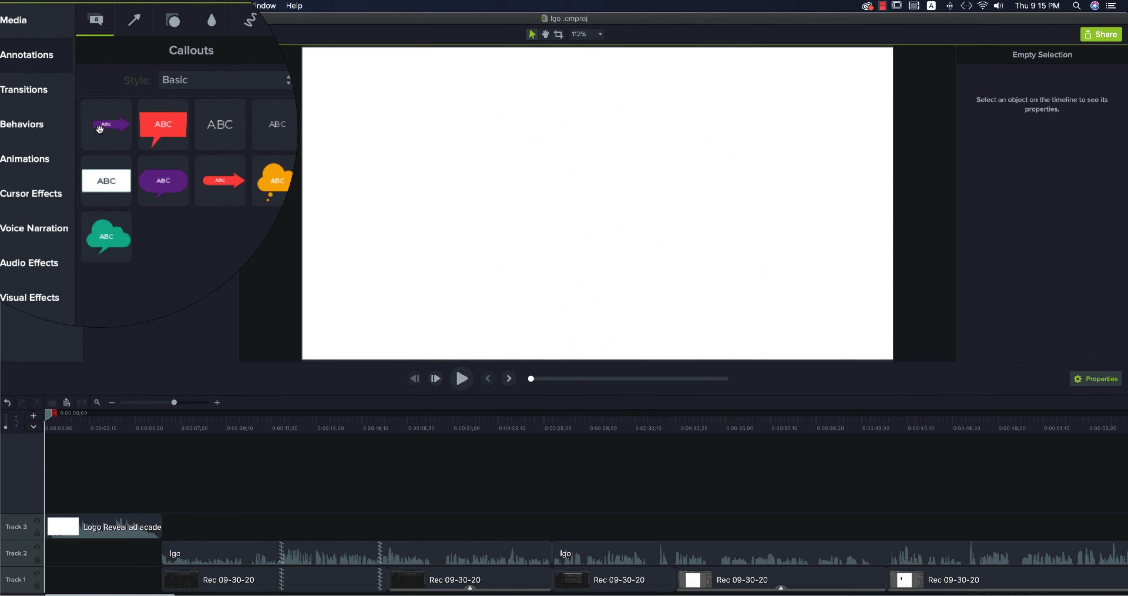
pyautogui.click(162, 127)
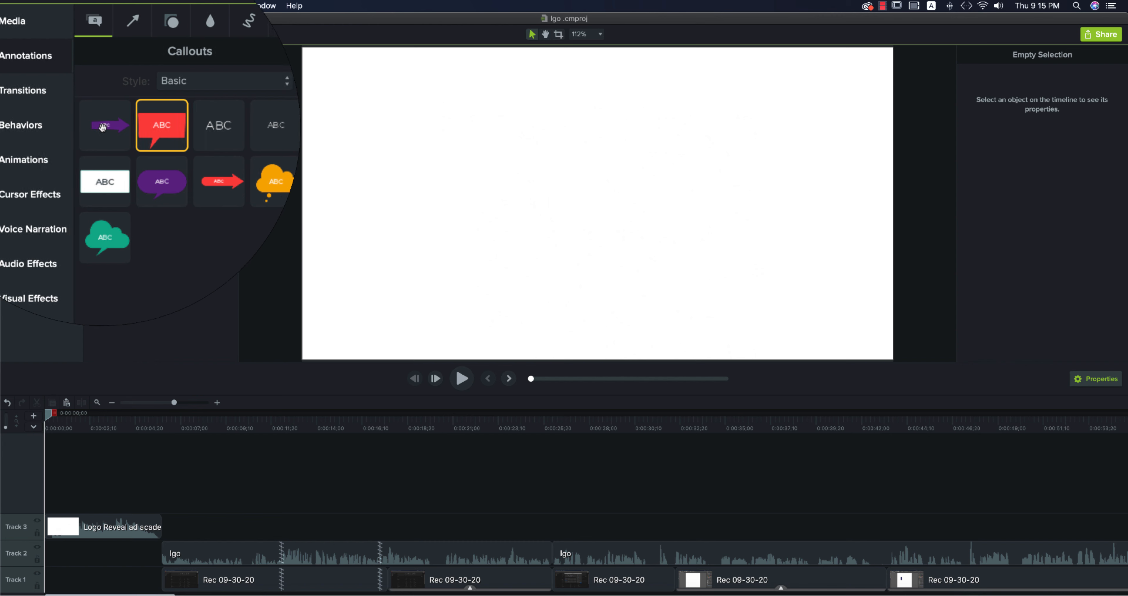
pyautogui.click(184, 131)
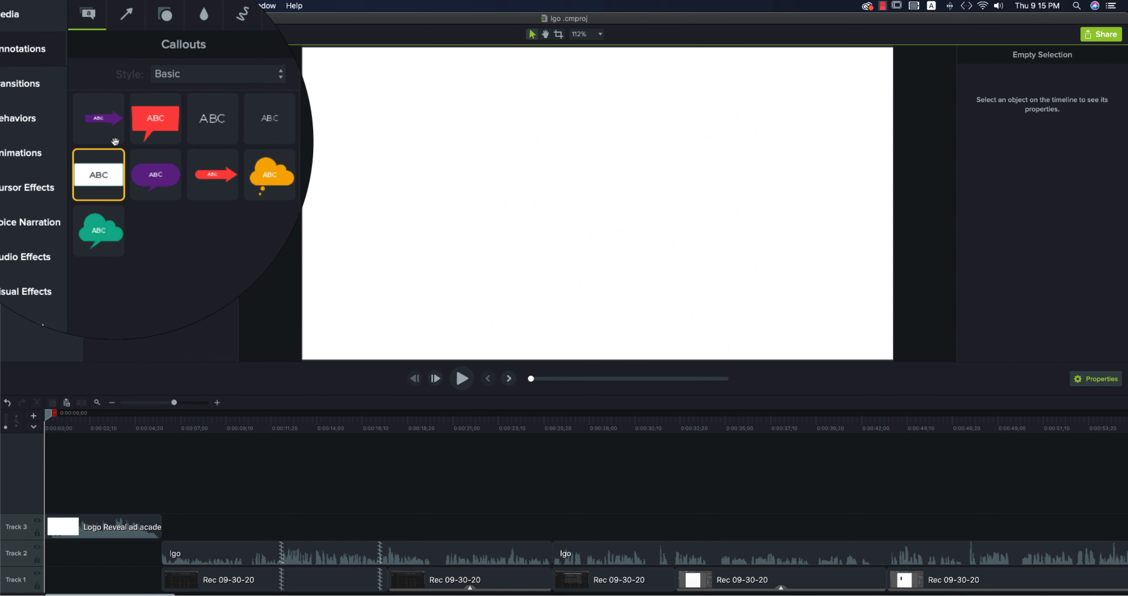
# Add the purple arrow, red arrow, orange thought bubble and green cloud callouts from the Basic style to the project
pyautogui.click(124, 58)
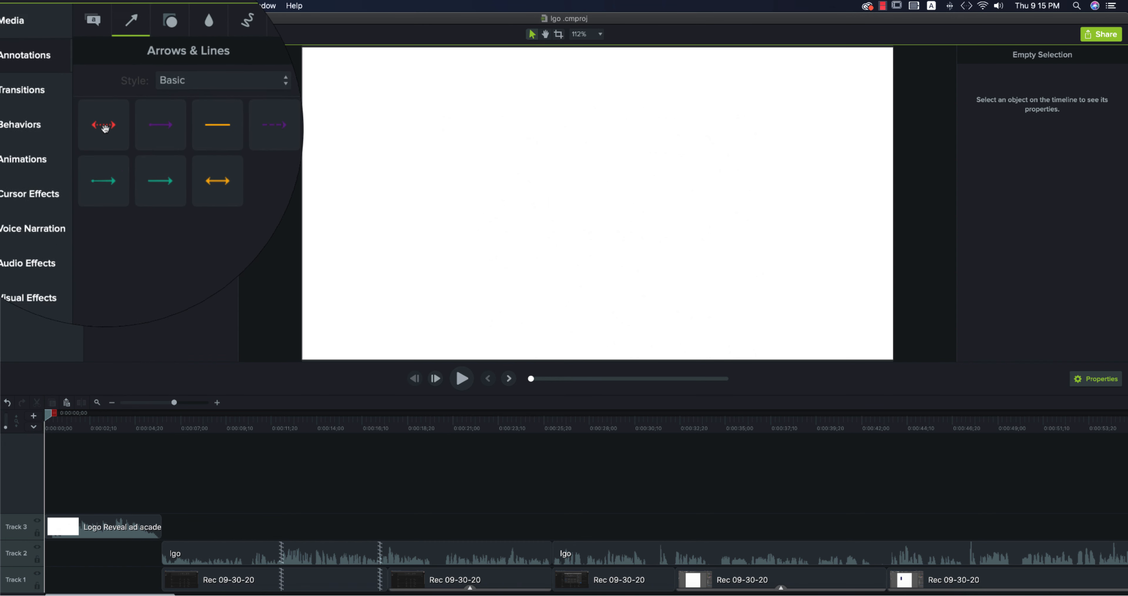
pyautogui.click(91, 19)
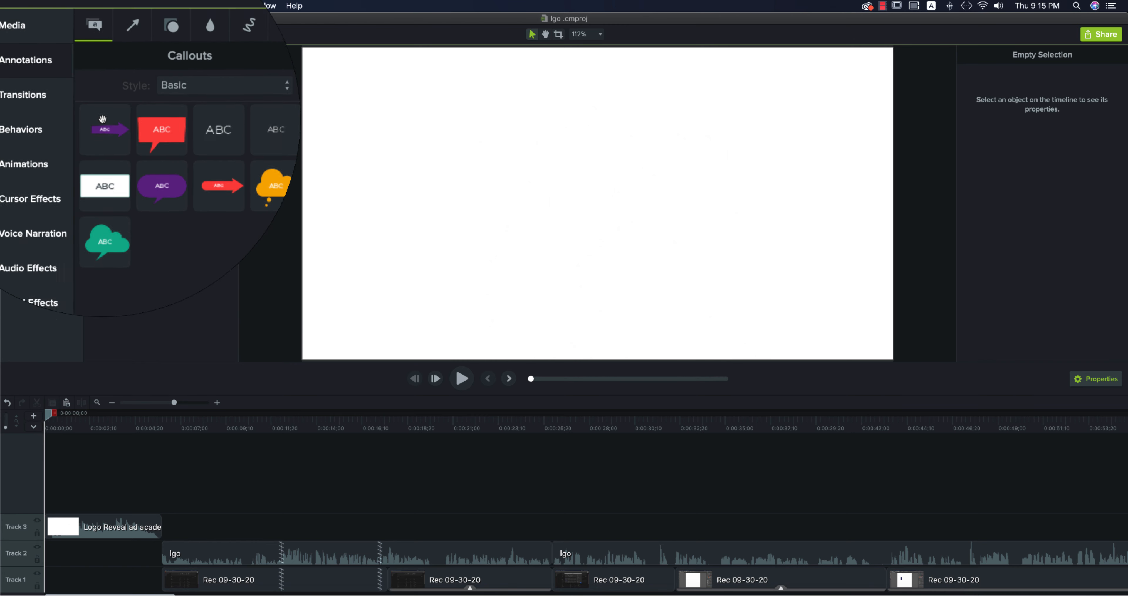
pyautogui.moveTo(100, 191); pyautogui.dragTo(237, 499)
pyautogui.moveTo(85, 422); pyautogui.dragTo(244, 445)
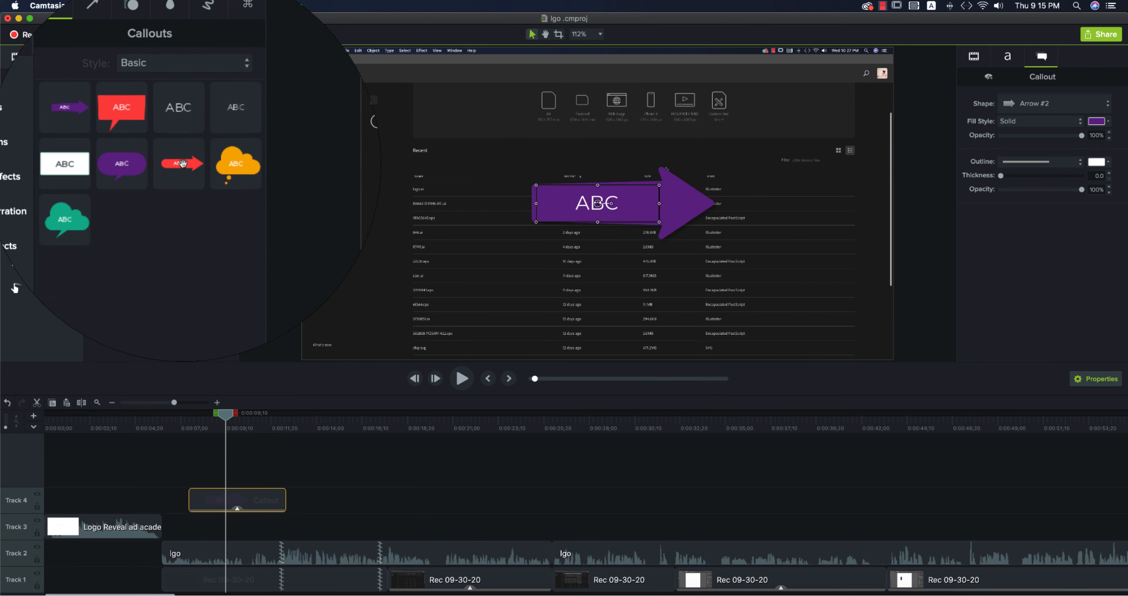
pyautogui.moveTo(180, 164); pyautogui.dragTo(425, 285)
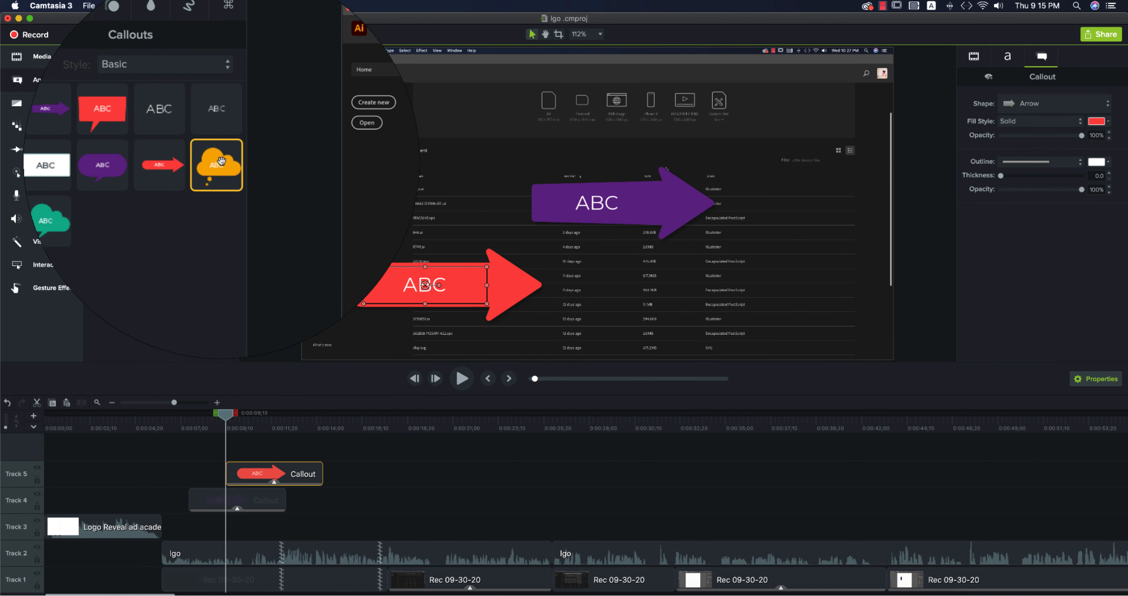
pyautogui.moveTo(218, 163); pyautogui.dragTo(428, 202)
pyautogui.moveTo(105, 201); pyautogui.dragTo(782, 180)
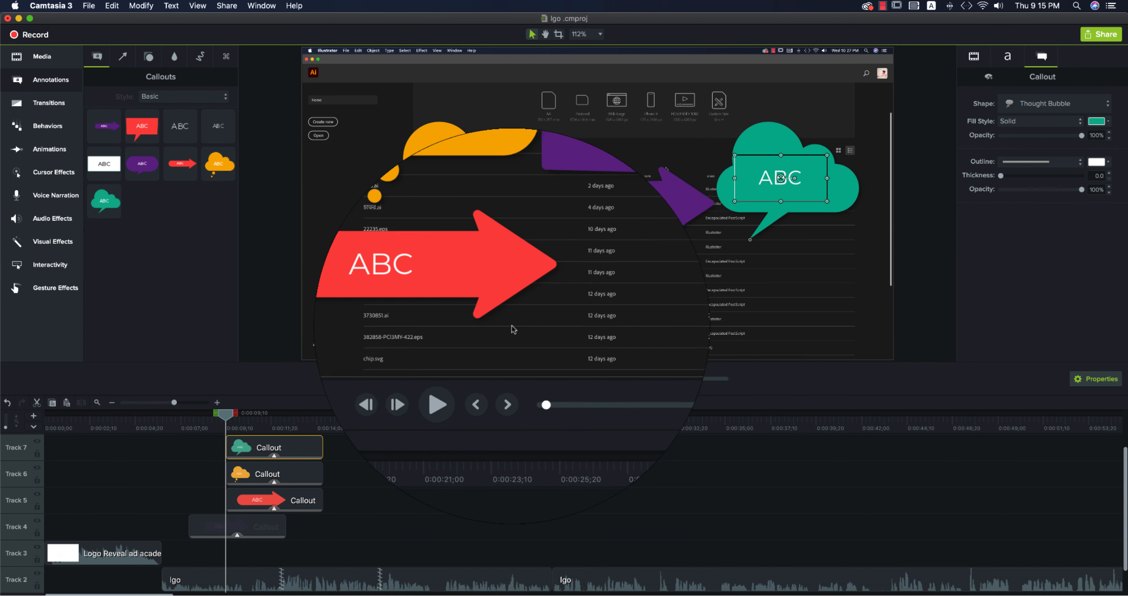
# Undo the additions until all the new callouts are removed from the project
pyautogui.press('super+z')
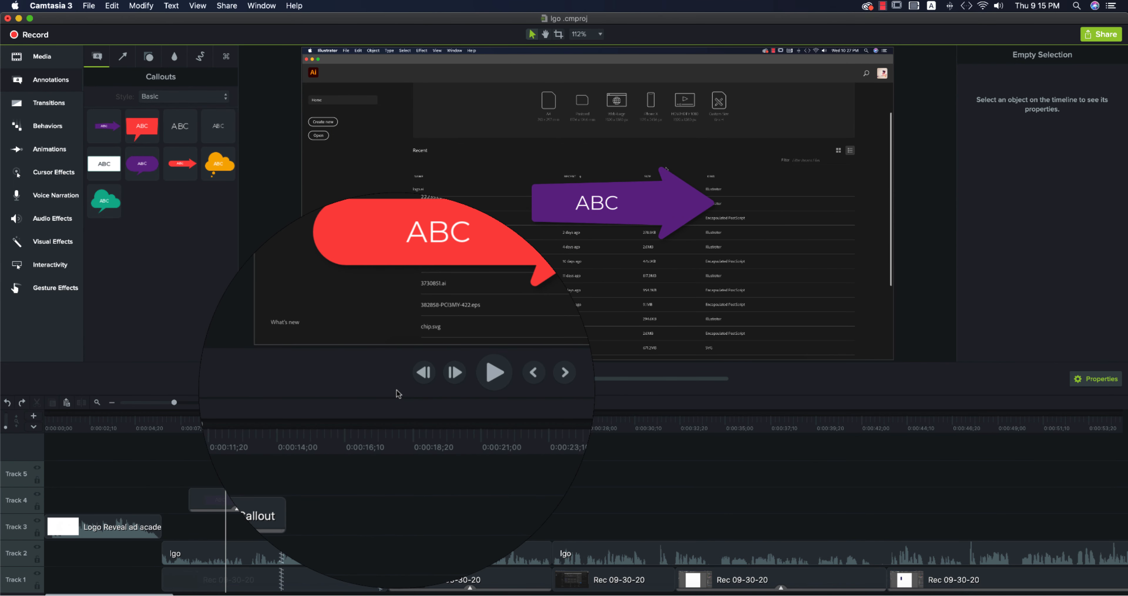
pyautogui.press('super+z')
pyautogui.press('super+z')
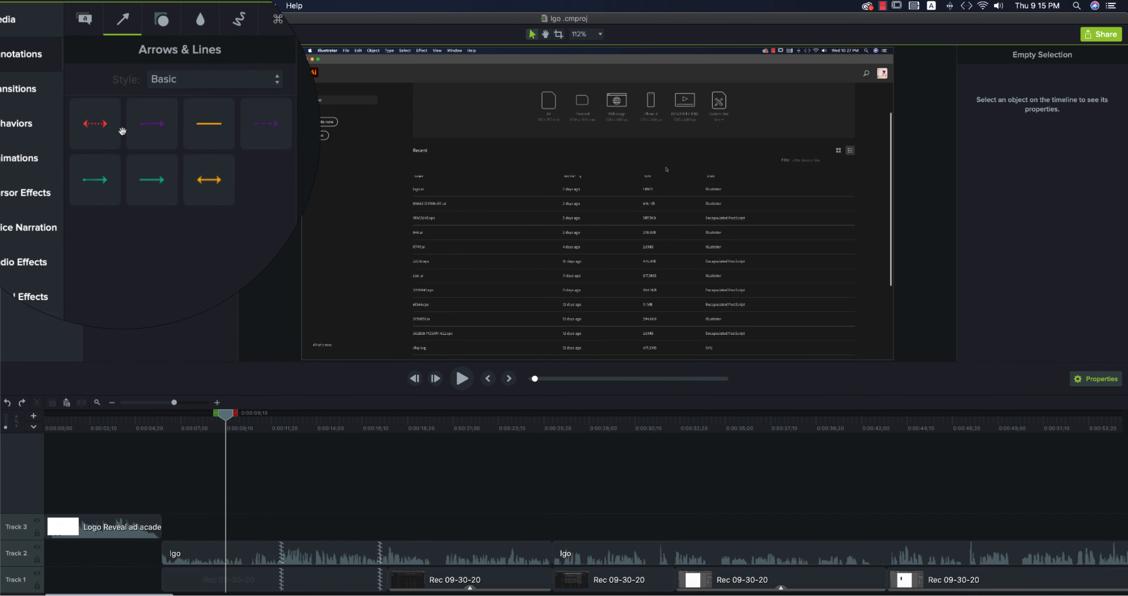
# Place the red dotted double-headed arrow on the canvas, check it against the playhead, and delete it
pyautogui.moveTo(104, 126); pyautogui.dragTo(586, 298)
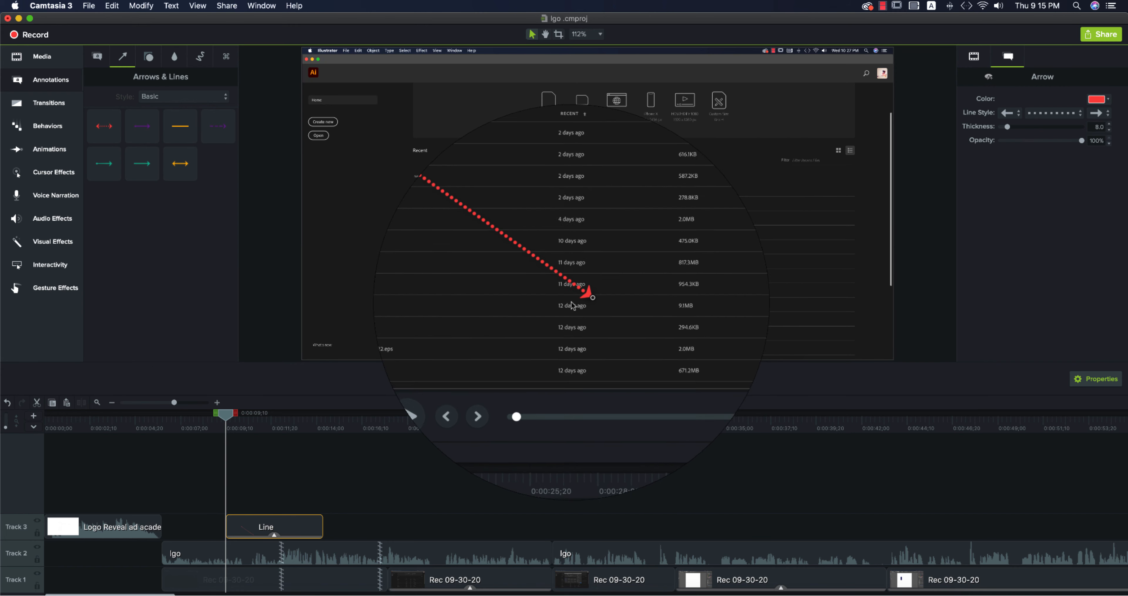
pyautogui.moveTo(231, 416); pyautogui.dragTo(230, 416)
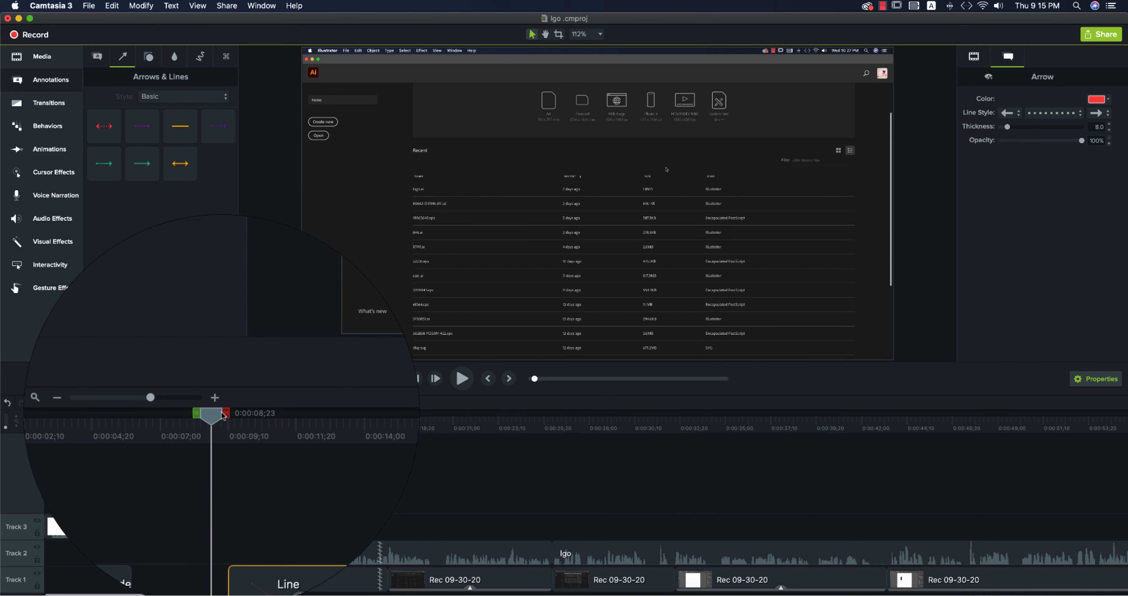
pyautogui.press('Delete')
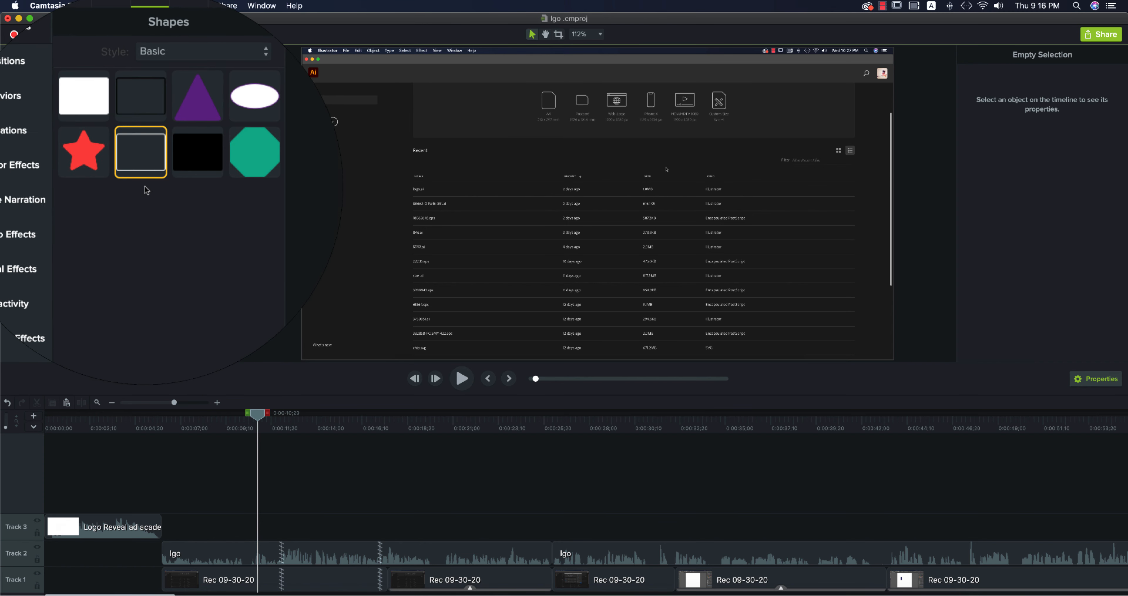
# Add the white rectangle shape on a new track at the playhead and enlarge it in width and height on the canvas
pyautogui.moveTo(113, 128); pyautogui.dragTo(258, 502)
pyautogui.click(597, 204)
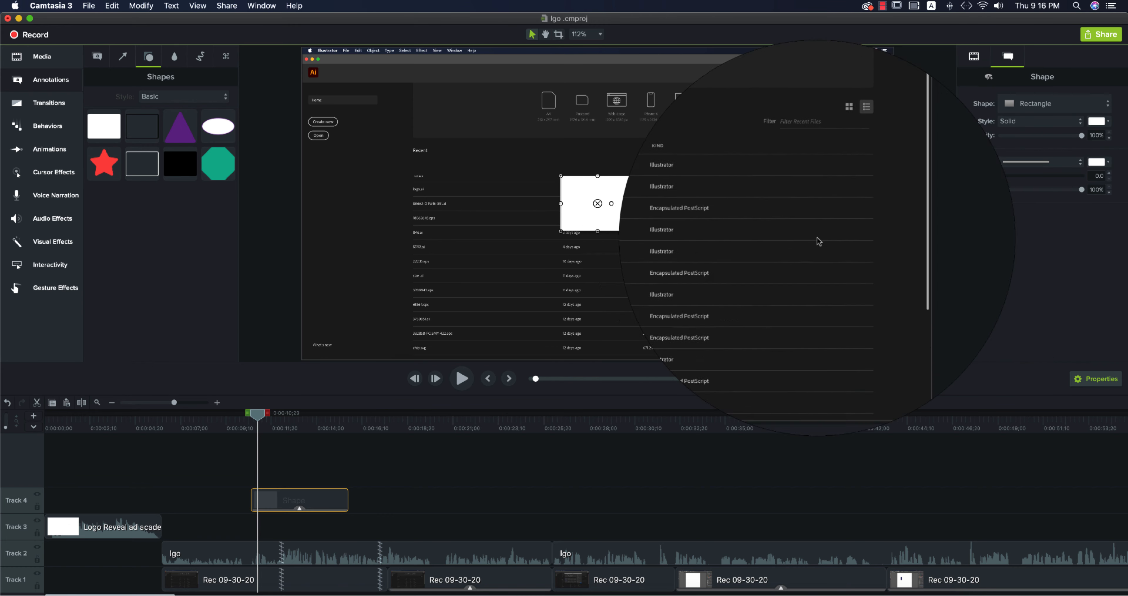
pyautogui.moveTo(634, 204); pyautogui.dragTo(797, 219)
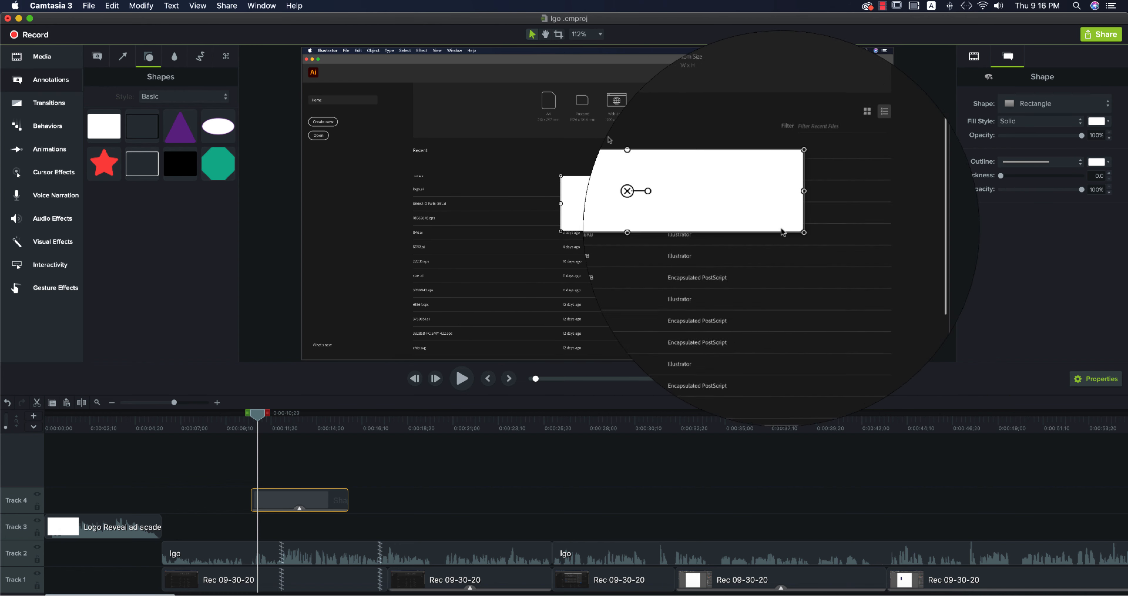
pyautogui.moveTo(678, 233); pyautogui.dragTo(677, 332)
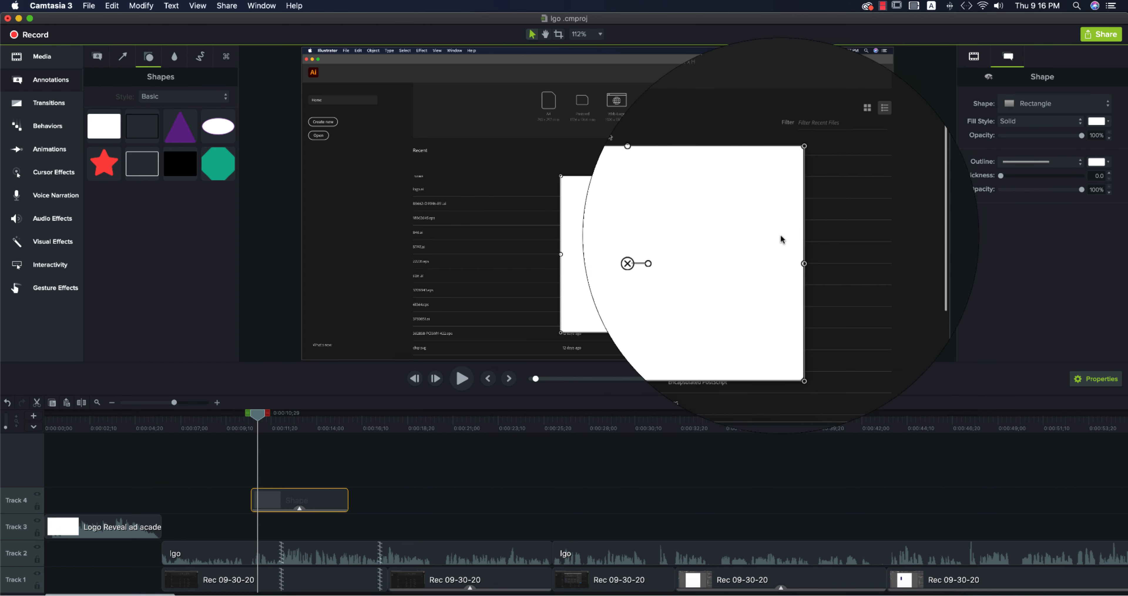
# Fill the rectangle with pink and change its shape to Octagon
pyautogui.click(1109, 124)
pyautogui.click(1055, 163)
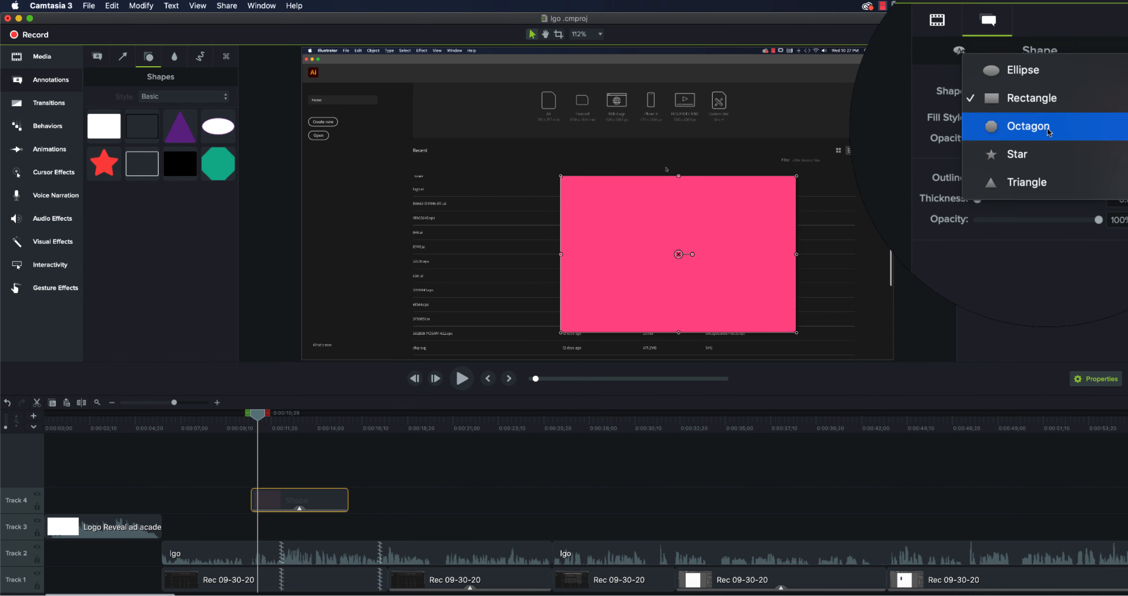
pyautogui.click(1047, 131)
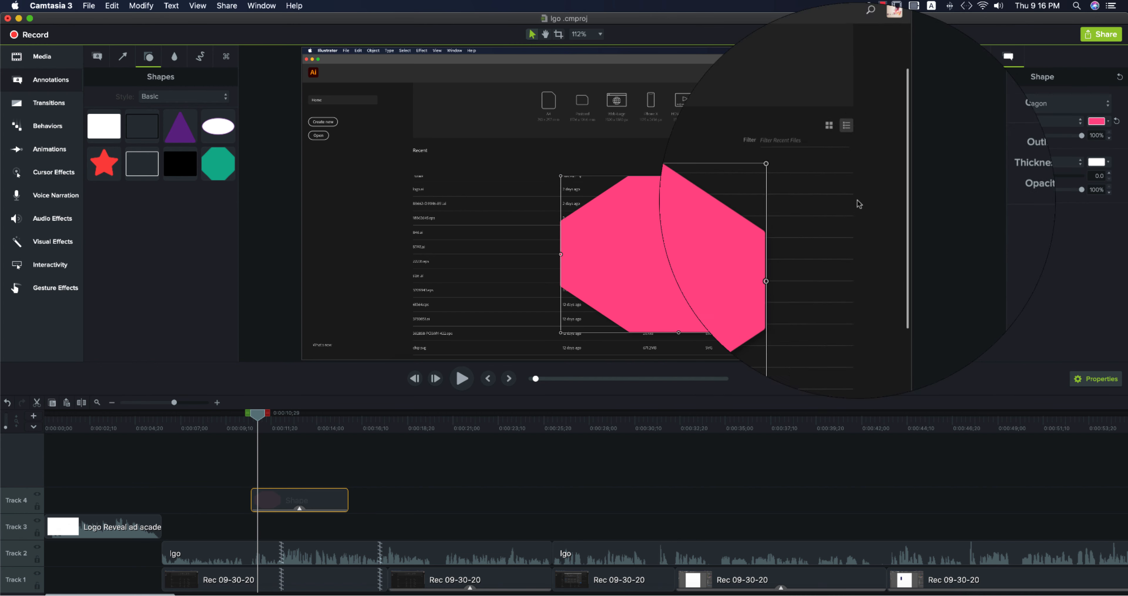
# Change the pink shape to an Ellipse and set its scale to 60.7% and opacity to 92%
pyautogui.click(1032, 104)
pyautogui.click(1033, 75)
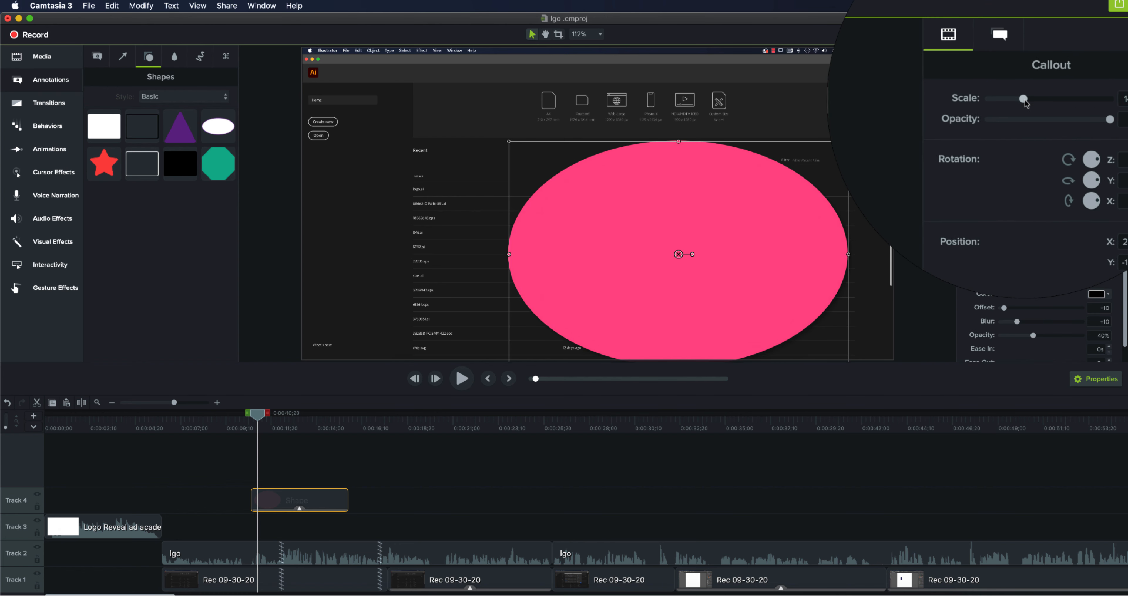
pyautogui.moveTo(1015, 101); pyautogui.dragTo(1008, 97)
pyautogui.moveTo(1082, 114)
pyautogui.mouseDown()
pyautogui.moveTo(1020, 111)
pyautogui.moveTo(1074, 117)
pyautogui.mouseUp()
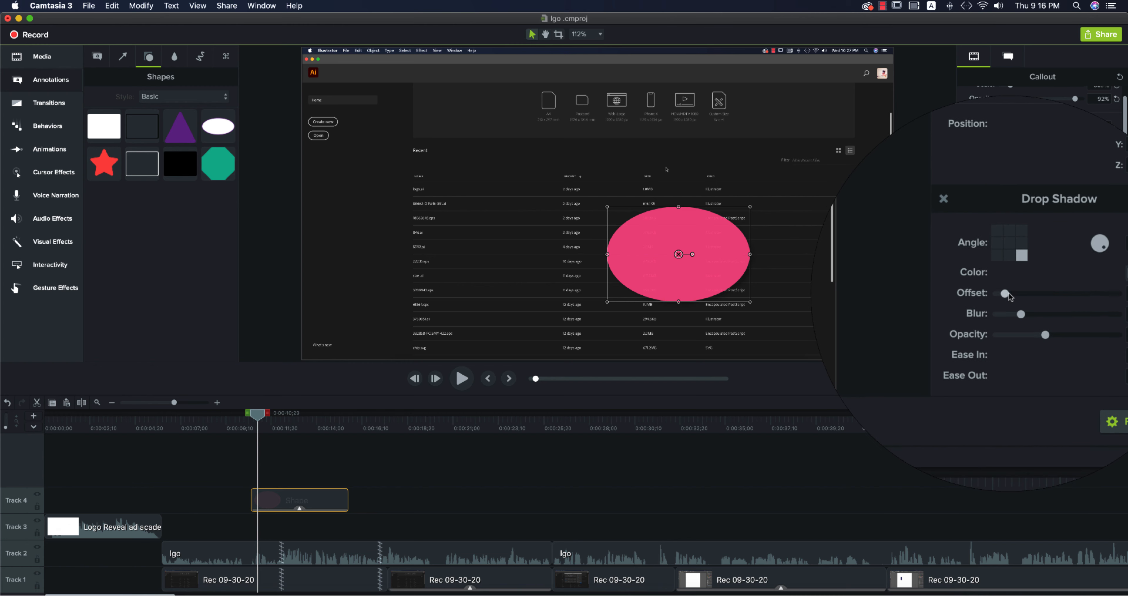
# Set the ellipse's drop shadow offset to 59 and shadow opacity to 27%, repositioning the ellipse on the canvas
pyautogui.moveTo(1008, 294); pyautogui.dragTo(1011, 294)
pyautogui.moveTo(700, 263); pyautogui.dragTo(632, 247)
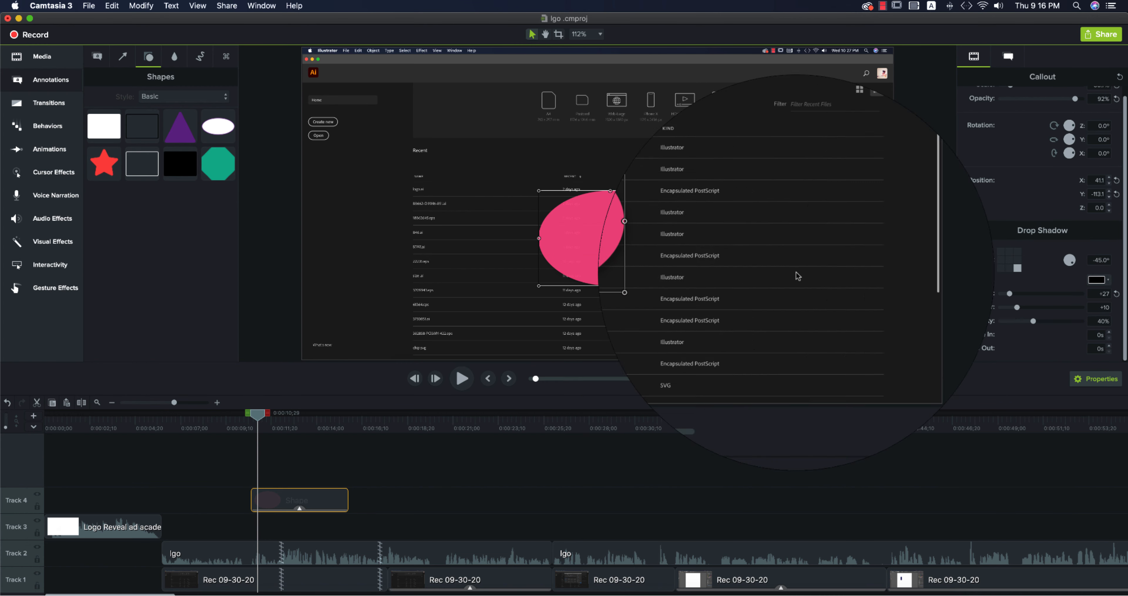
pyautogui.moveTo(1036, 297); pyautogui.dragTo(1075, 300)
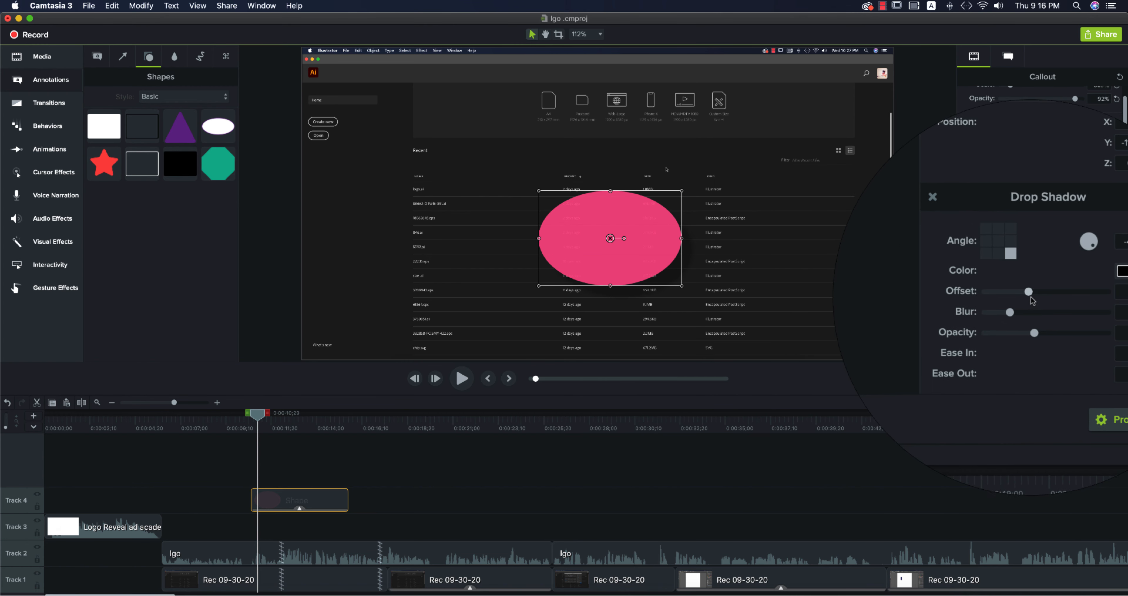
pyautogui.moveTo(663, 271); pyautogui.dragTo(723, 247)
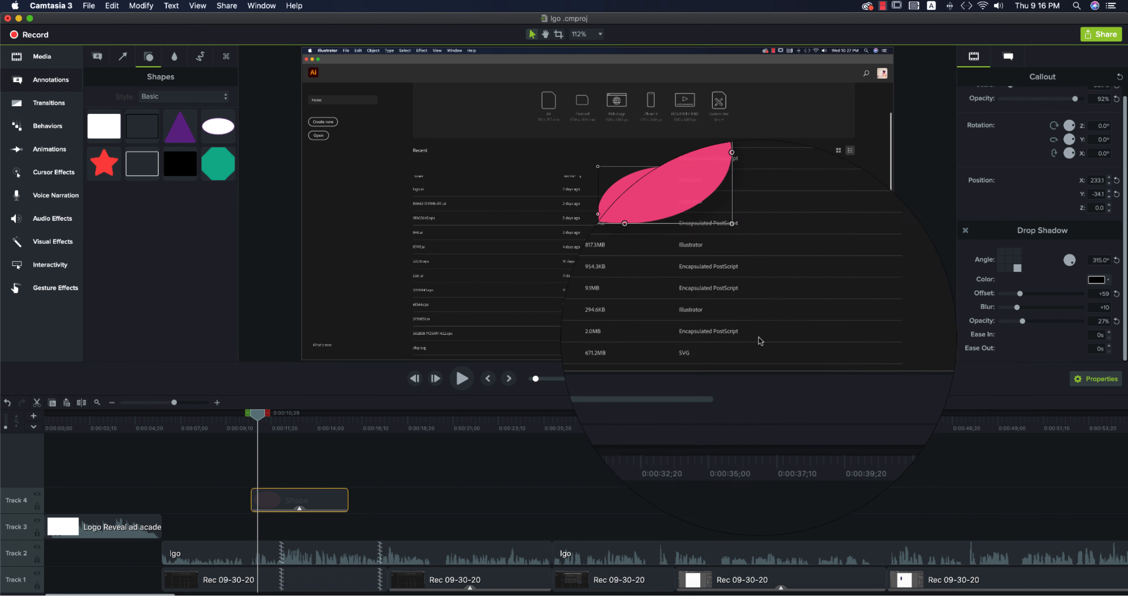
pyautogui.click(685, 215)
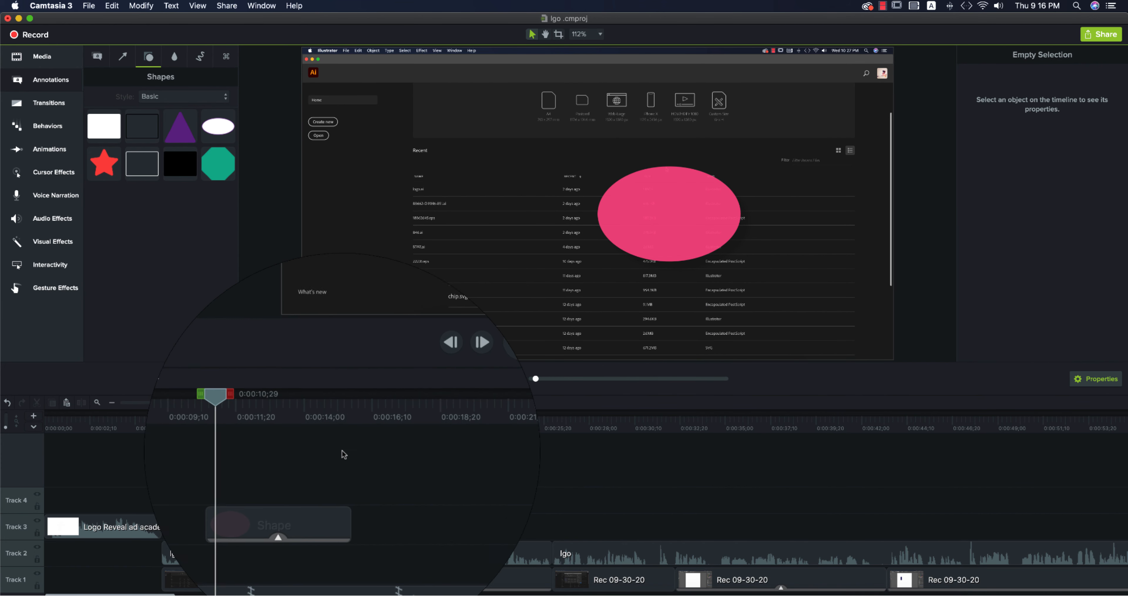
# Delete the pink ellipse shape clip from Track 4
pyautogui.click(280, 502)
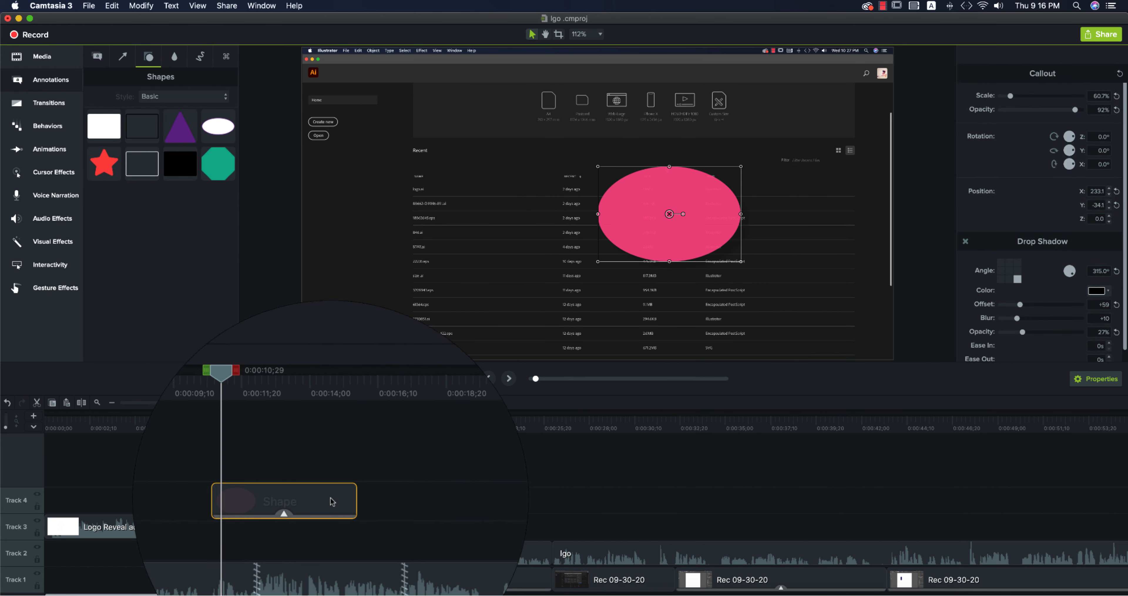
pyautogui.press('Delete')
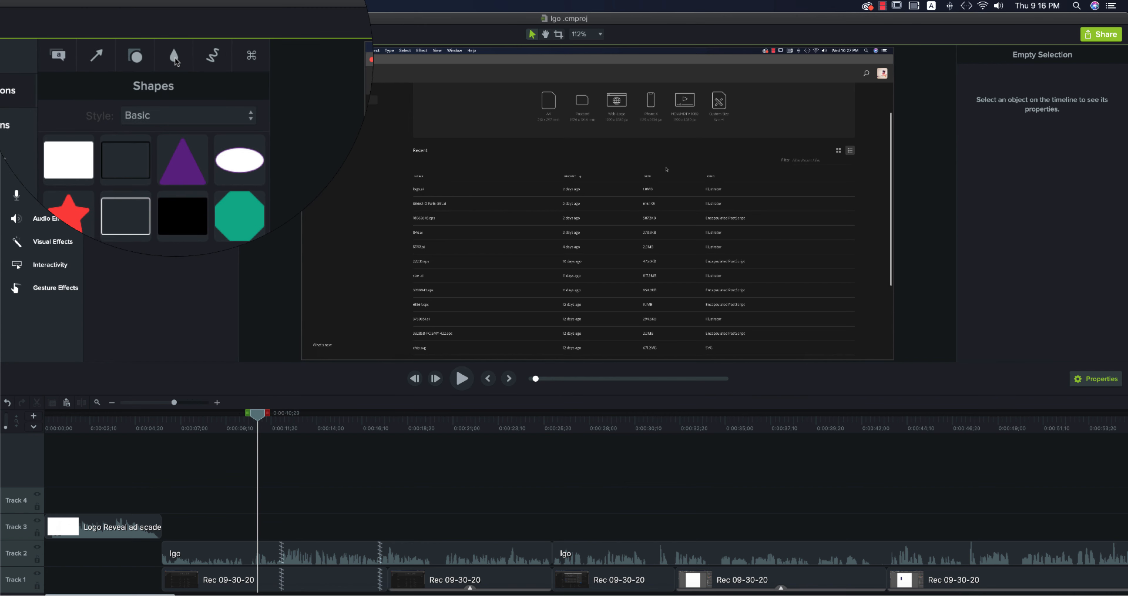
# Add a Blur annotation at the playhead, fit it over the row of document preset icons, and open its blur settings
pyautogui.click(174, 56)
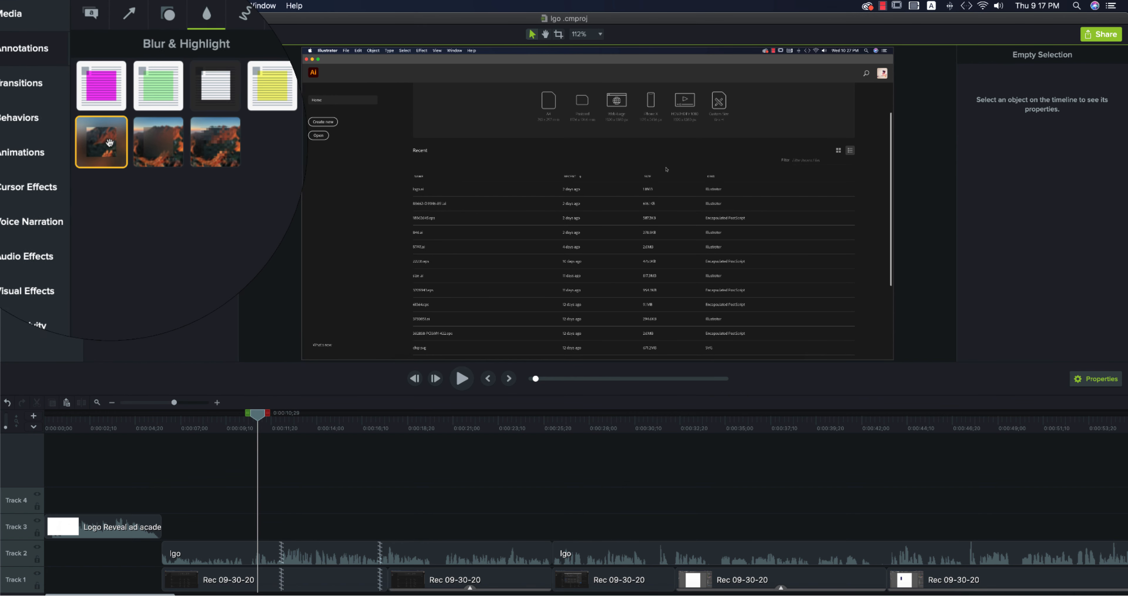
pyautogui.click(142, 142)
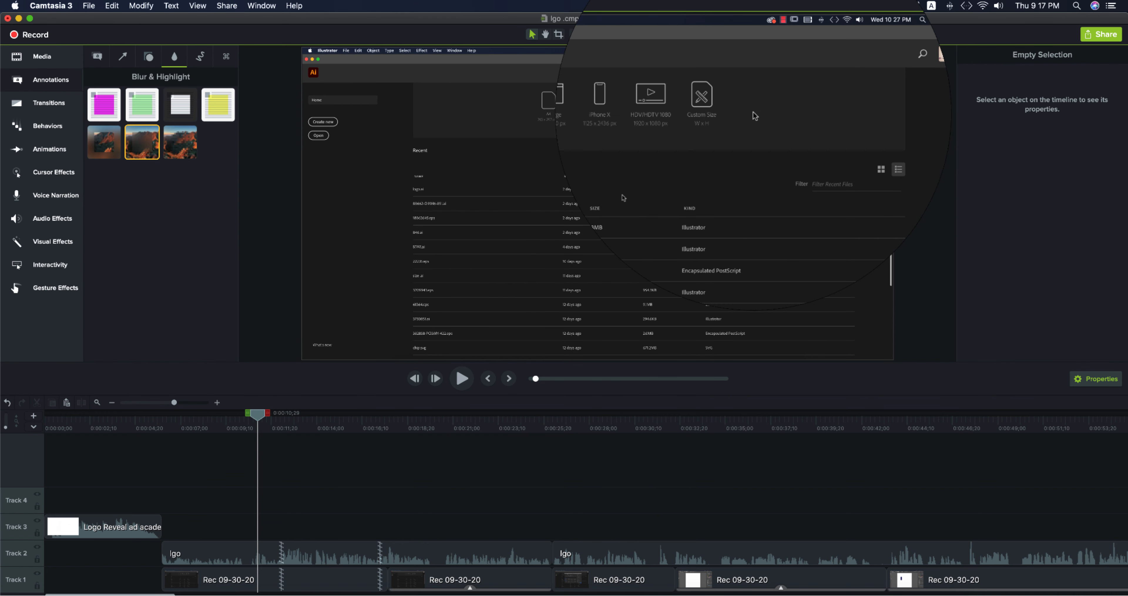
pyautogui.click(98, 142)
pyautogui.rightClick(142, 142)
pyautogui.click(203, 148)
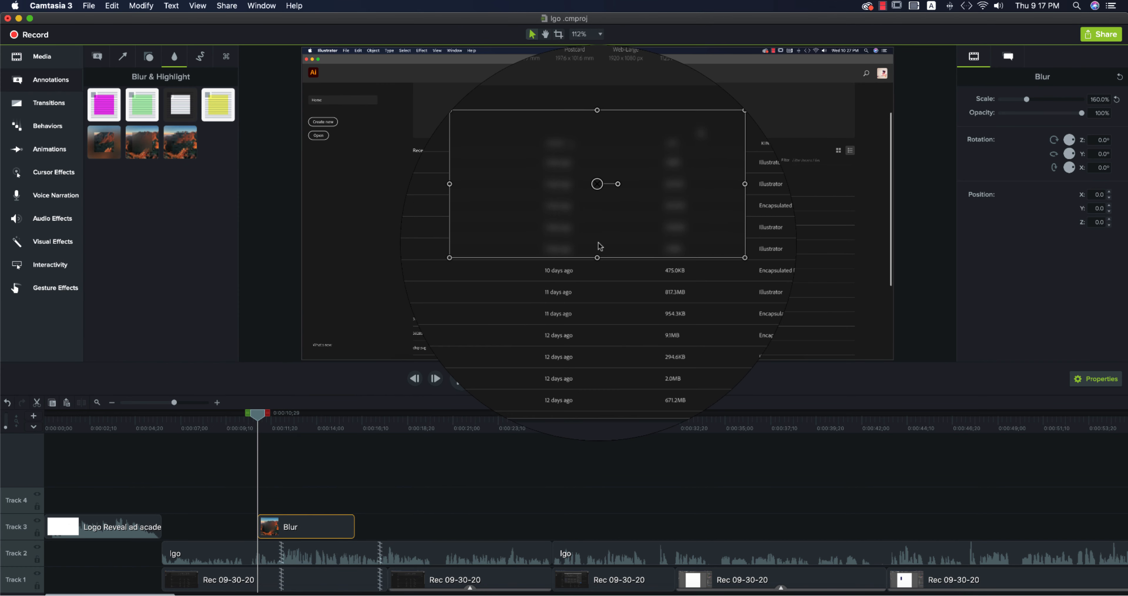
pyautogui.moveTo(592, 144); pyautogui.dragTo(594, 147)
pyautogui.moveTo(688, 109); pyautogui.dragTo(779, 109)
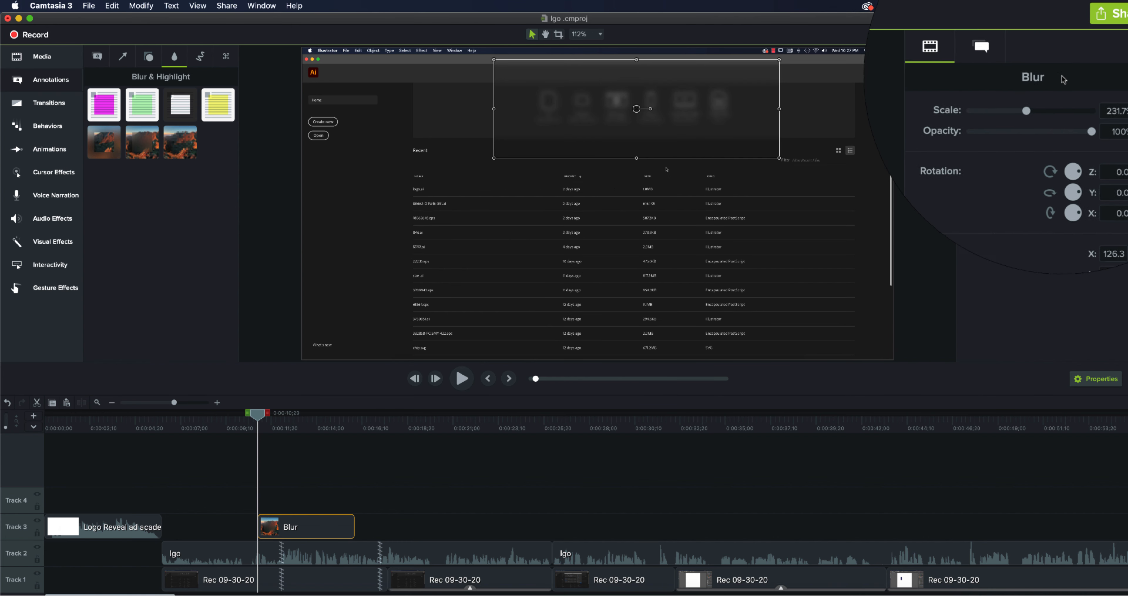
pyautogui.click(992, 34)
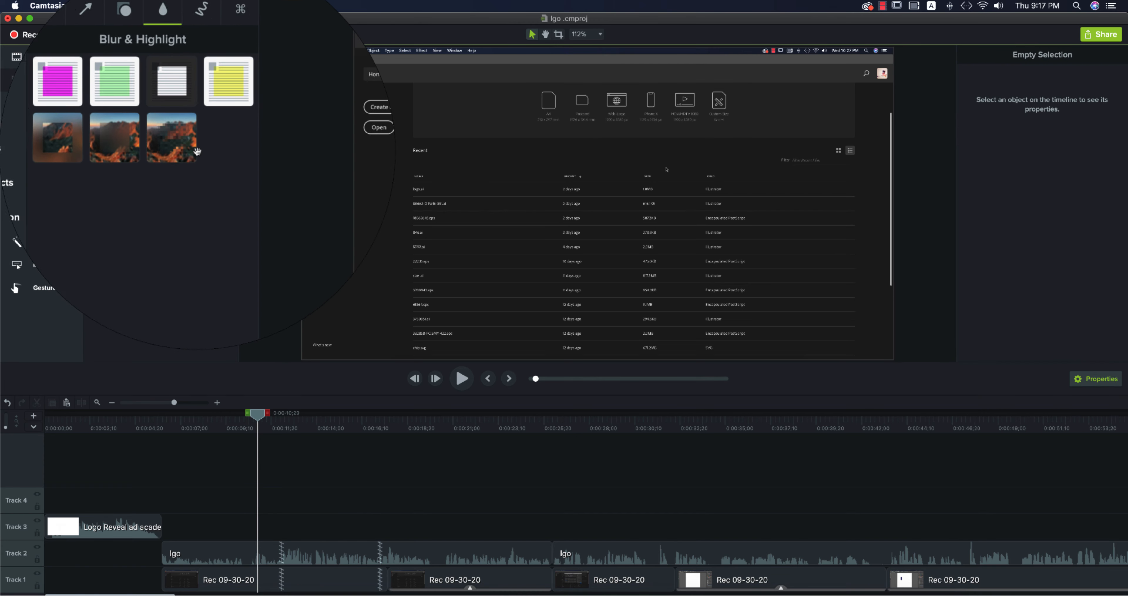
# Try the Pixelate annotation over the document preset icons, move it down over the file list, and delete it
pyautogui.moveTo(142, 142); pyautogui.dragTo(570, 115)
pyautogui.moveTo(685, 111); pyautogui.dragTo(737, 231)
pyautogui.press('Delete')
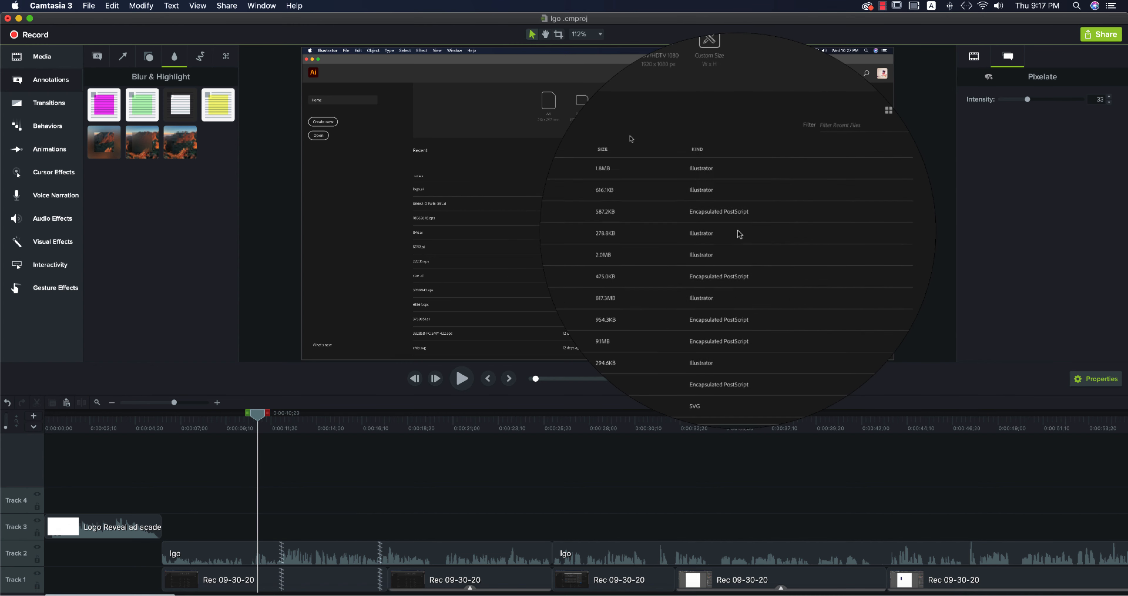
# Stretch a yellow highlight across the document preset icons at 100% opacity, and delete it
pyautogui.moveTo(217, 104); pyautogui.dragTo(571, 127)
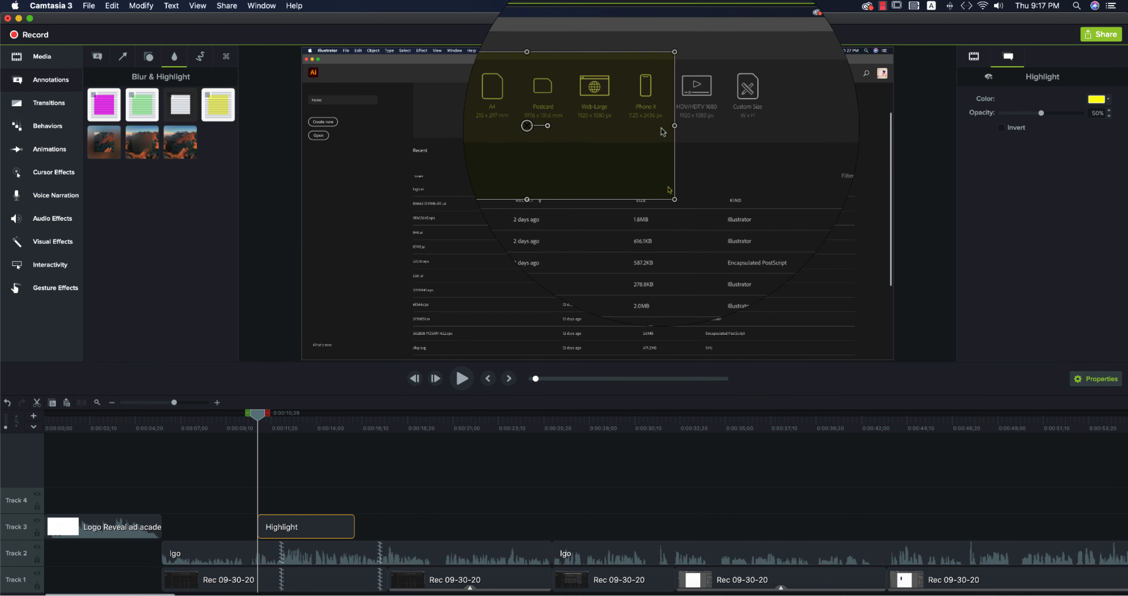
pyautogui.moveTo(670, 127); pyautogui.dragTo(780, 114)
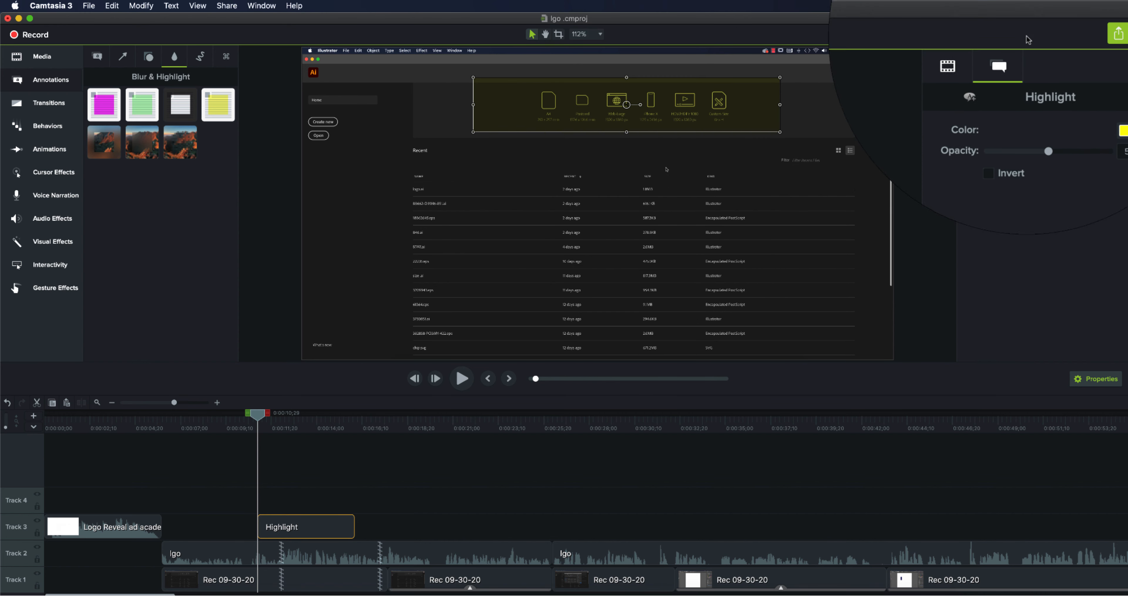
pyautogui.moveTo(719, 105); pyautogui.dragTo(746, 117)
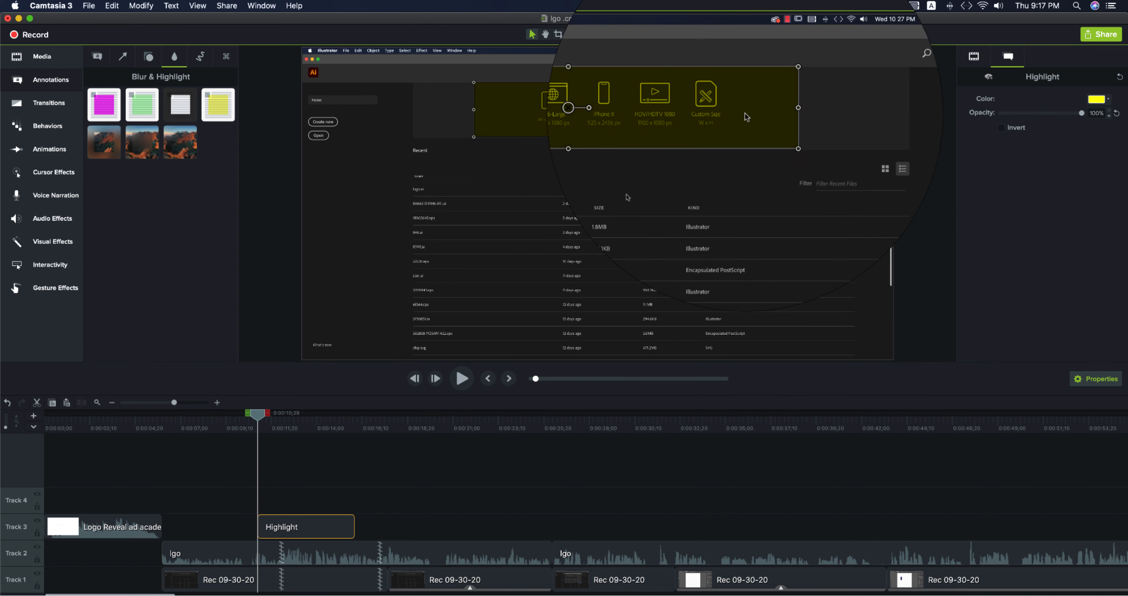
pyautogui.press('Delete')
# Place the magenta highlight over the document preset icons, set its opacity to 65% and recolor it blue
pyautogui.moveTo(103, 105); pyautogui.dragTo(650, 112)
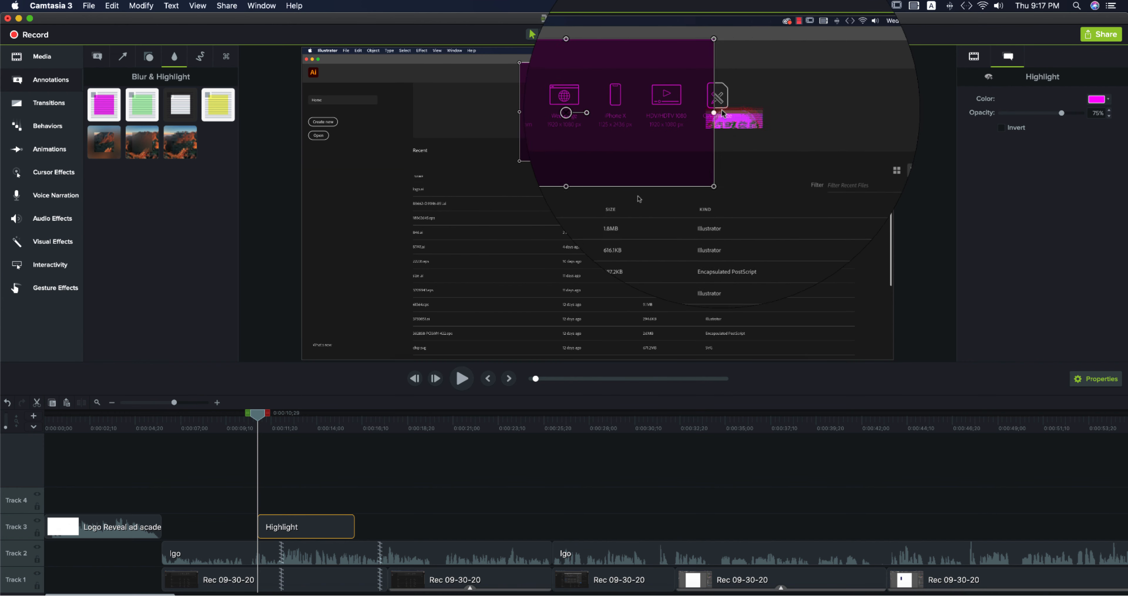
pyautogui.moveTo(1061, 113); pyautogui.dragTo(1054, 114)
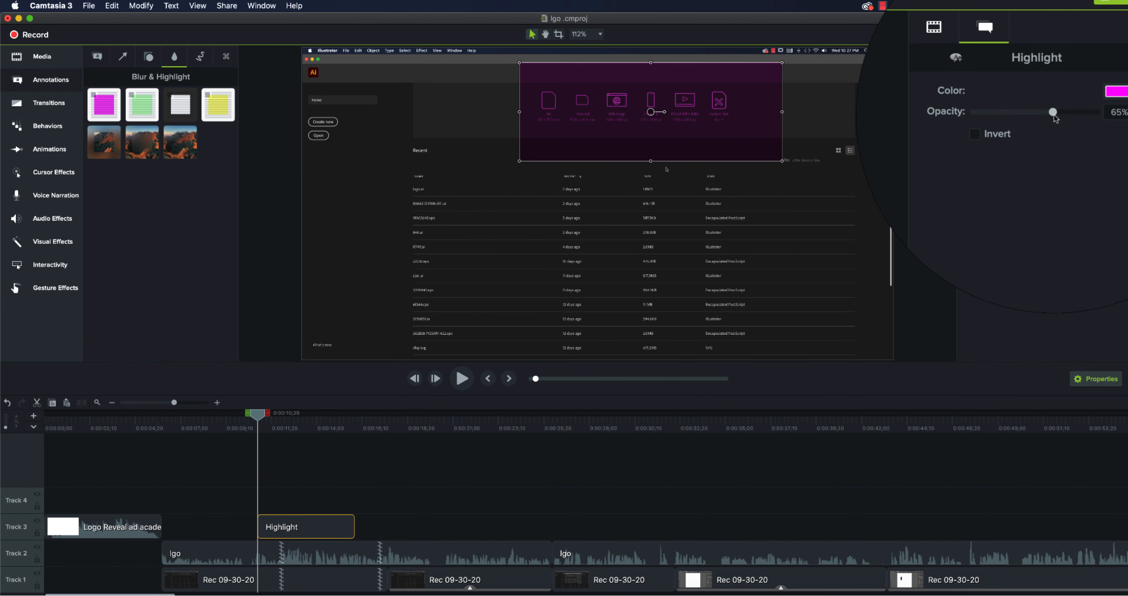
pyautogui.click(1096, 102)
pyautogui.click(1039, 139)
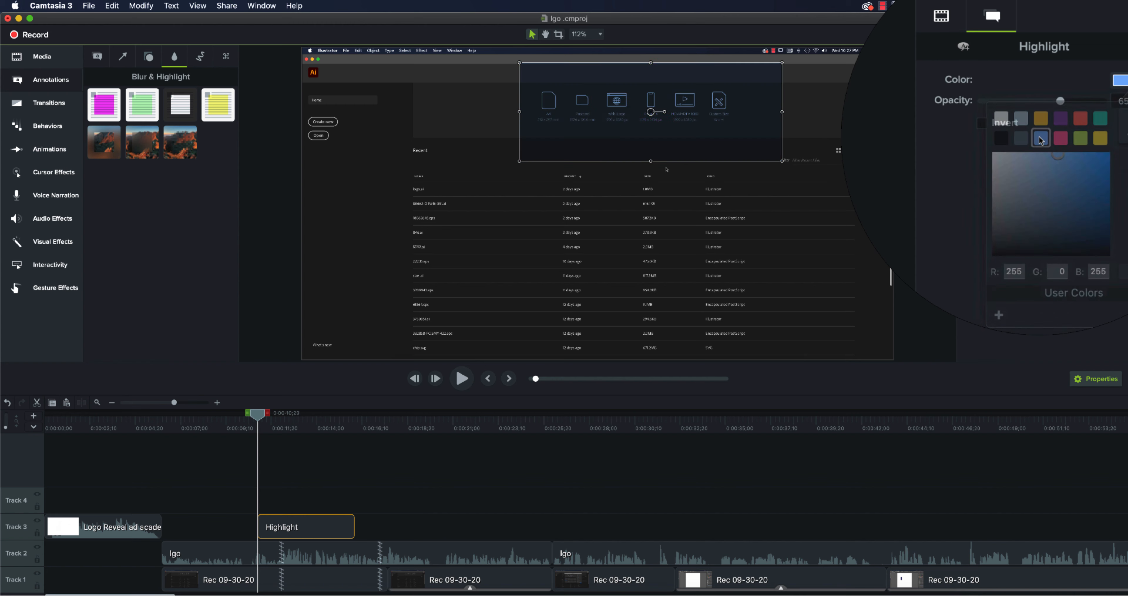
# Recolor the highlight over the document preset icons red, switch it to teal, and delete it
pyautogui.click(1093, 100)
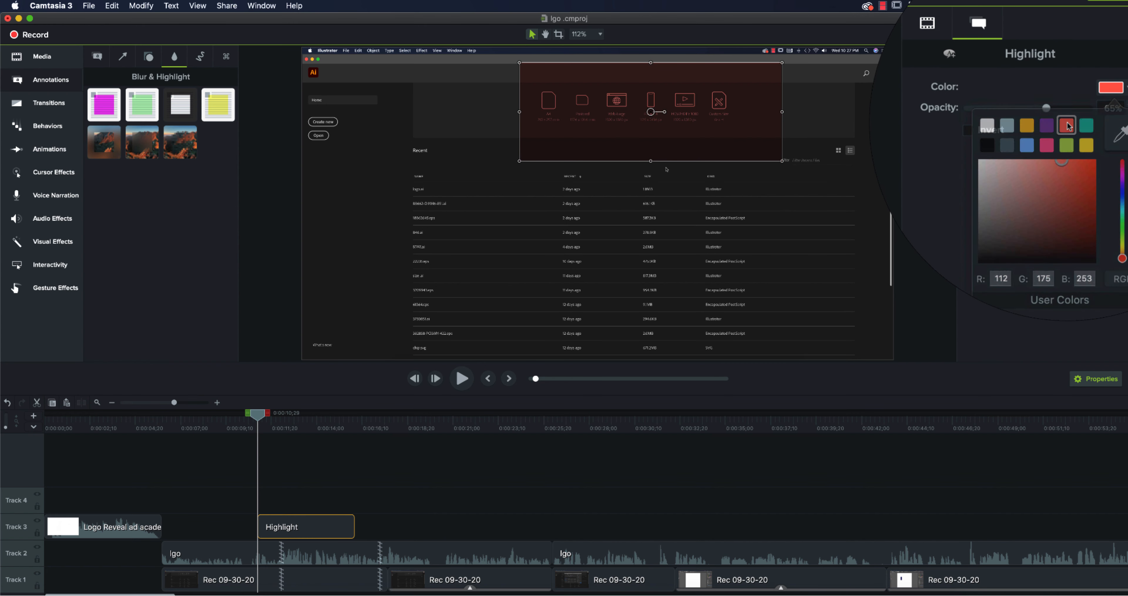
pyautogui.click(1109, 87)
pyautogui.click(1085, 126)
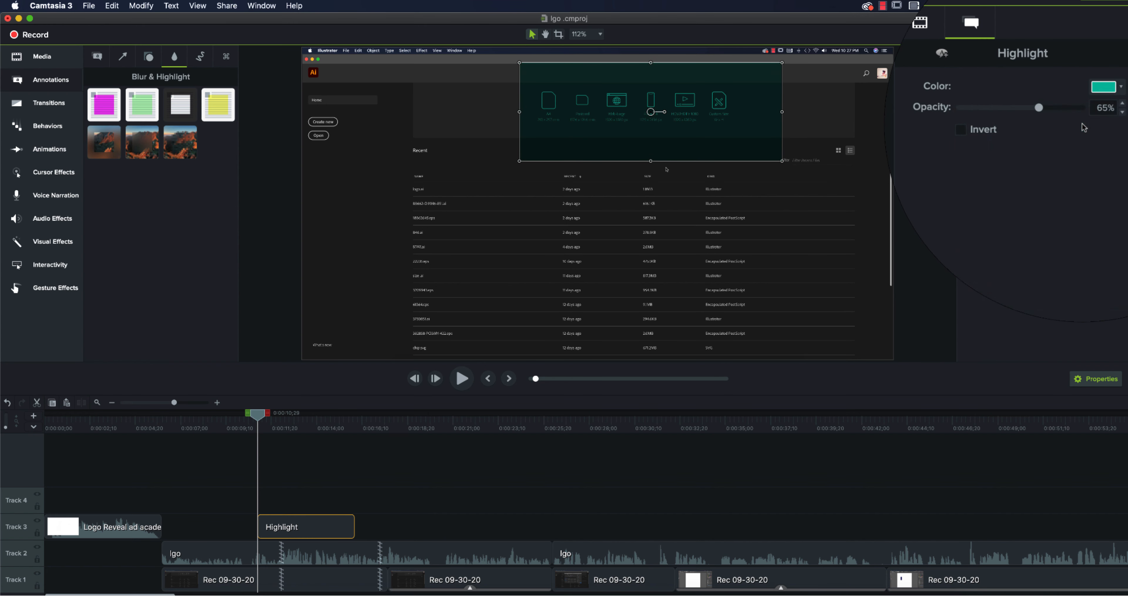
pyautogui.press('Delete')
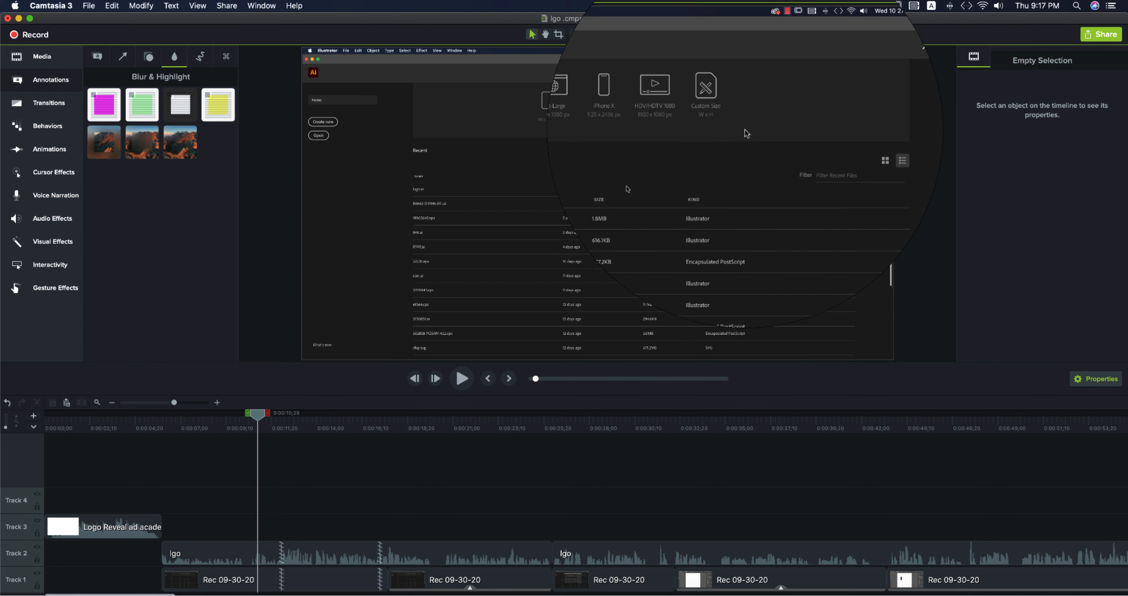
# Add a Sketch Motion rectangle at about 0:00:24;00, fit it around the first recent preset, and make it red with thickness 5.2
pyautogui.click(200, 56)
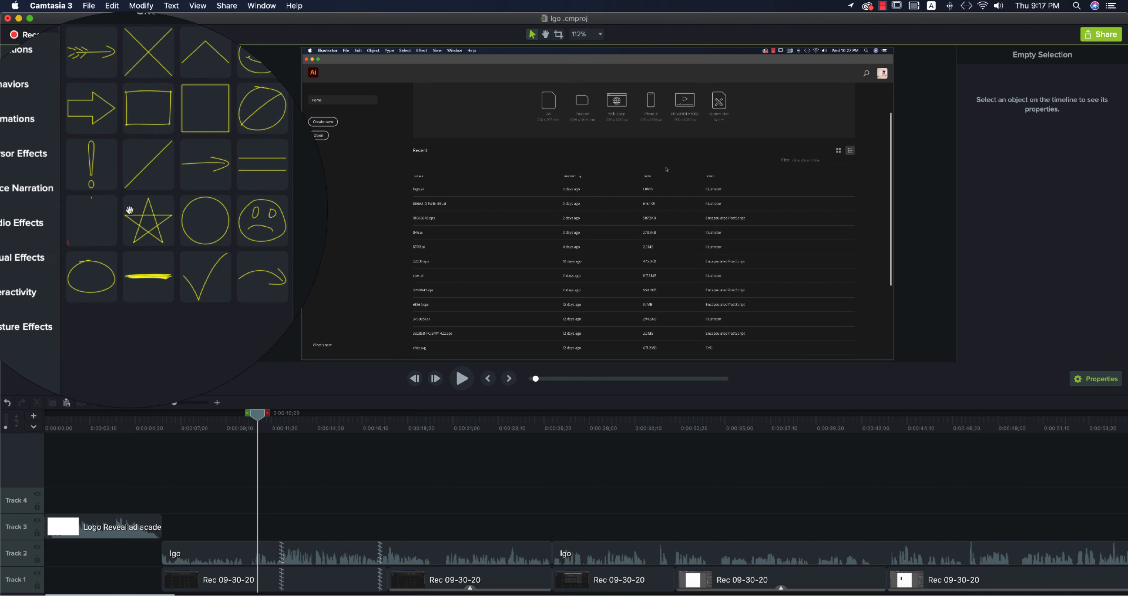
pyautogui.moveTo(259, 415); pyautogui.dragTo(528, 446)
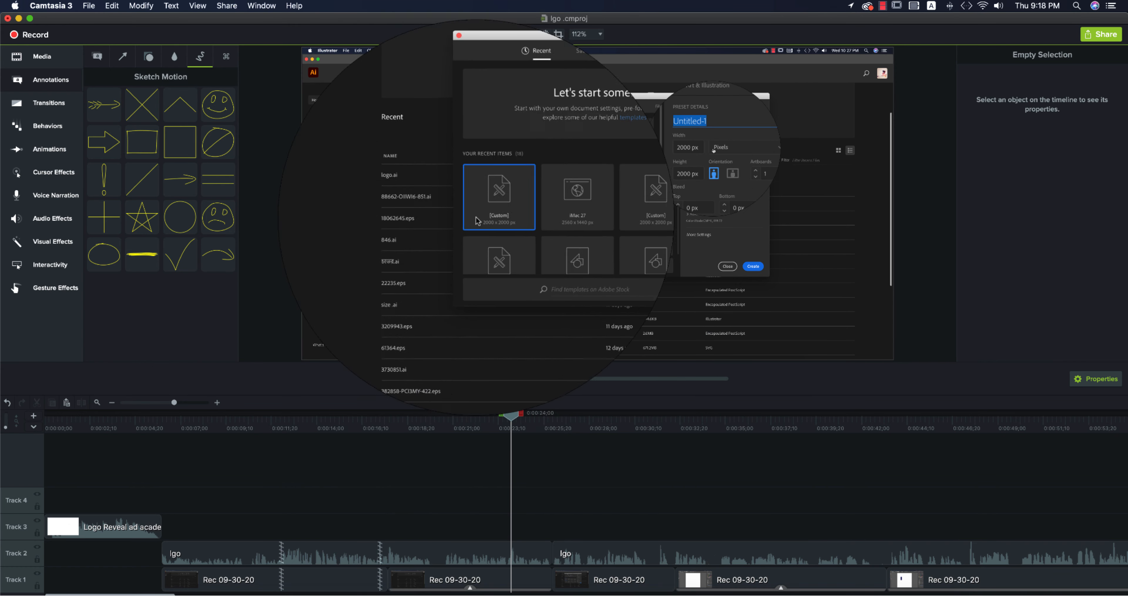
pyautogui.moveTo(180, 141); pyautogui.dragTo(488, 192)
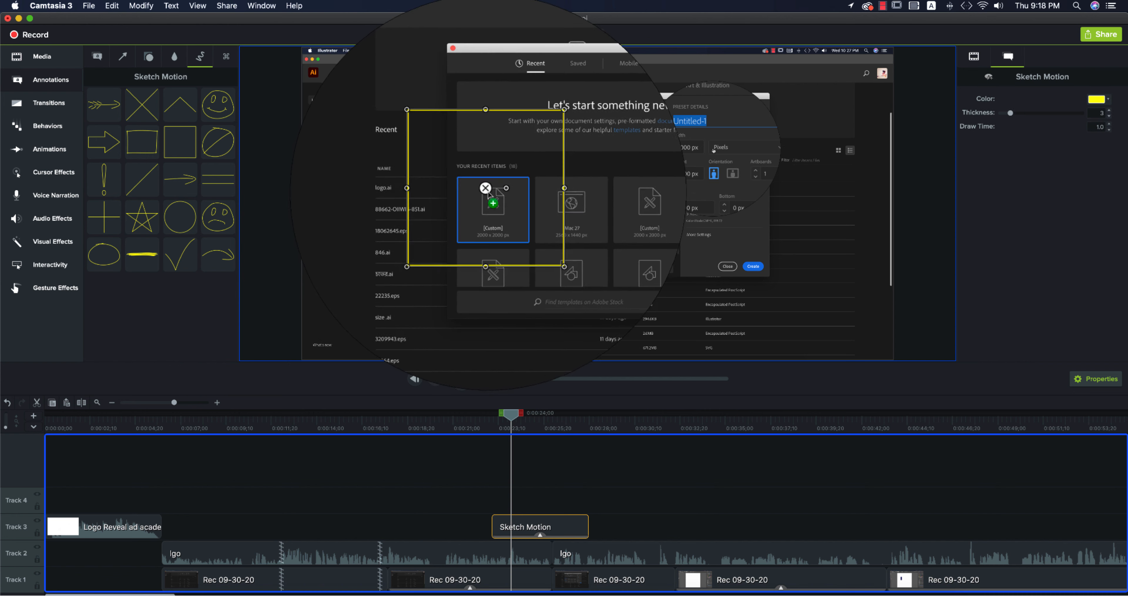
pyautogui.moveTo(491, 140); pyautogui.dragTo(491, 171)
pyautogui.moveTo(493, 246); pyautogui.dragTo(491, 231)
pyautogui.click(1106, 92)
pyautogui.click(1069, 121)
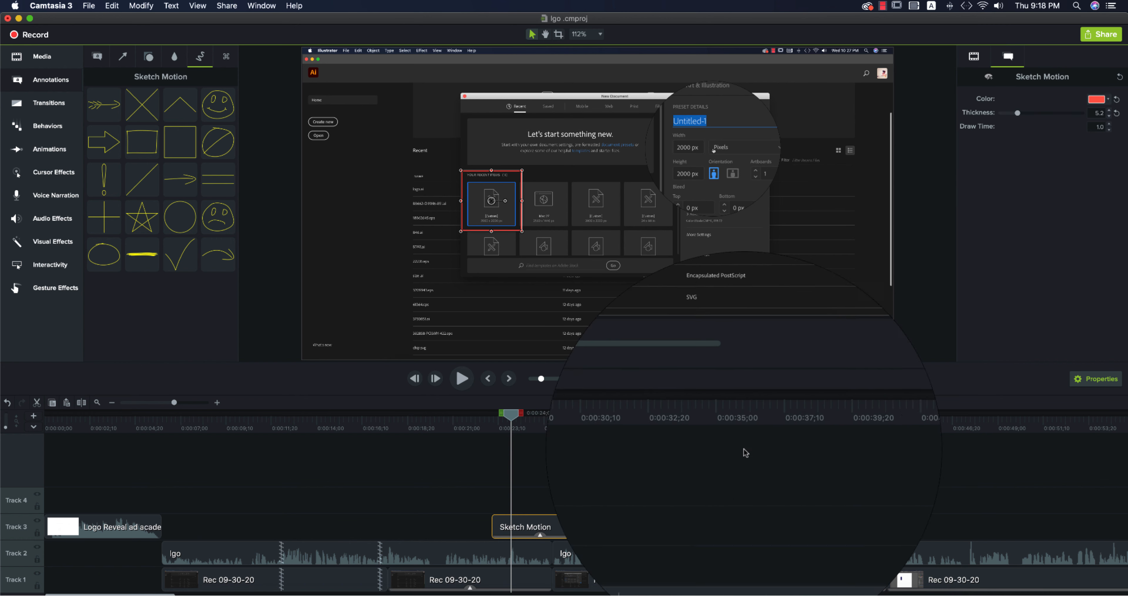
# Play back the red rectangle's drawing animation twice from just before it starts, and delete the Sketch Motion clip
pyautogui.click(541, 452)
pyautogui.moveTo(501, 421); pyautogui.dragTo(491, 422)
pyautogui.press('space')
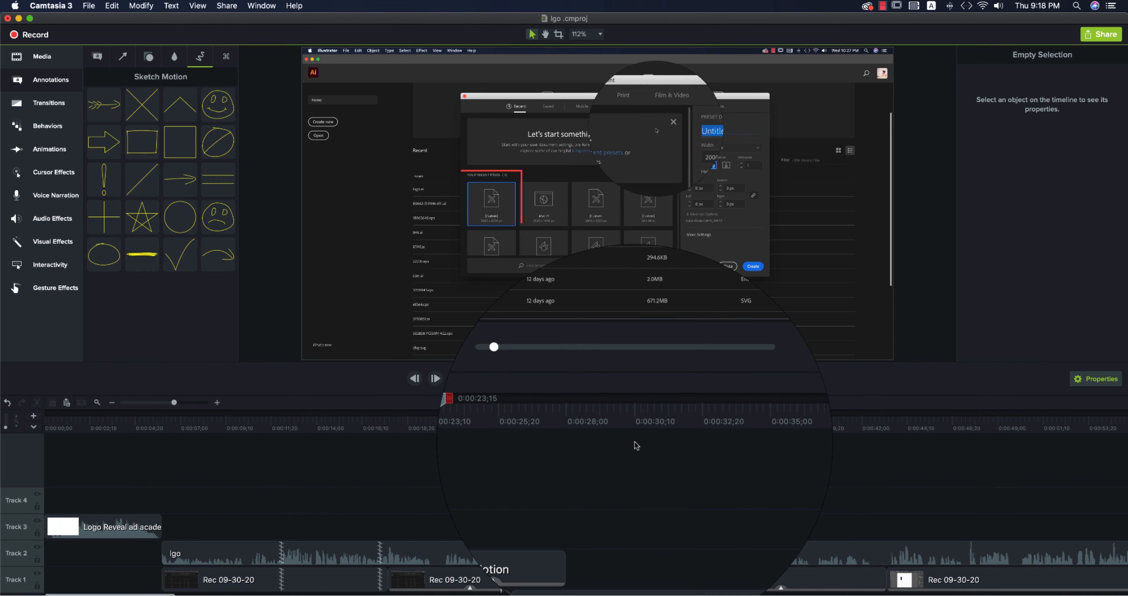
pyautogui.press('space')
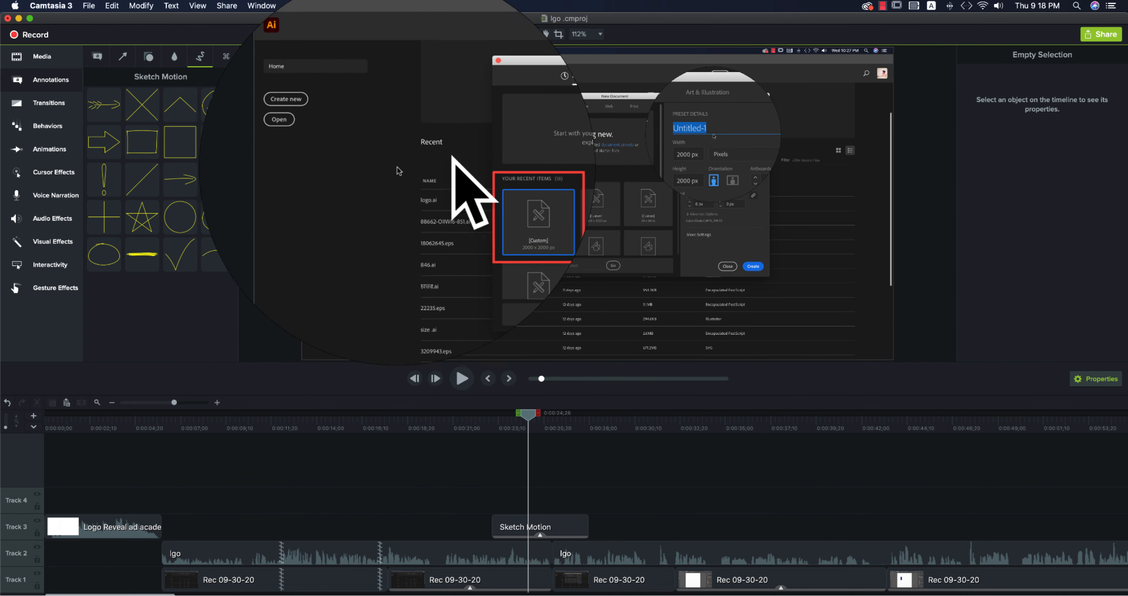
pyautogui.moveTo(527, 418); pyautogui.dragTo(503, 423)
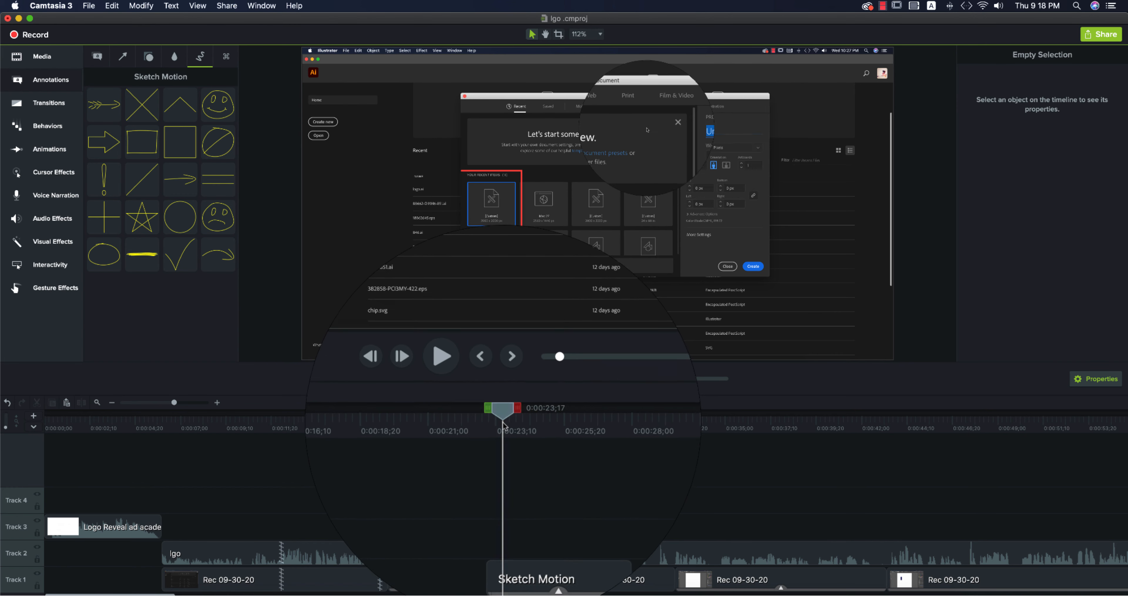
pyautogui.press('space')
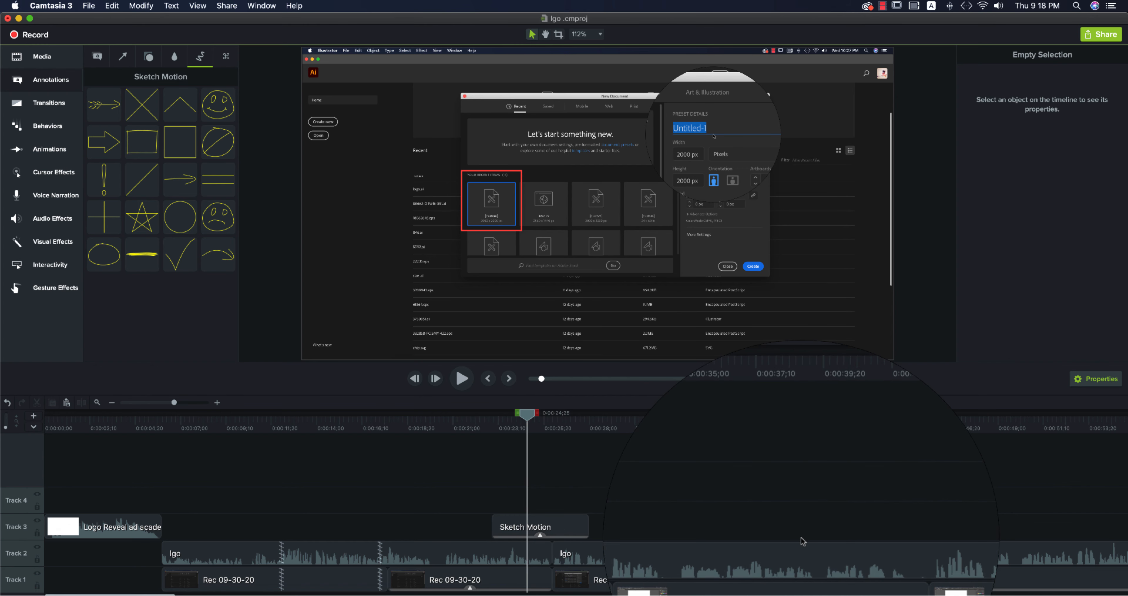
pyautogui.press('Delete')
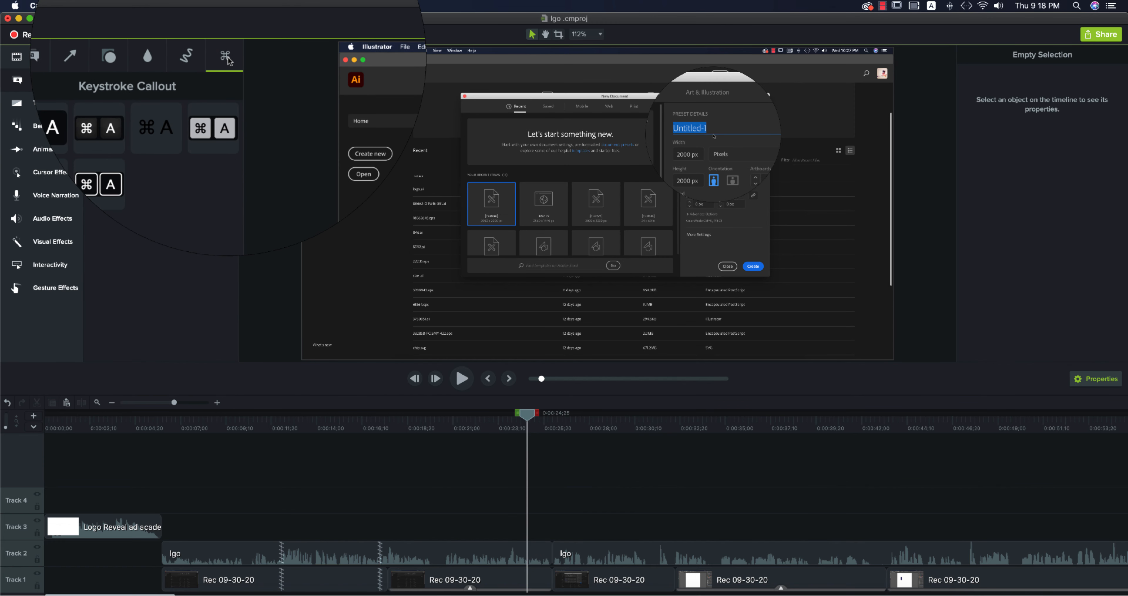
# Scrub to the Command-Z keystroke at about 0:00:48;26 and select its recording clip to view the keystroke settings
pyautogui.moveTo(527, 415); pyautogui.dragTo(251, 398)
pyautogui.moveTo(252, 419); pyautogui.dragTo(1024, 450)
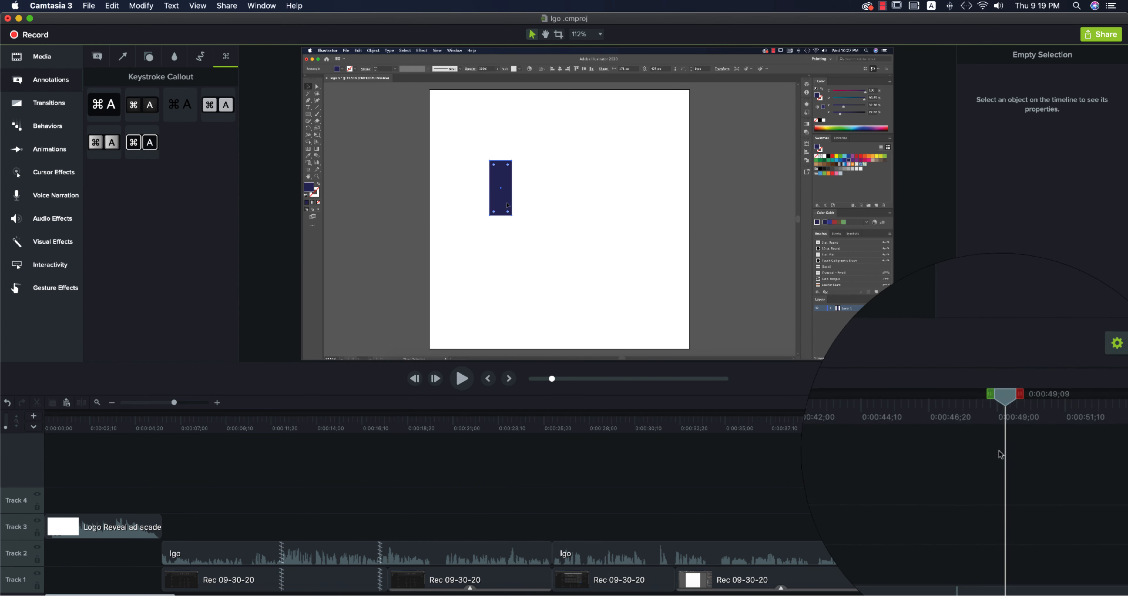
pyautogui.click(755, 327)
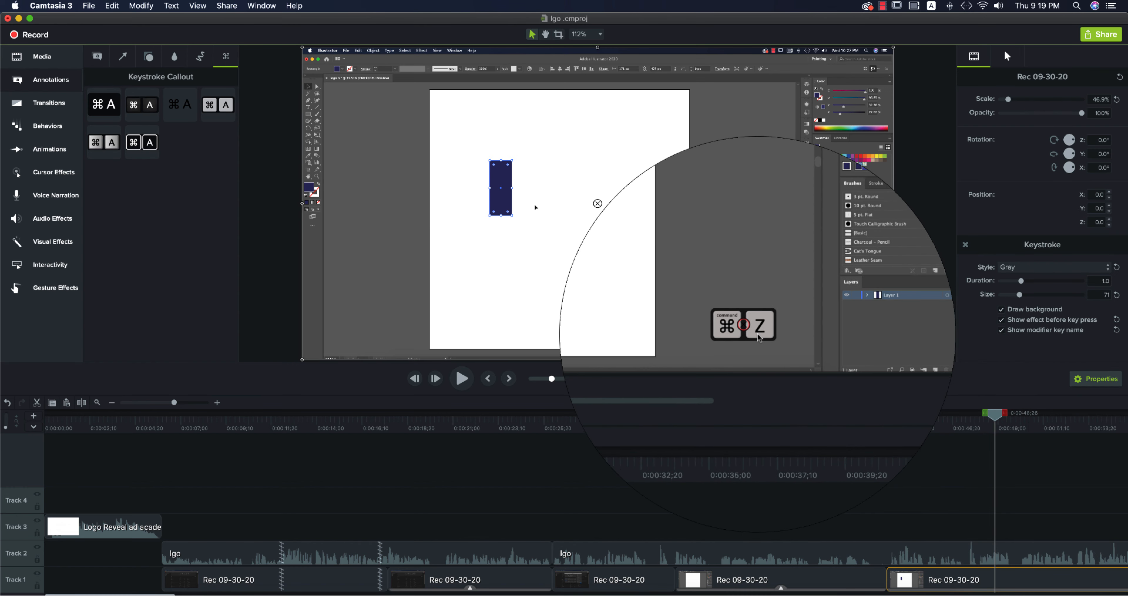
# Try a Gray keystroke callout on Track 4 in the Traditional, Outline and Black styles, and delete it
pyautogui.moveTo(218, 104); pyautogui.dragTo(906, 499)
pyautogui.click(615, 213)
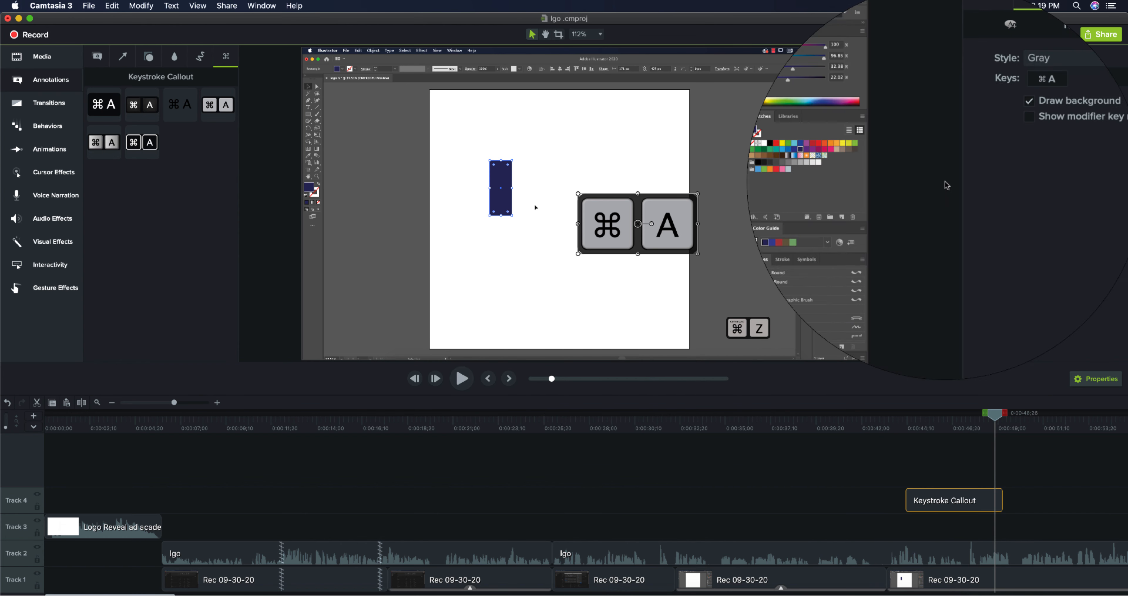
pyautogui.click(1097, 101)
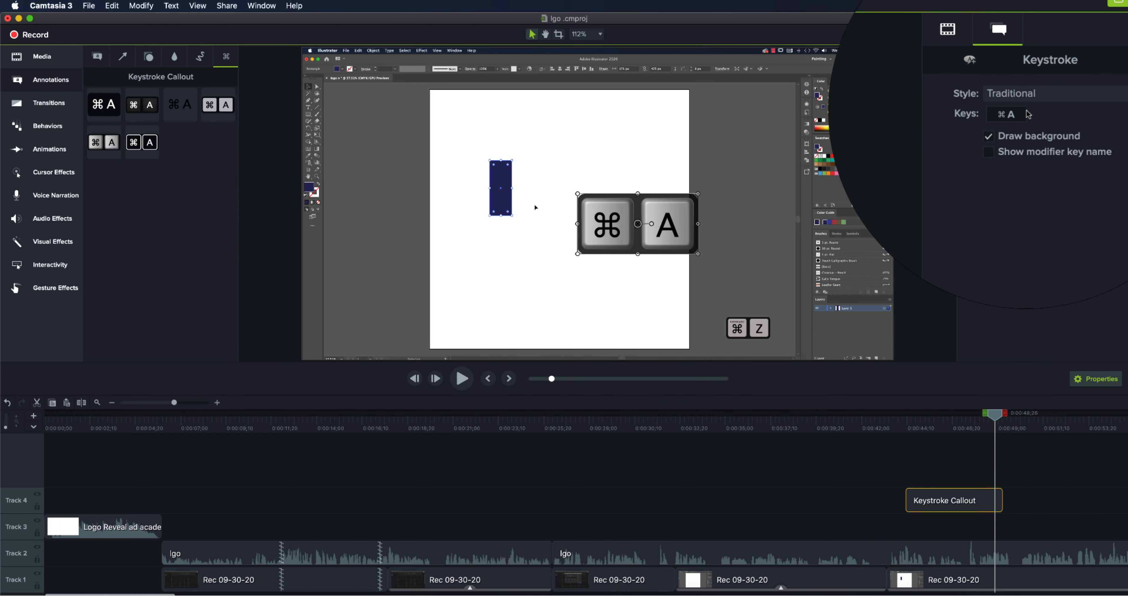
pyautogui.click(1027, 98)
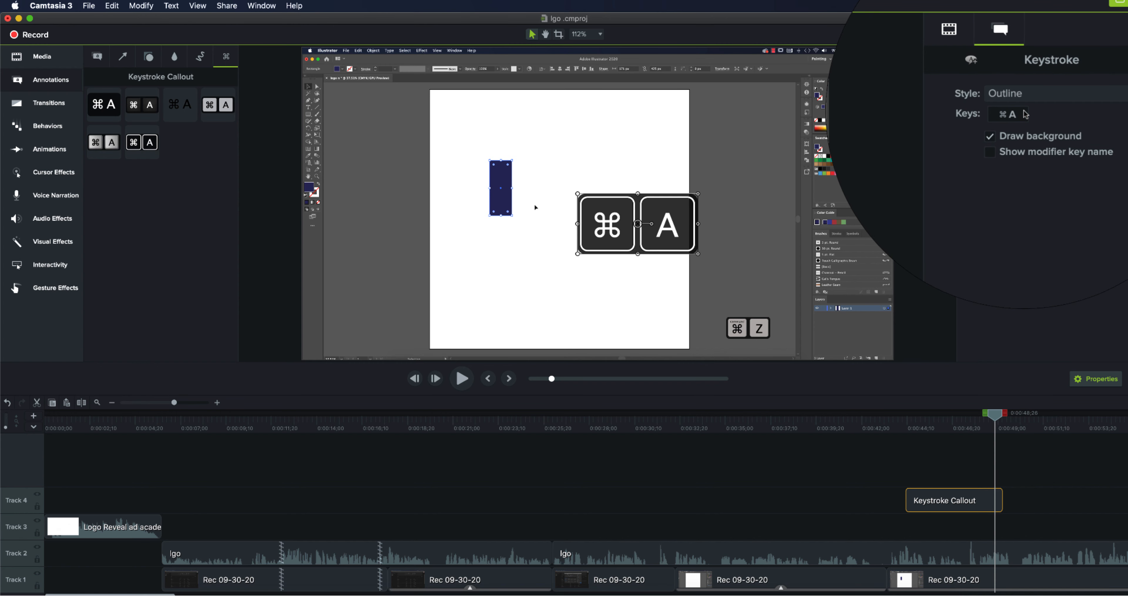
pyautogui.click(1027, 100)
pyautogui.click(1007, 110)
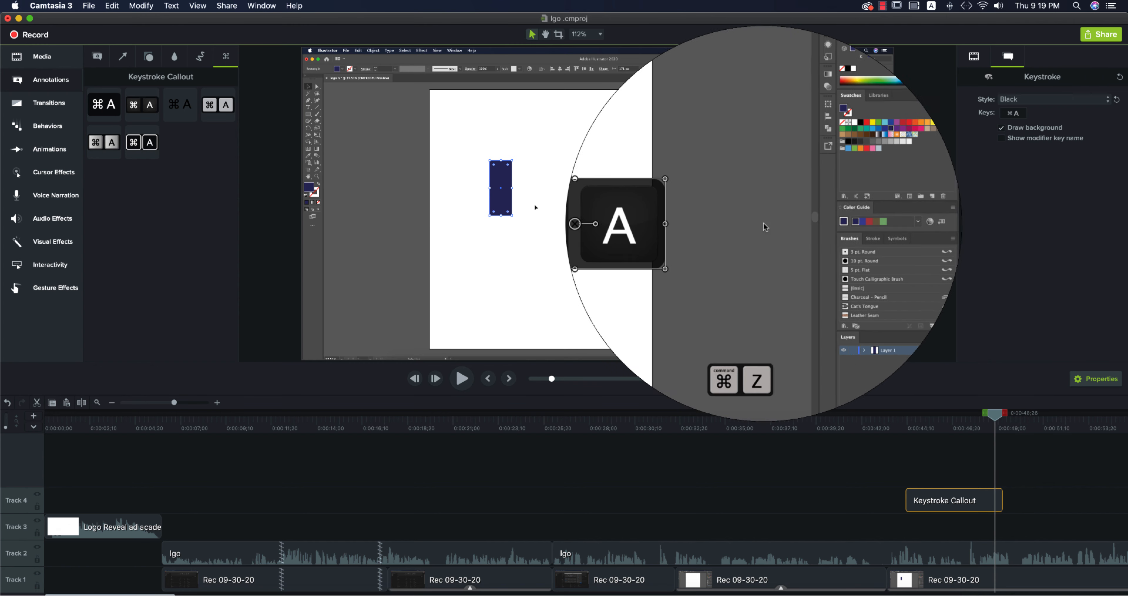
pyautogui.press('BackSpace')
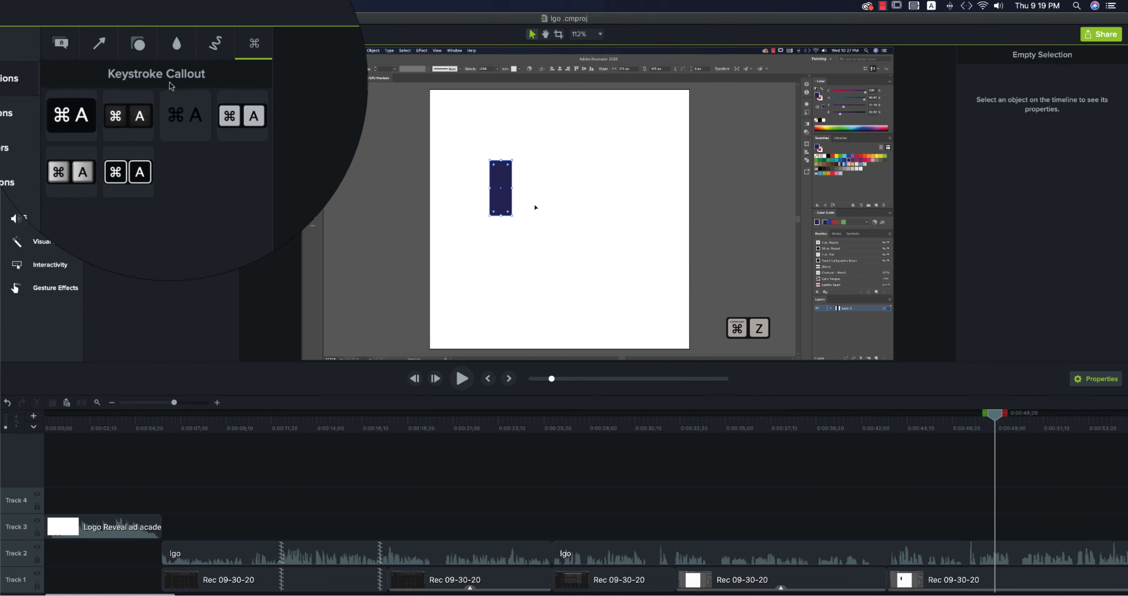
# Browse the transitions and scrub the playhead back through the recording clips to 0:00:18;28
pyautogui.click(48, 103)
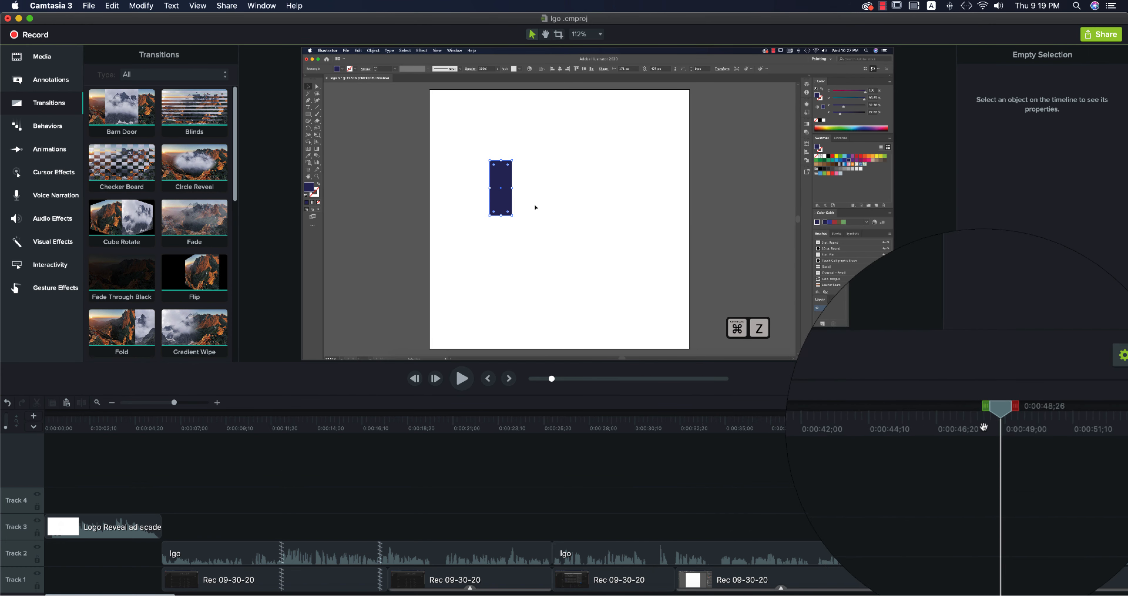
pyautogui.moveTo(966, 421); pyautogui.dragTo(680, 445)
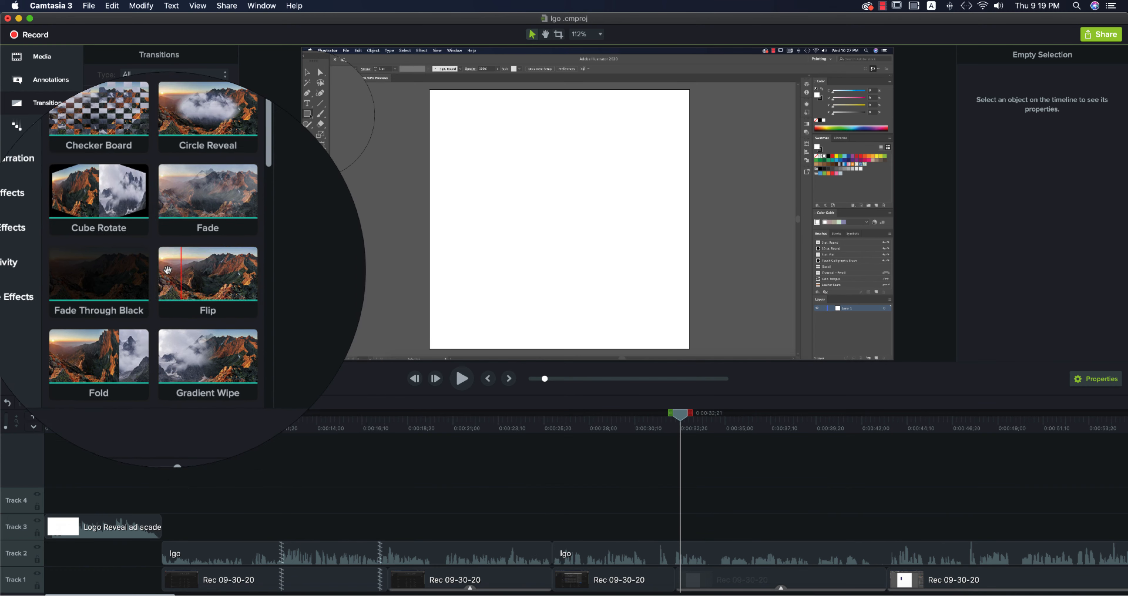
pyautogui.moveTo(679, 414); pyautogui.dragTo(412, 413)
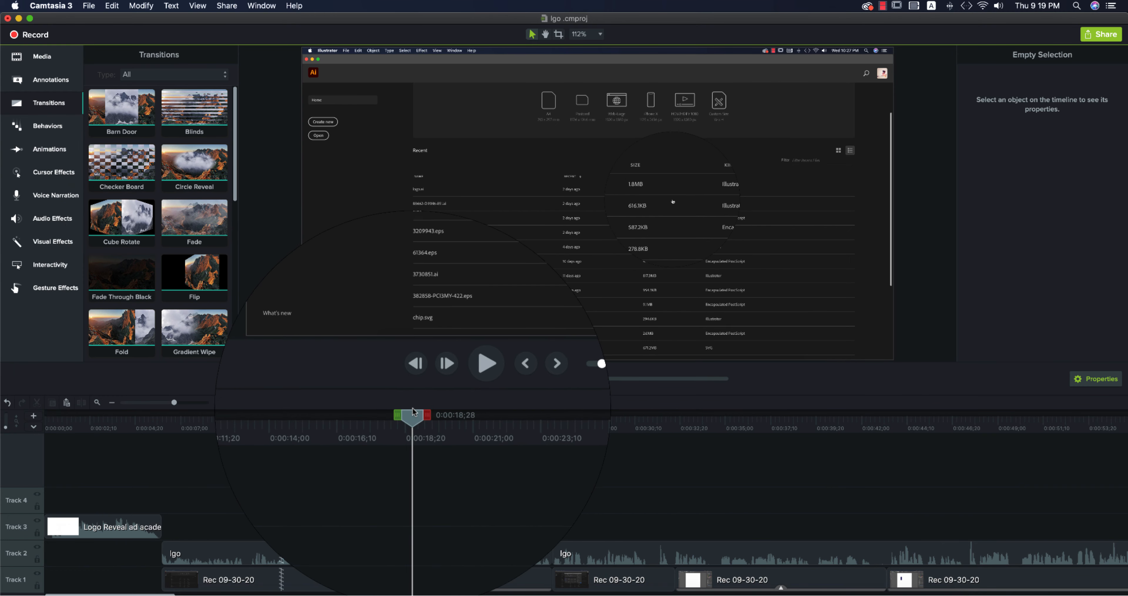
# Show the behaviors, move the playhead to the end of the timeline, and select the Subscribe-PNG clip on Track 1
pyautogui.click(44, 125)
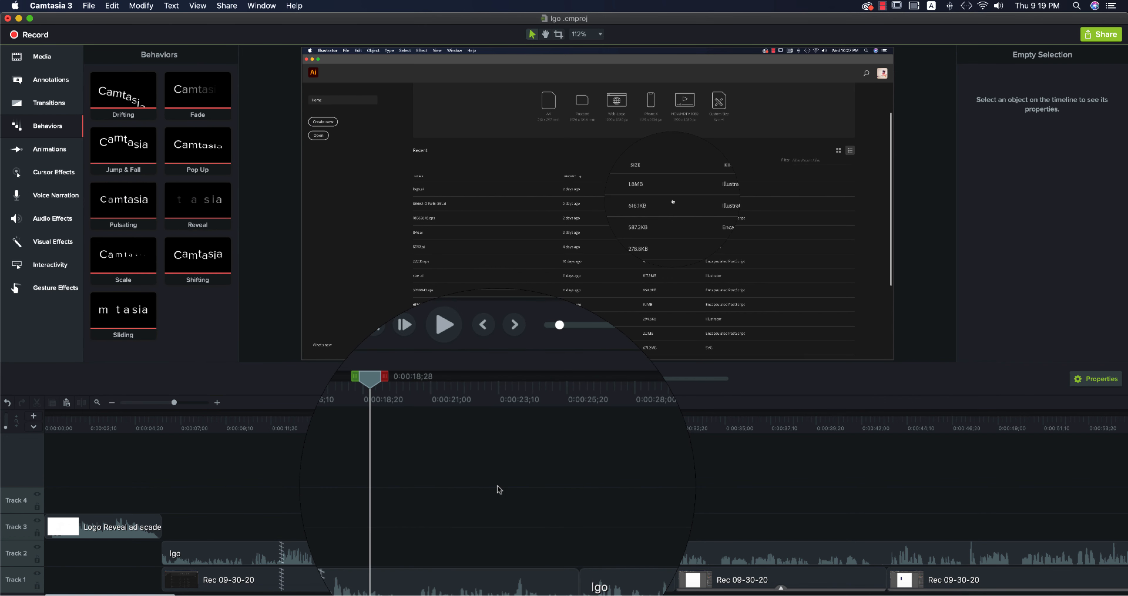
pyautogui.scroll(-10, 497, 485)
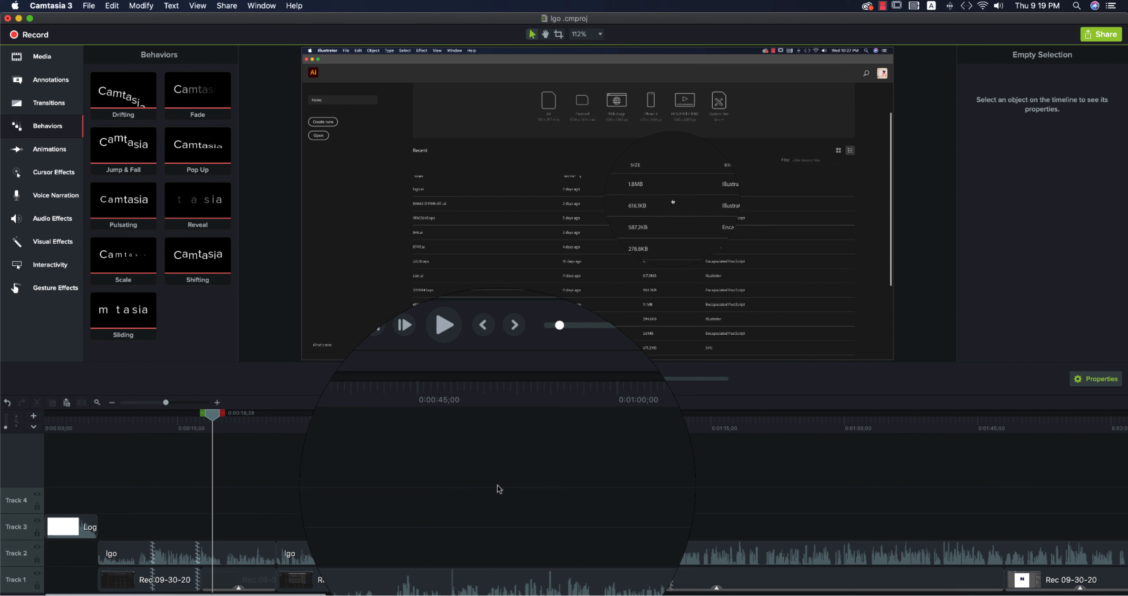
pyautogui.scroll(-5, 497, 485)
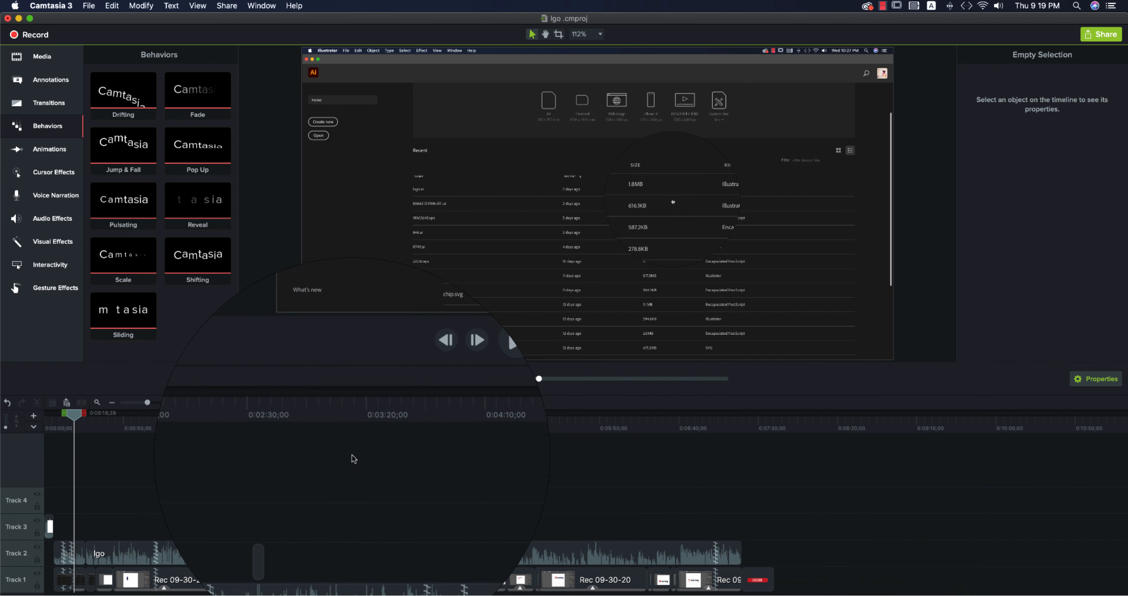
pyautogui.moveTo(89, 417); pyautogui.dragTo(758, 520)
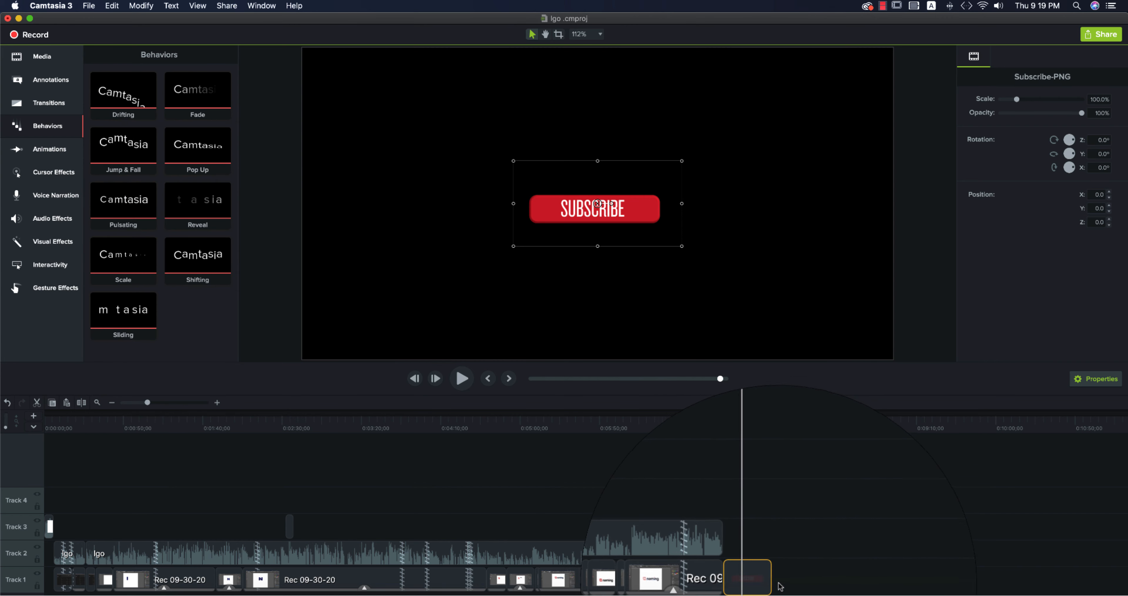
# Try the Jump & Fall behavior on the Subscribe-PNG clip and preview it from the clip's start
pyautogui.scroll(-2, 629, 253)
pyautogui.rightClick(144, 149)
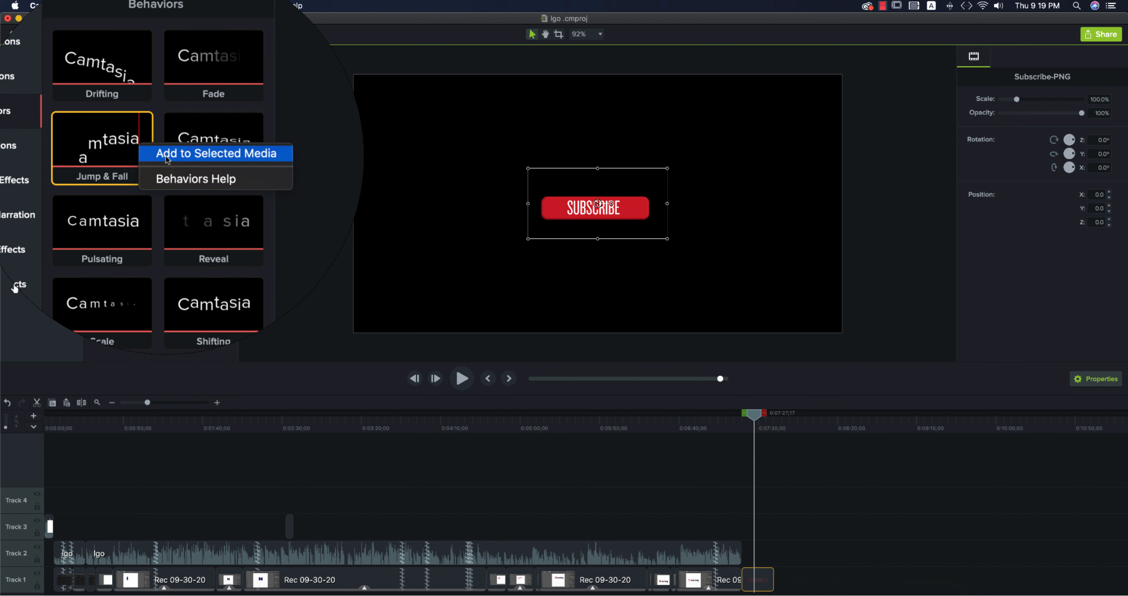
pyautogui.click(167, 158)
pyautogui.click(846, 496)
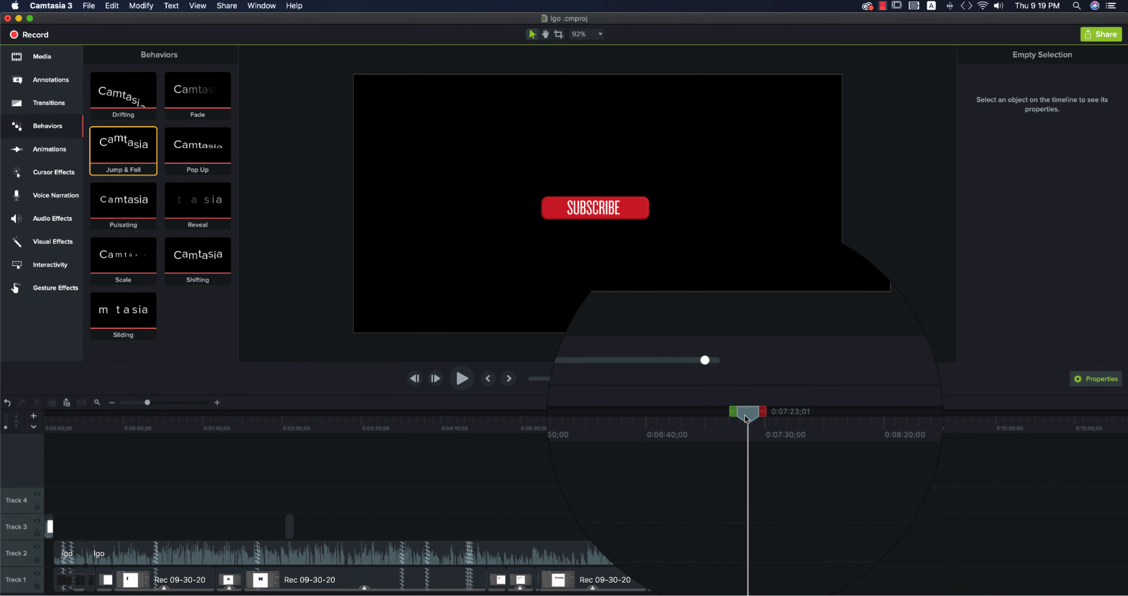
pyautogui.moveTo(746, 418); pyautogui.dragTo(740, 418)
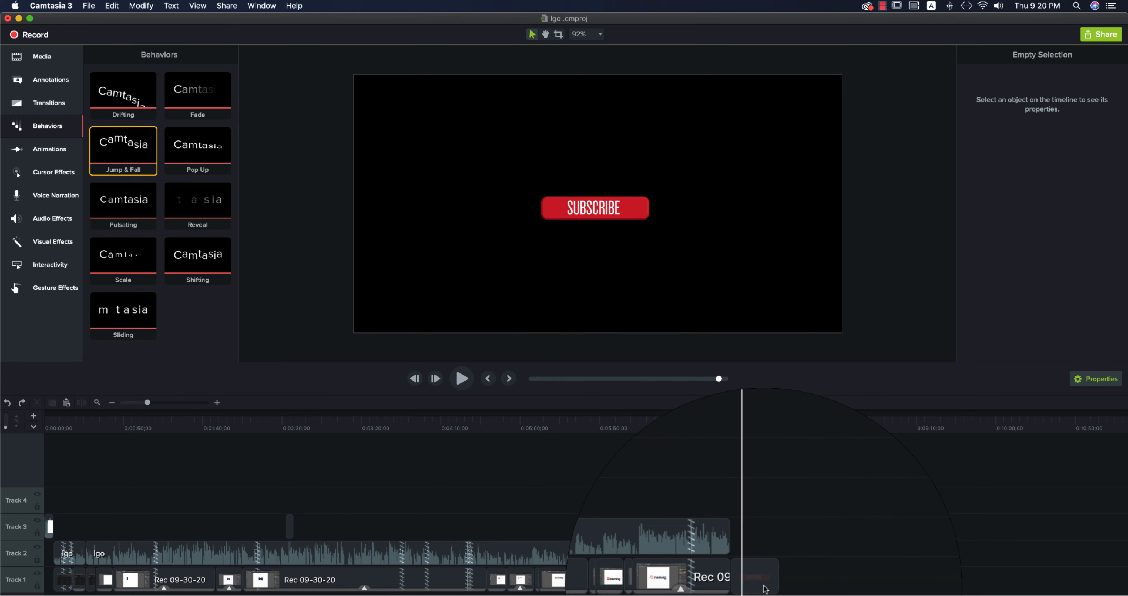
# Try the Fade behavior on the Subscribe-PNG clip and play it from the clip's start
pyautogui.click(757, 580)
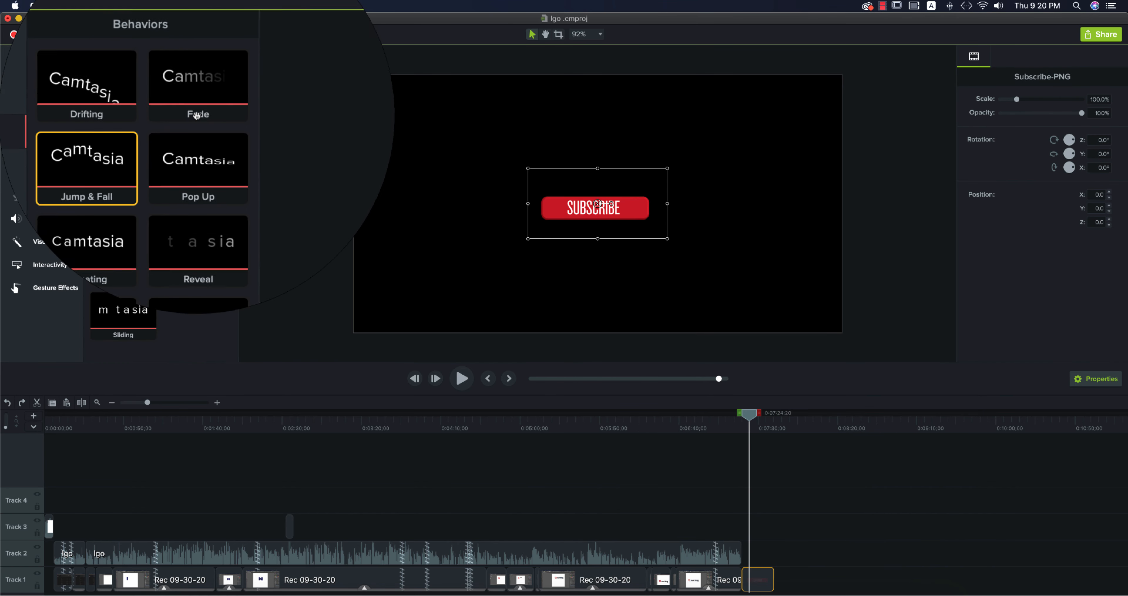
pyautogui.rightClick(198, 94)
pyautogui.click(247, 87)
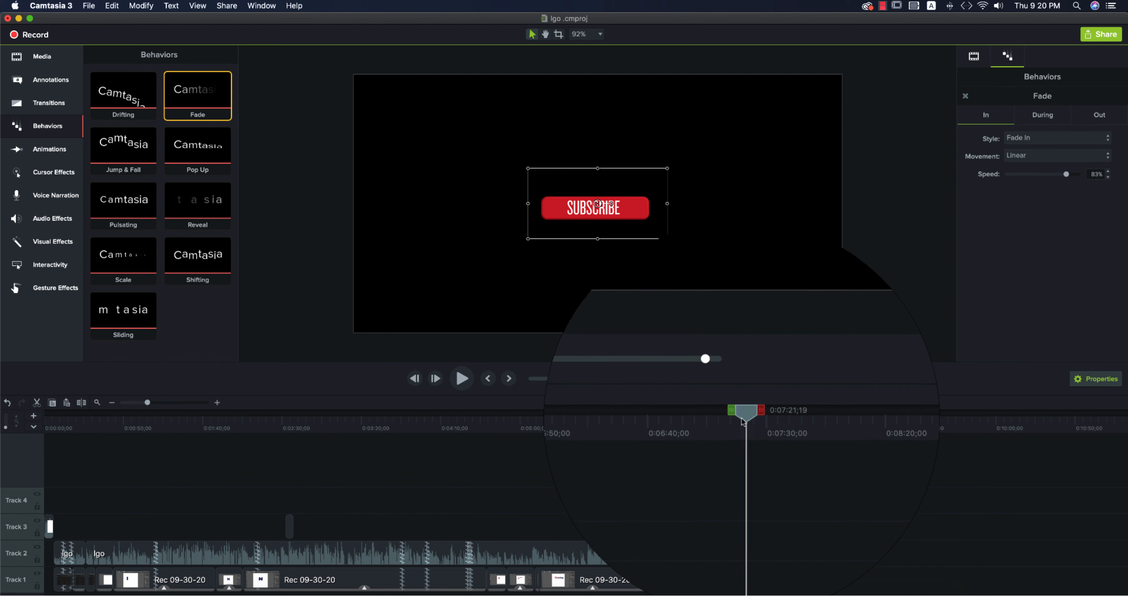
pyautogui.moveTo(743, 422); pyautogui.dragTo(737, 423)
pyautogui.press('space')
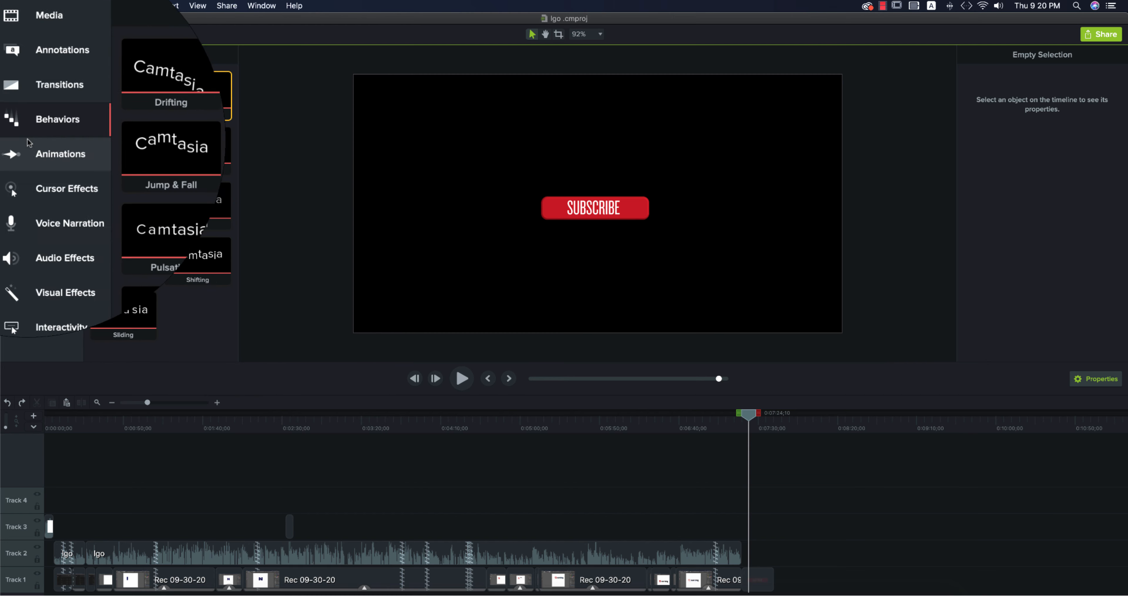
# Browse the animations, highlight Scale To Fit and SmartFocus at Time, and move the playhead to 0:06:13;19 in the recording
pyautogui.click(44, 149)
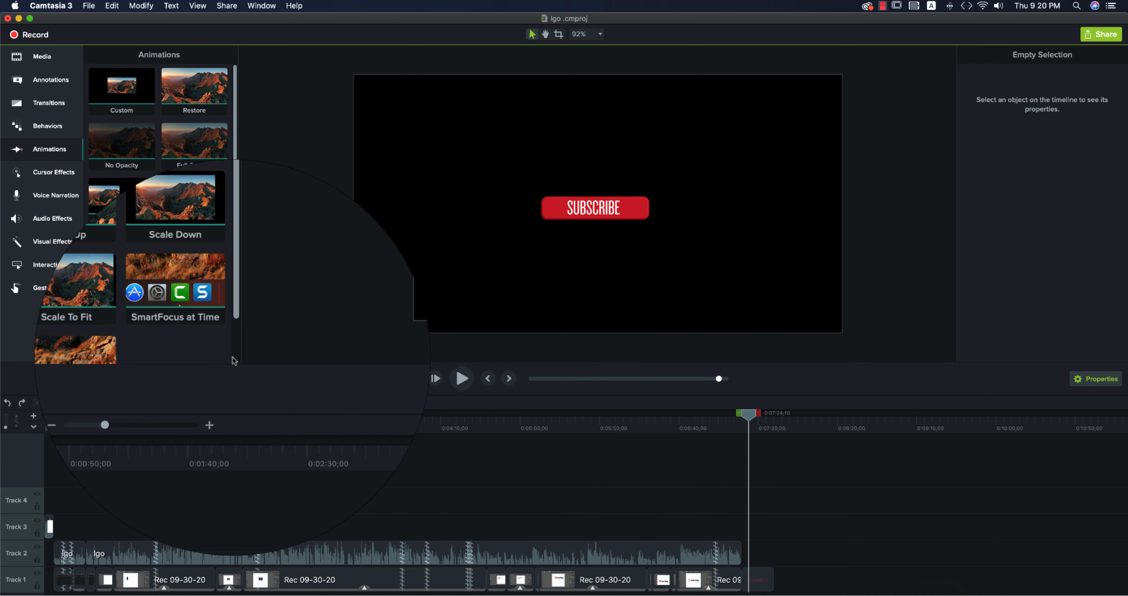
pyautogui.click(626, 433)
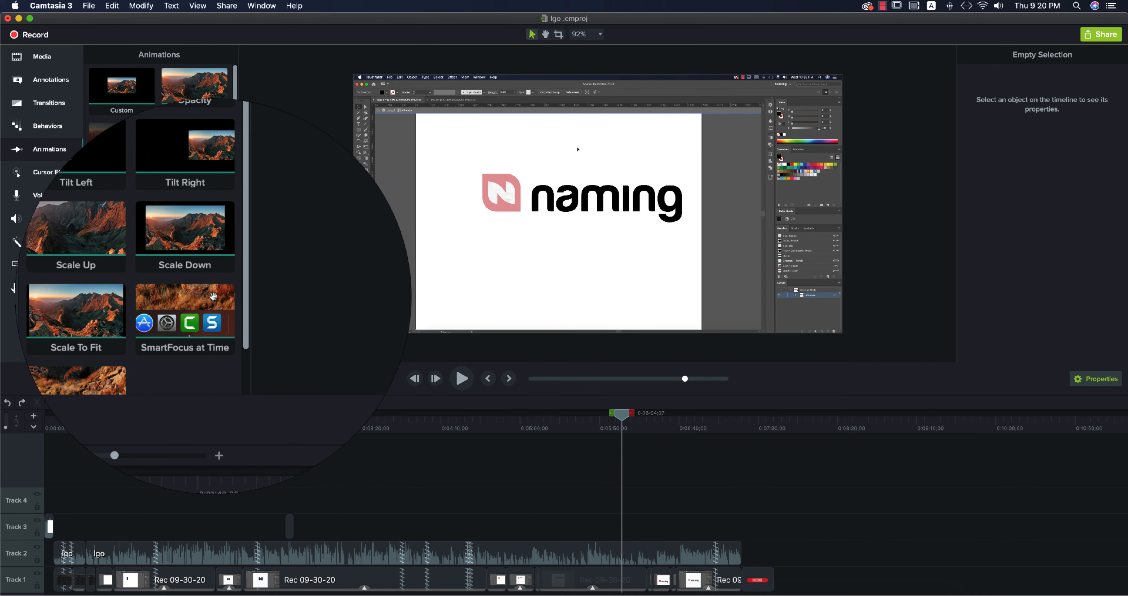
pyautogui.moveTo(128, 305); pyautogui.dragTo(659, 523)
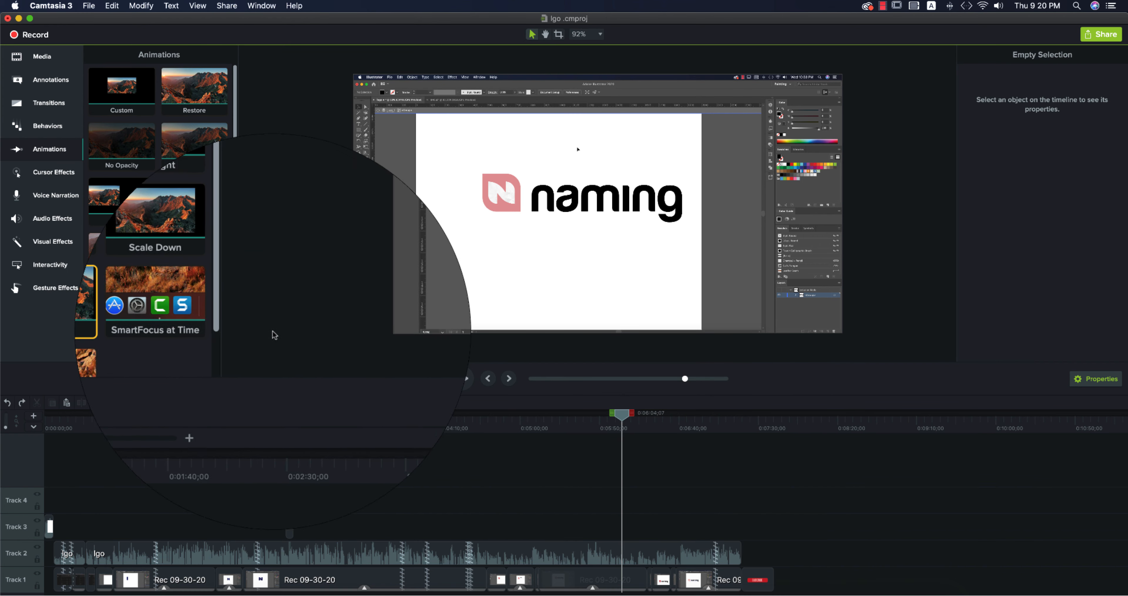
pyautogui.moveTo(192, 306)
pyautogui.mouseDown()
pyautogui.moveTo(217, 335)
pyautogui.moveTo(631, 577)
pyautogui.mouseUp()
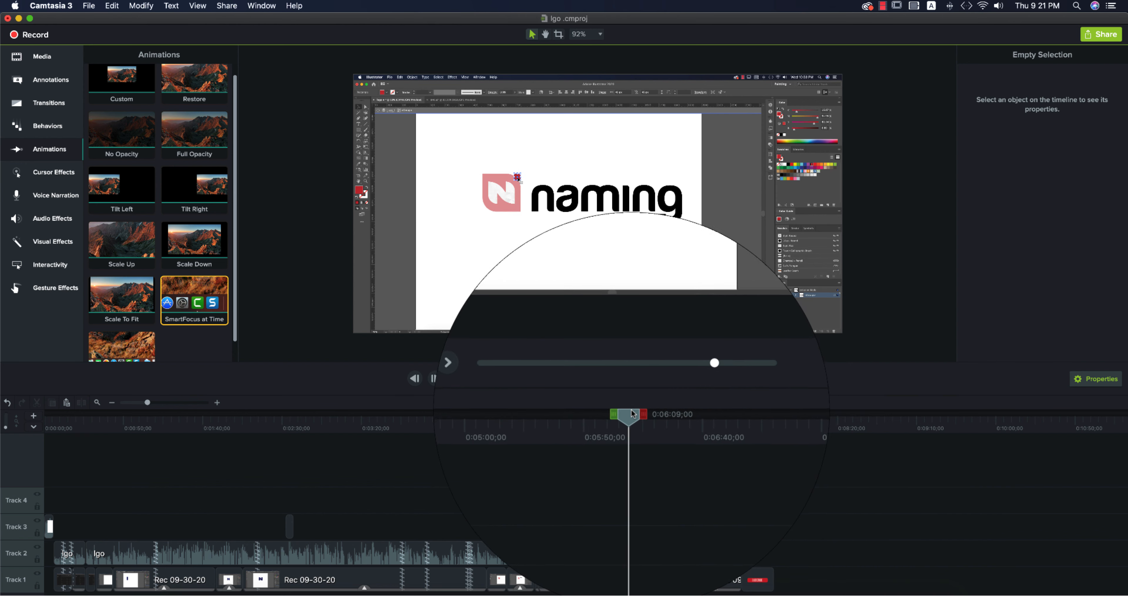
pyautogui.moveTo(634, 411); pyautogui.dragTo(635, 412)
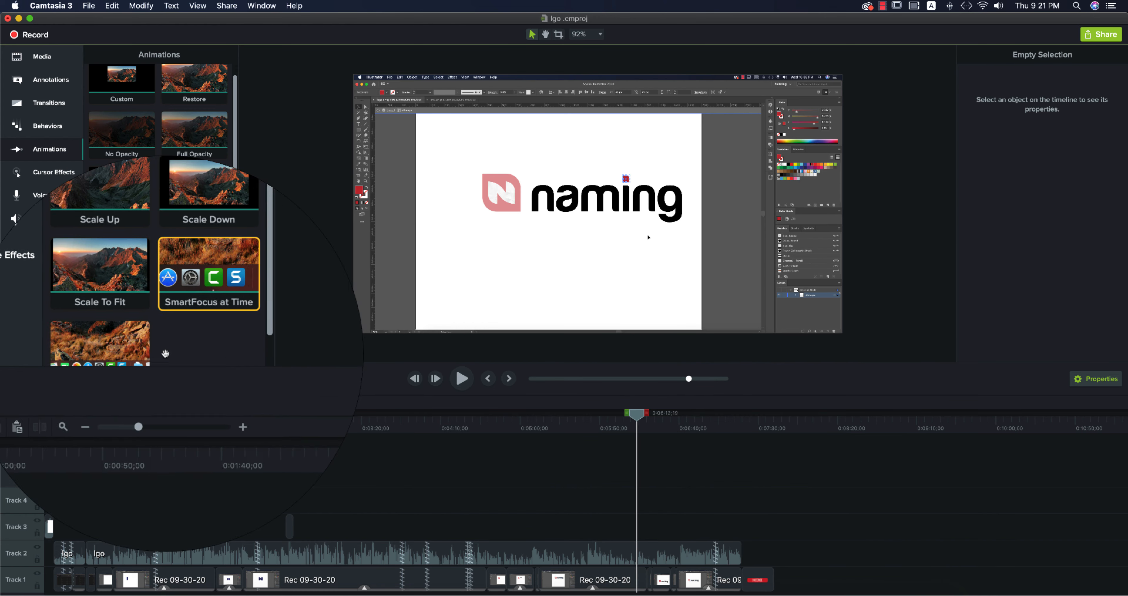
# Show the cursor and click effects with the recording clip near 0:04:48;21 selected, and open the voice narration settings
pyautogui.click(54, 172)
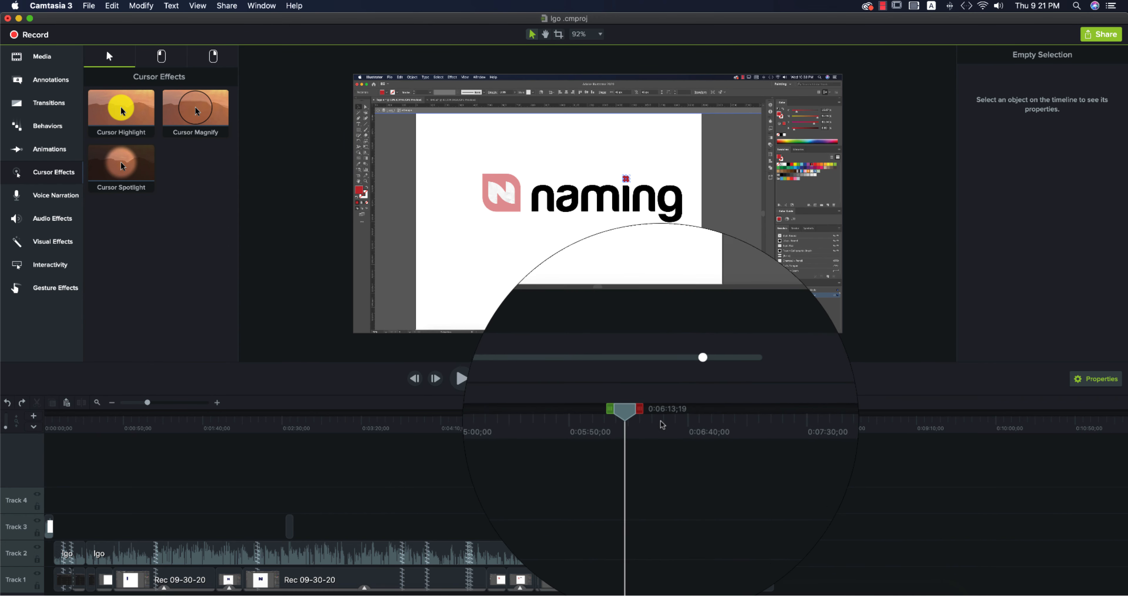
pyautogui.moveTo(625, 420); pyautogui.dragTo(504, 406)
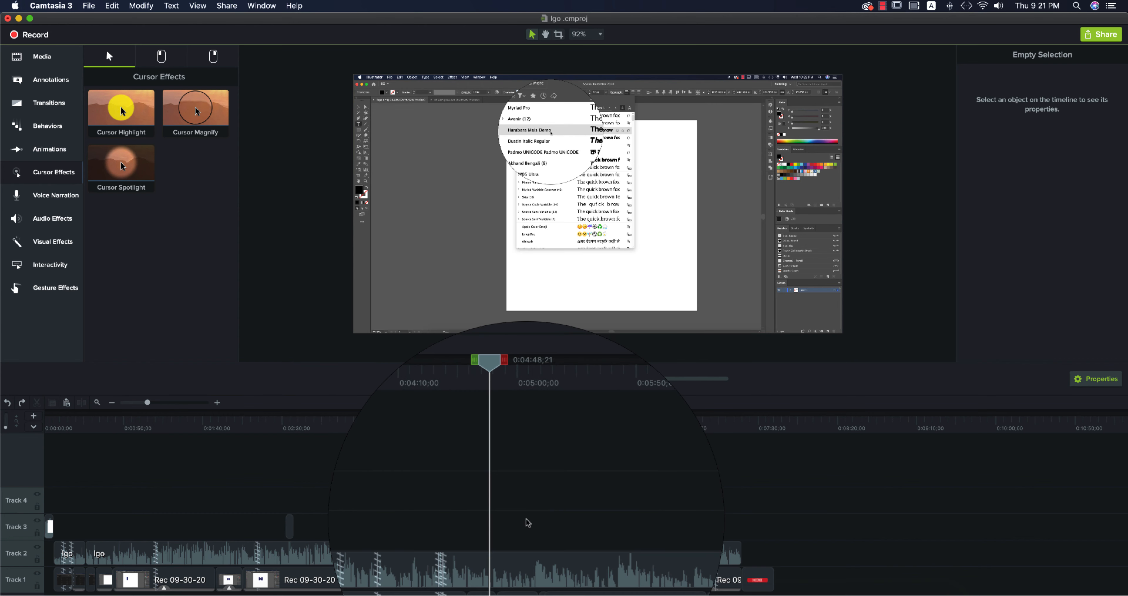
pyautogui.click(492, 578)
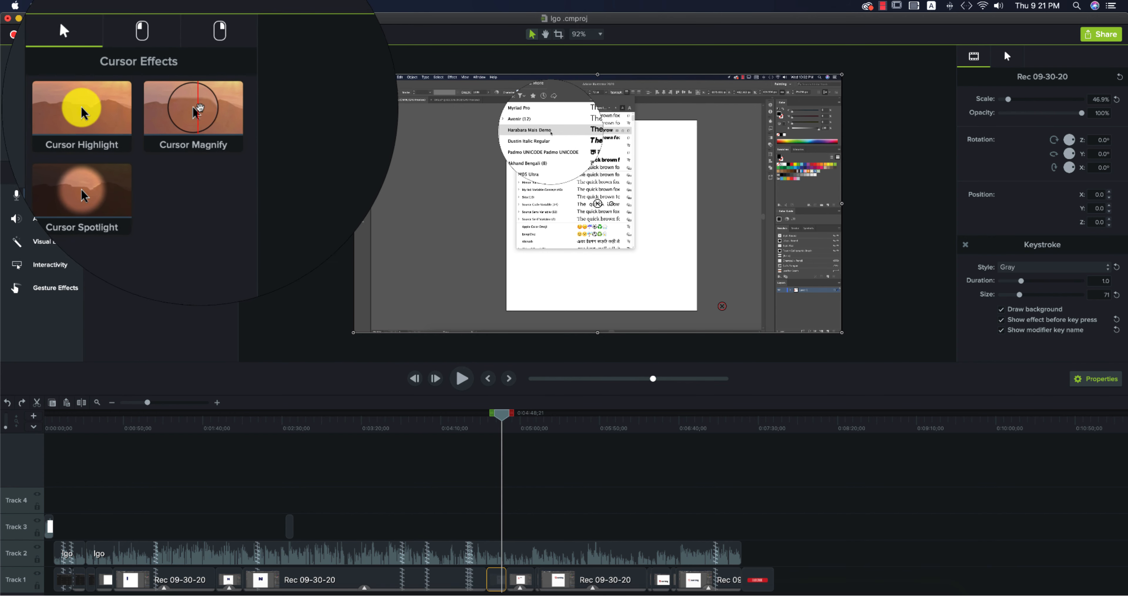
pyautogui.click(161, 55)
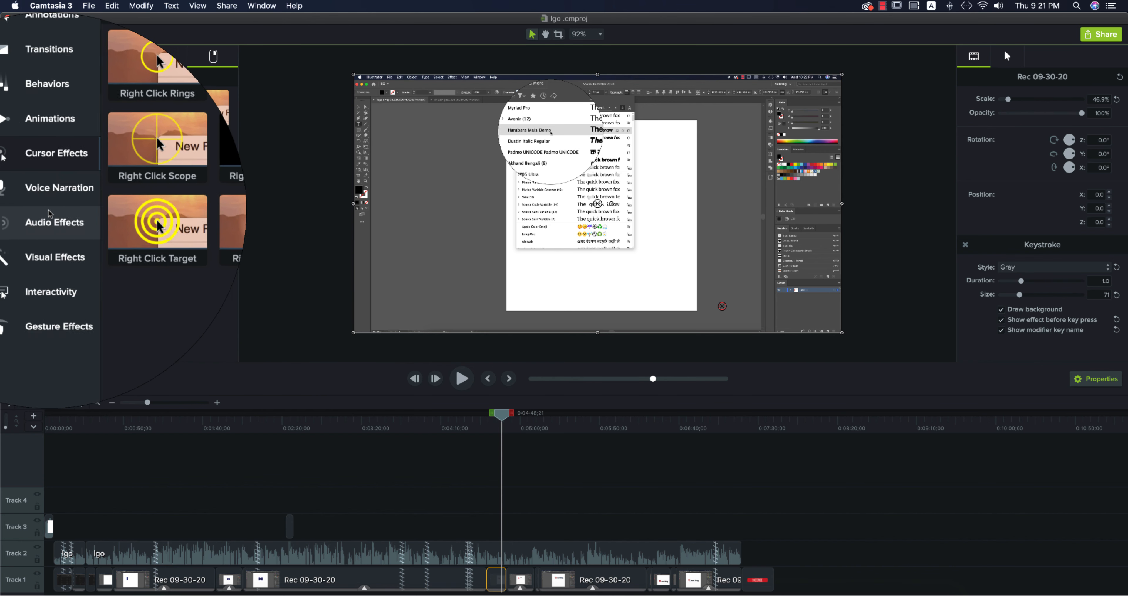
pyautogui.click(52, 203)
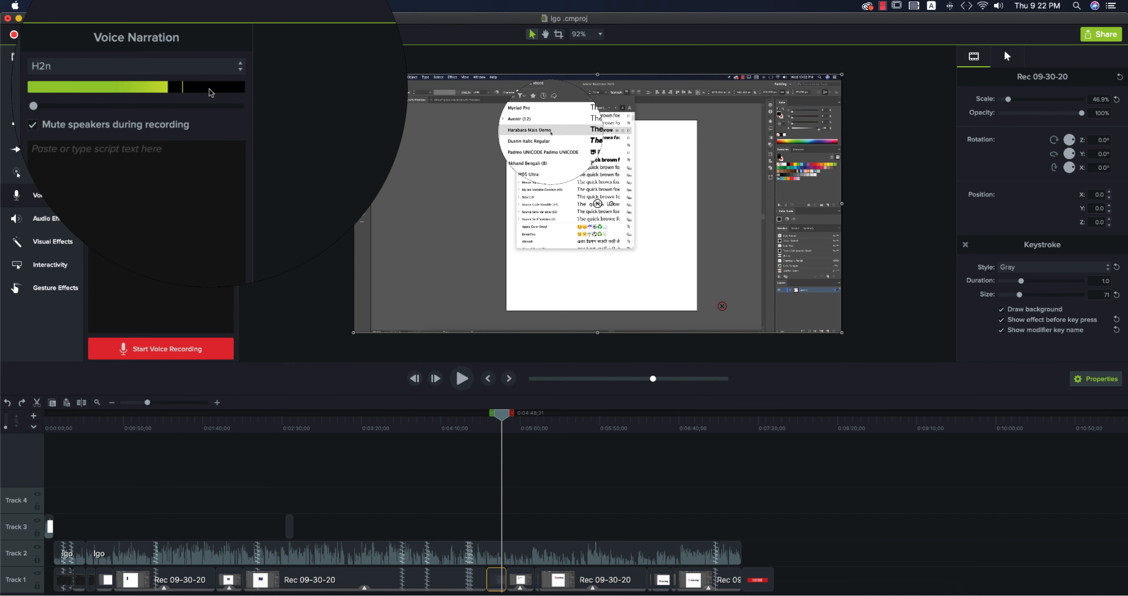
# Select the long lgo audio clip on Track 2 and look through the audio effects, including Volume Leveling, Noise Removal and Clip Speed
pyautogui.click(39, 218)
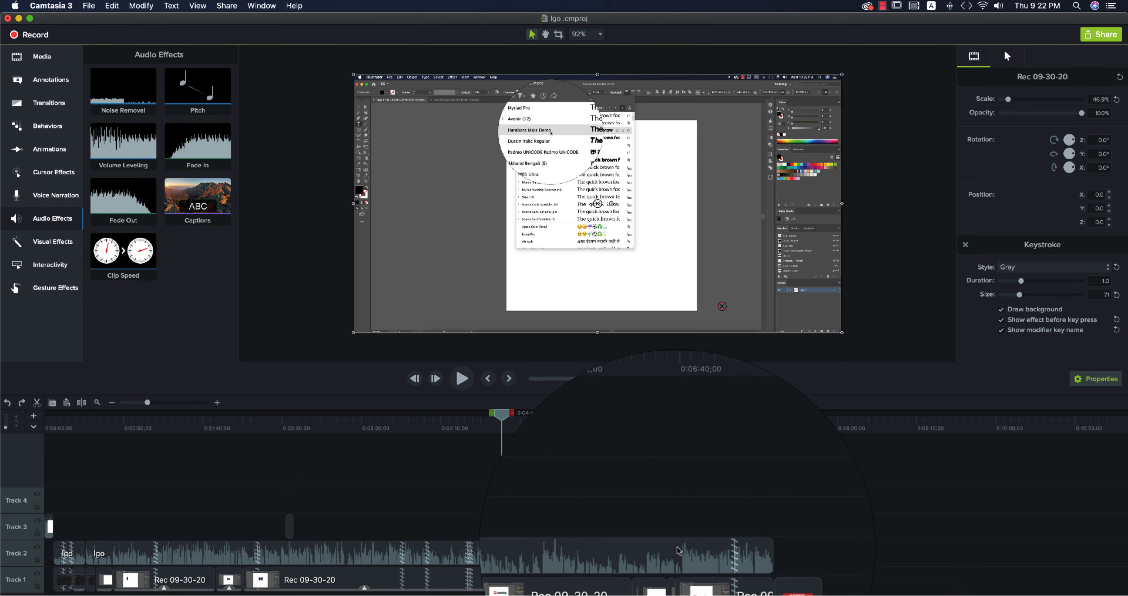
pyautogui.click(639, 553)
pyautogui.click(131, 144)
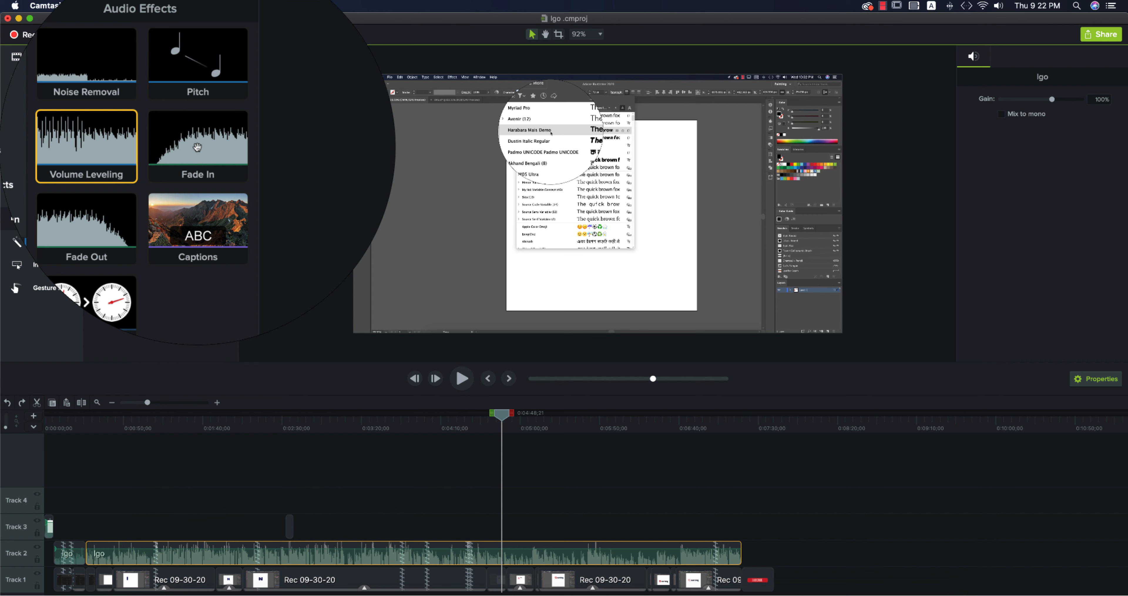
pyautogui.click(117, 102)
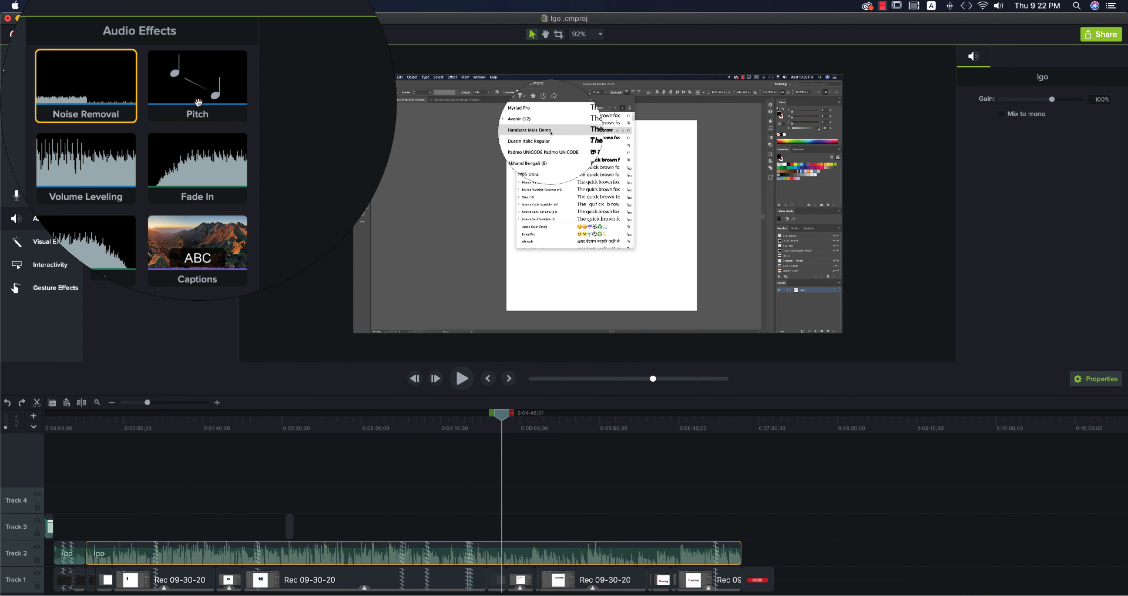
pyautogui.click(202, 148)
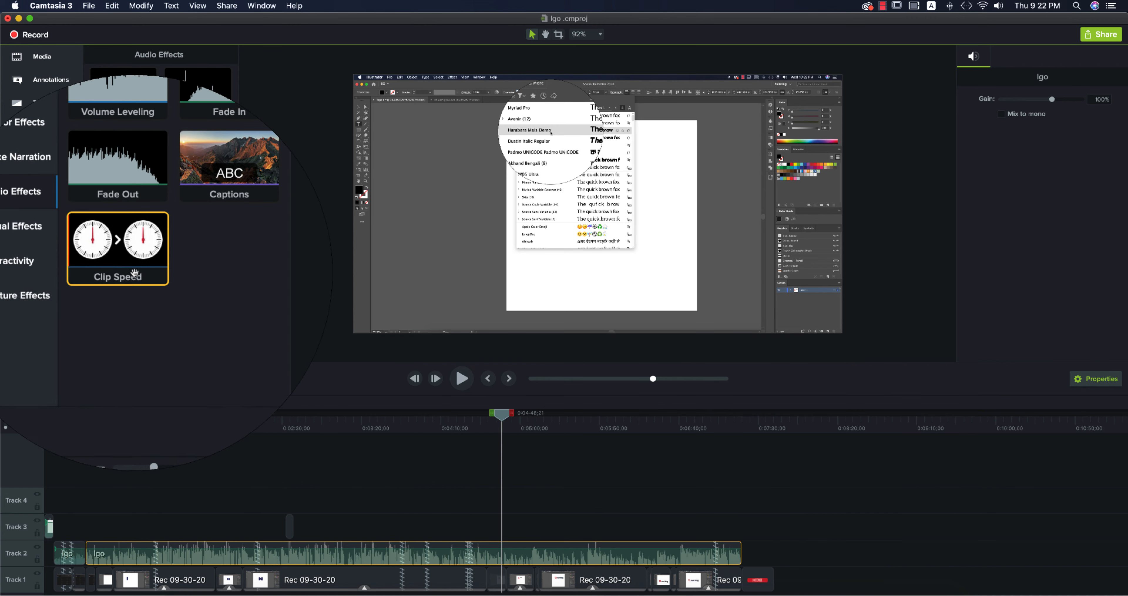
# Look through the visual effects and highlight Remove a Color
pyautogui.click(35, 264)
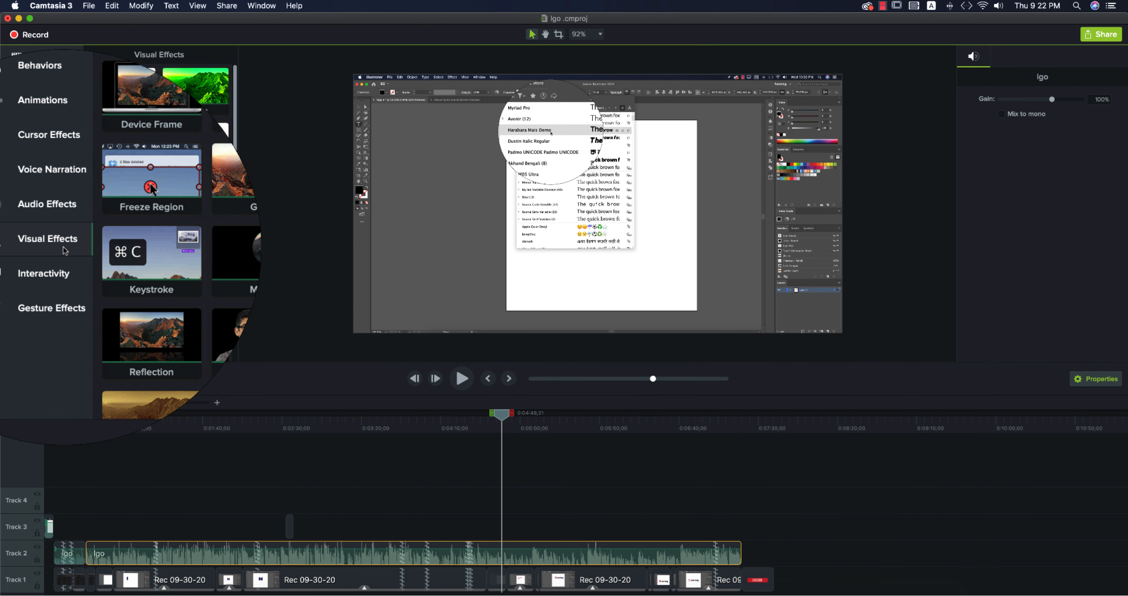
pyautogui.scroll(-3, 151, 205)
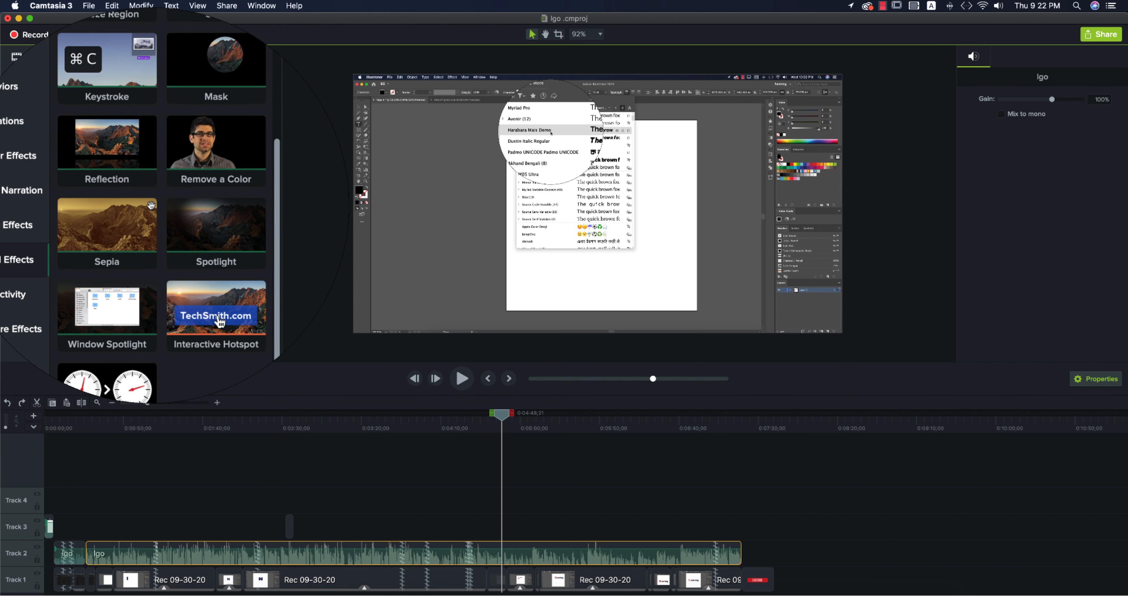
pyautogui.scroll(5, 150, 205)
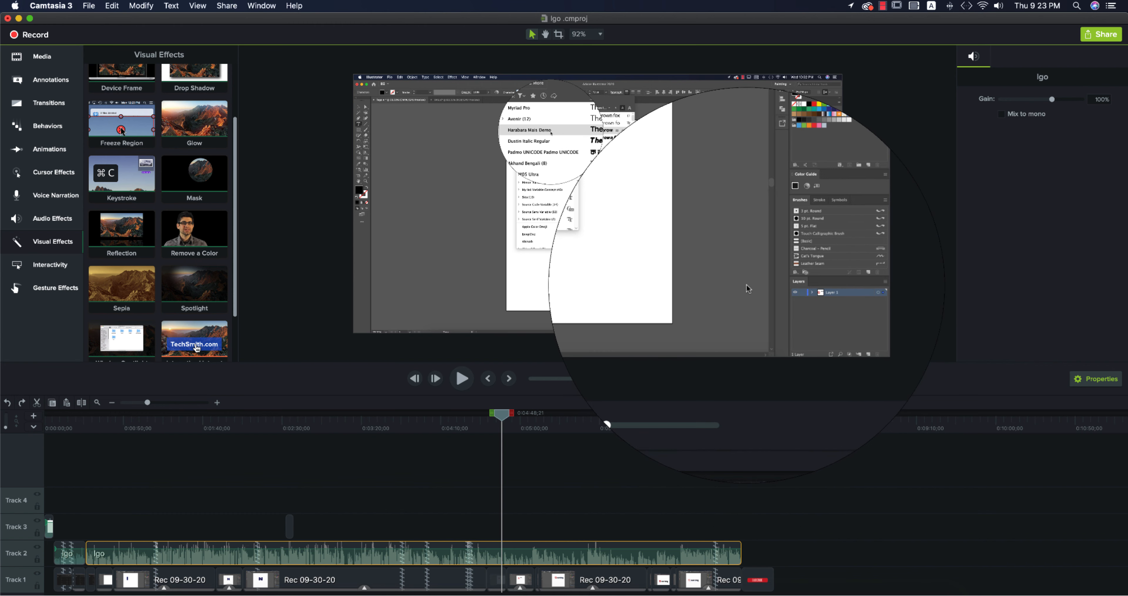
pyautogui.click(200, 235)
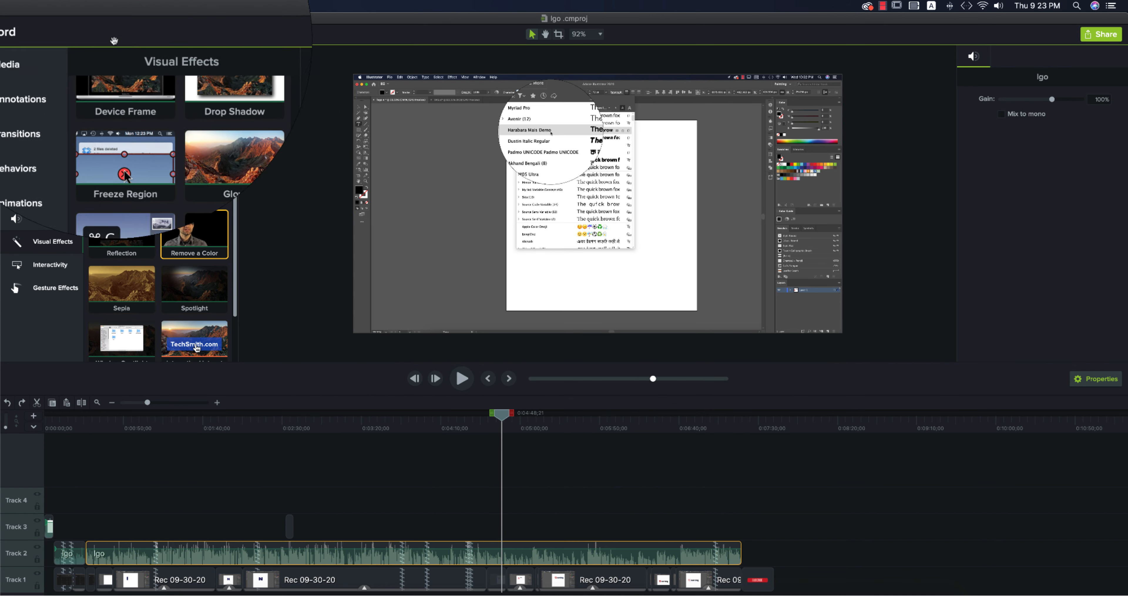
# Import the subs video from the tut folder into the media bin
pyautogui.click(90, 5)
pyautogui.click(249, 172)
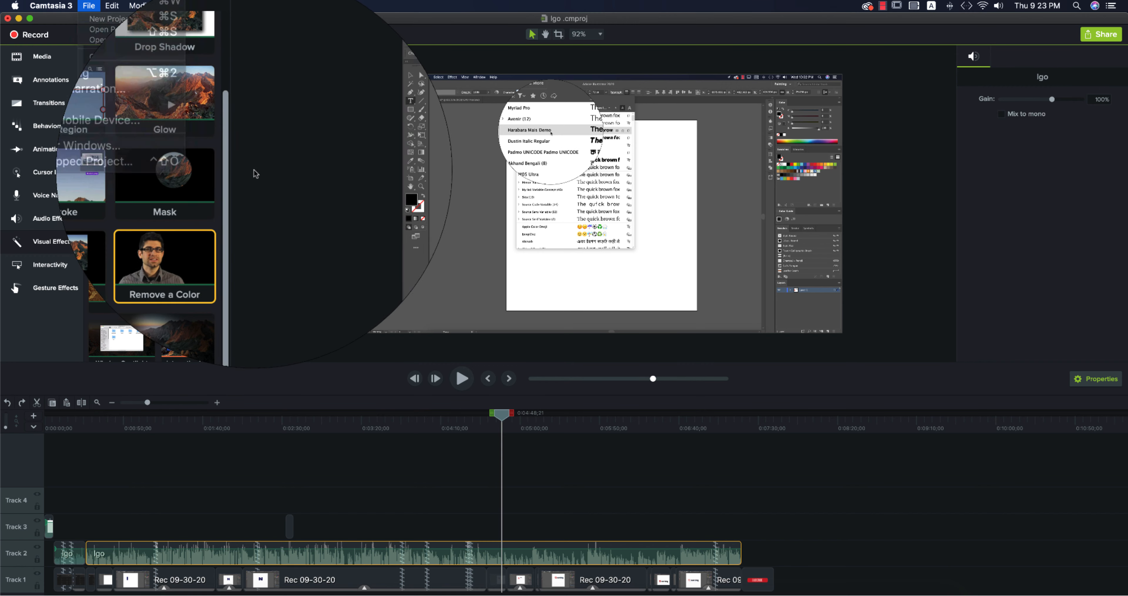
pyautogui.click(40, 63)
pyautogui.rightClick(205, 227)
pyautogui.click(250, 243)
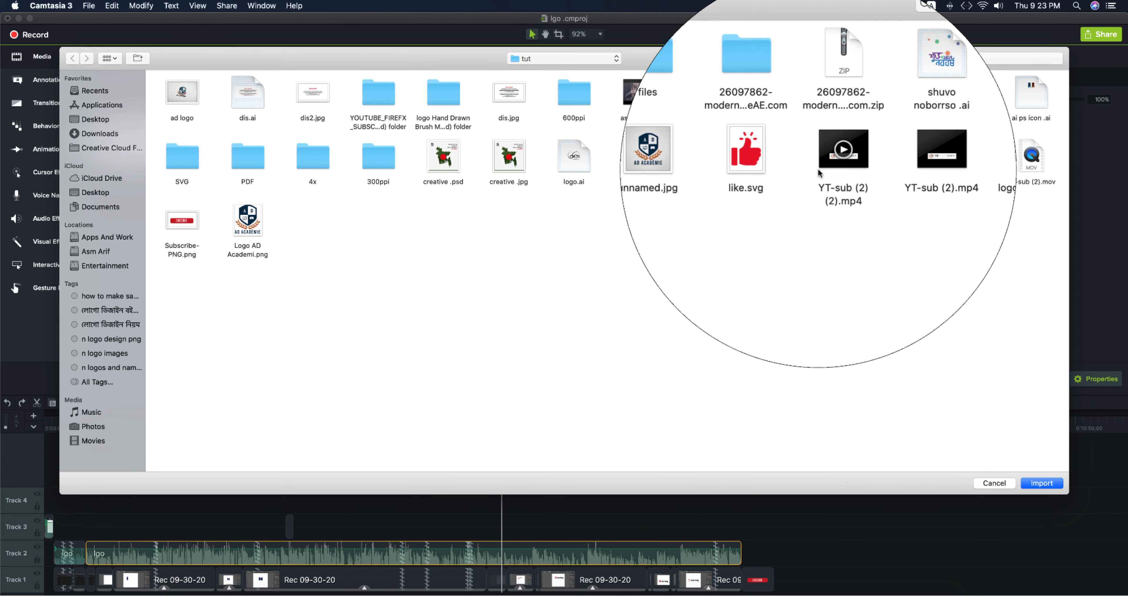
pyautogui.click(632, 154)
pyautogui.doubleClick(631, 154)
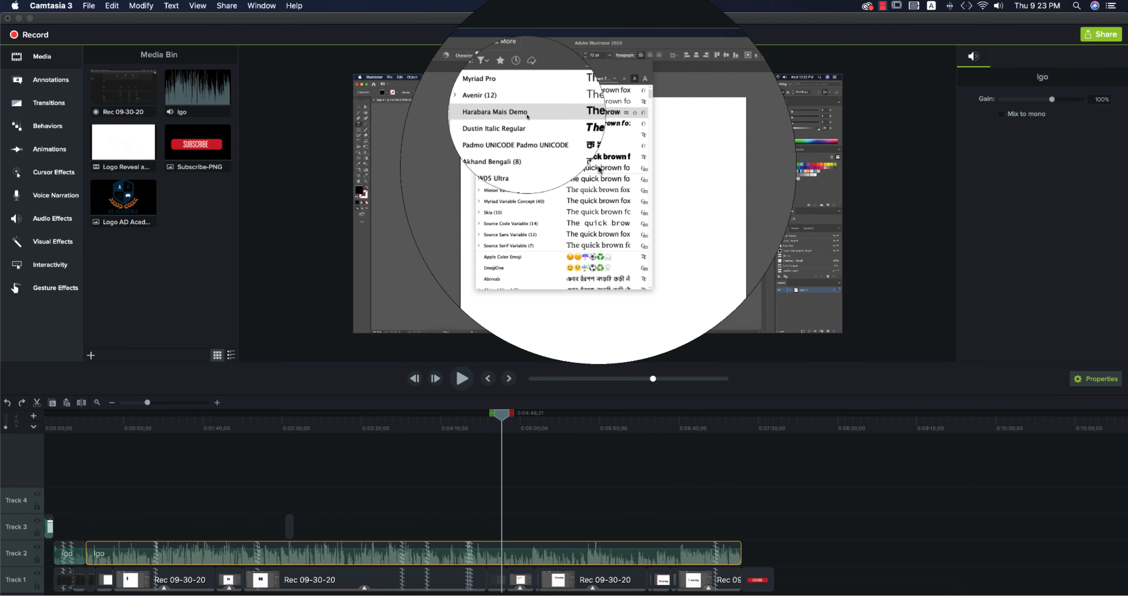
# Add the subs clip to Track 3 at the playhead, scaled to 67.8% and positioned at about X -101.9, Y -98
pyautogui.rightClick(188, 198)
pyautogui.click(197, 192)
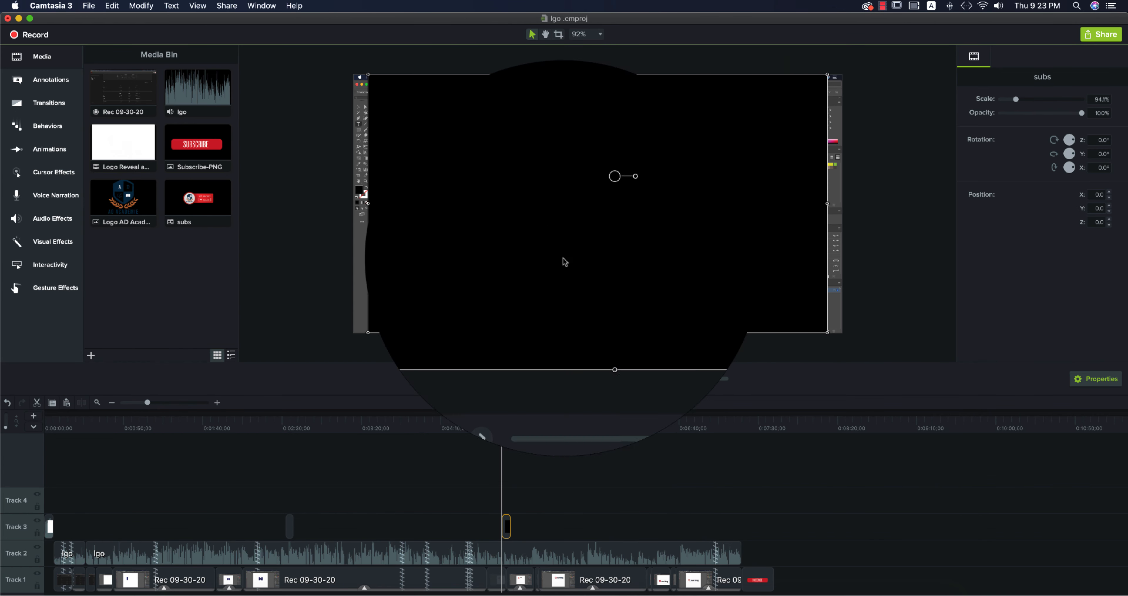
pyautogui.moveTo(370, 207); pyautogui.dragTo(497, 218)
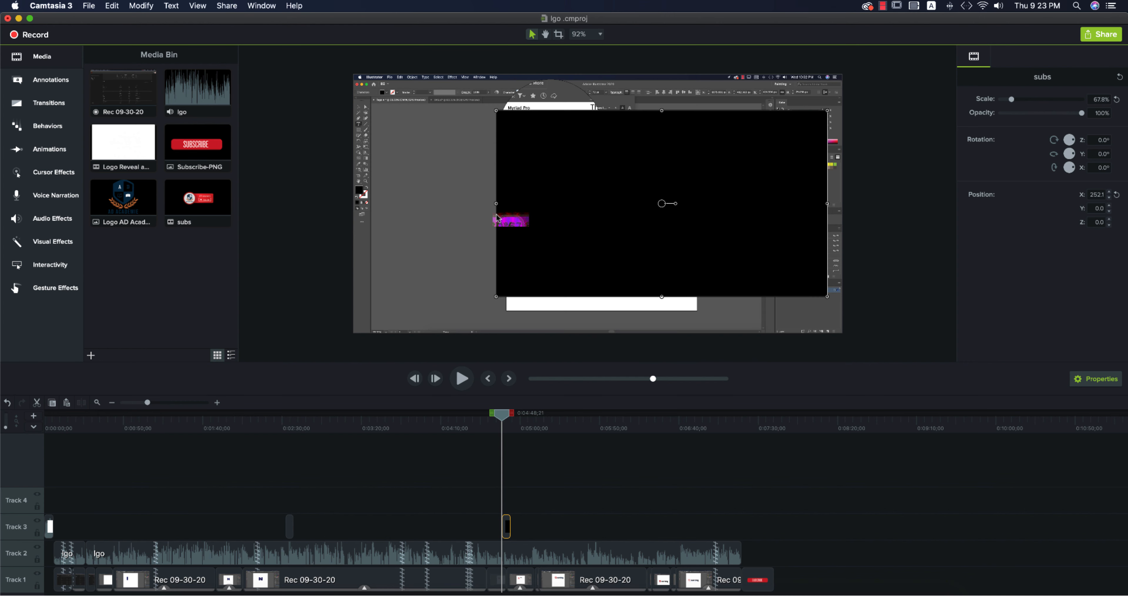
pyautogui.moveTo(501, 418); pyautogui.dragTo(500, 418)
pyautogui.moveTo(667, 206); pyautogui.dragTo(577, 230)
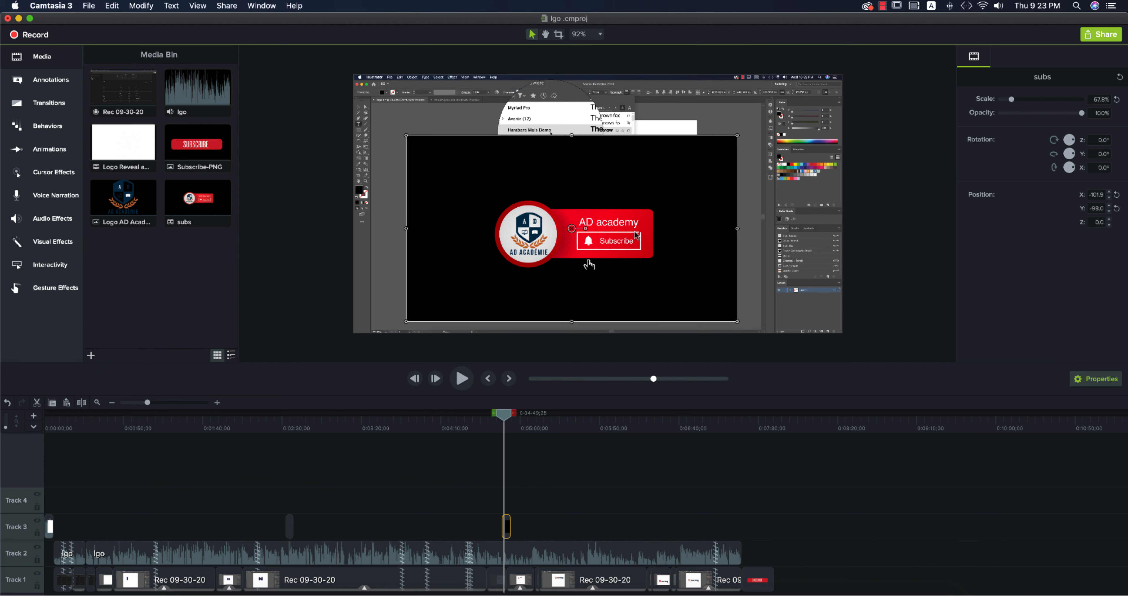
# Apply the Remove a Color effect to the subs clip and set the removed color to black
pyautogui.click(52, 241)
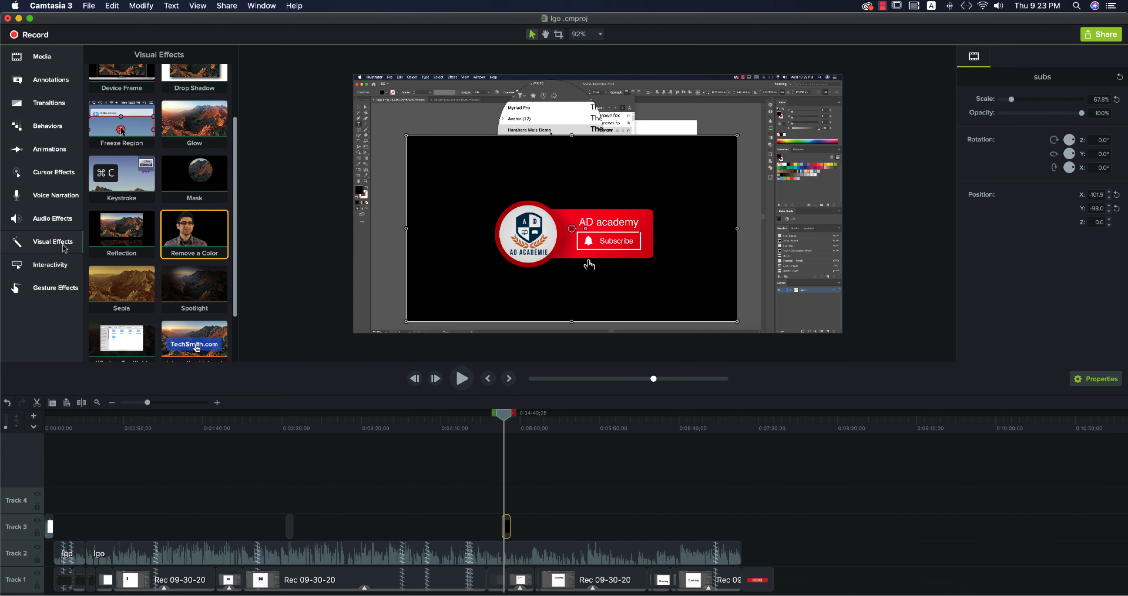
pyautogui.rightClick(204, 237)
pyautogui.click(232, 242)
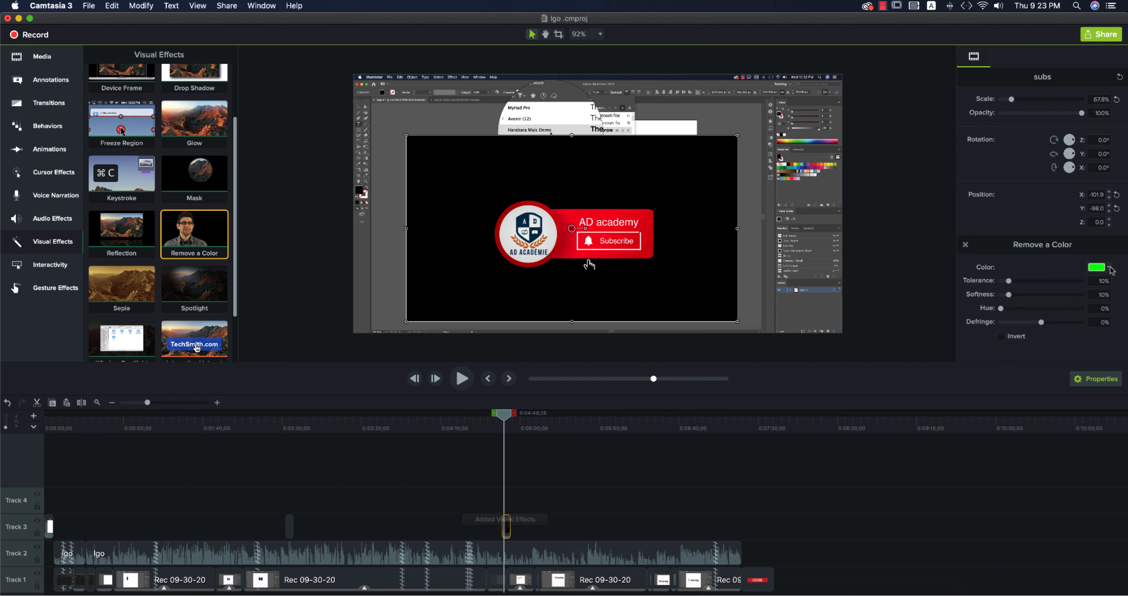
pyautogui.click(1097, 267)
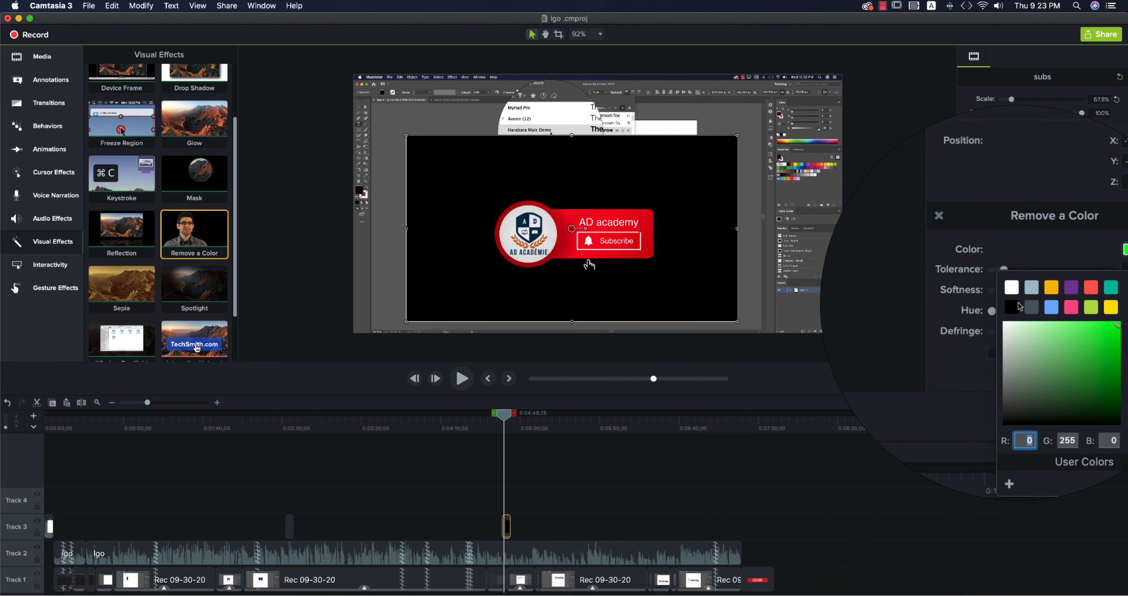
pyautogui.click(1016, 309)
pyautogui.click(894, 473)
# Scale the subs clip to 37.2%, place it in the canvas's lower-left area, and play it from the clip's start
pyautogui.click(715, 233)
pyautogui.moveTo(737, 228); pyautogui.dragTo(464, 288)
pyautogui.click(698, 501)
pyautogui.moveTo(502, 421); pyautogui.dragTo(499, 421)
pyautogui.press('space')
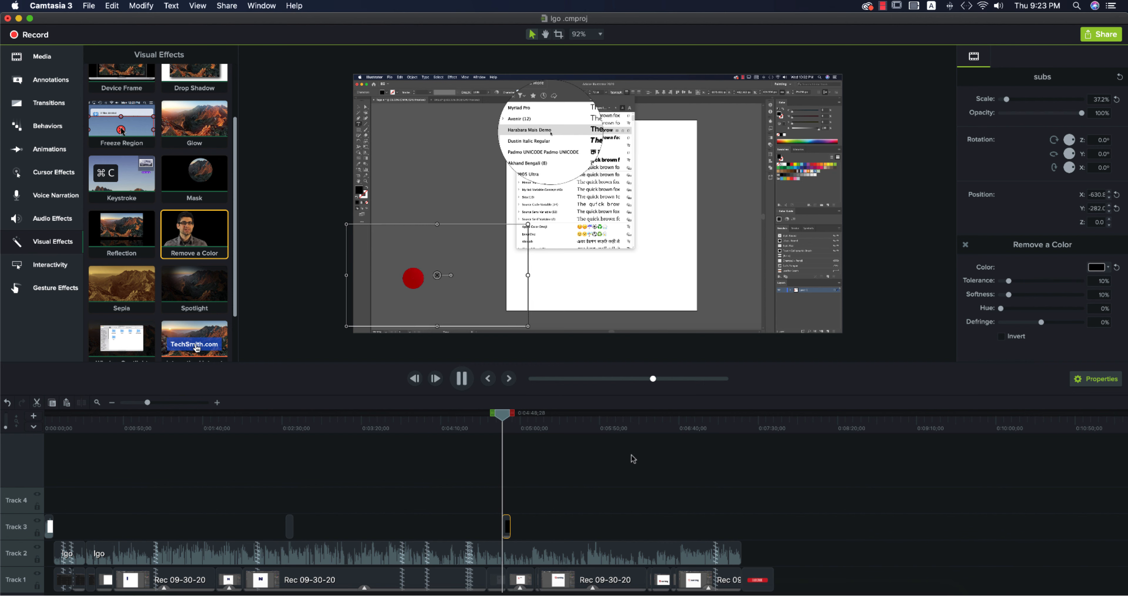
pyautogui.click(865, 495)
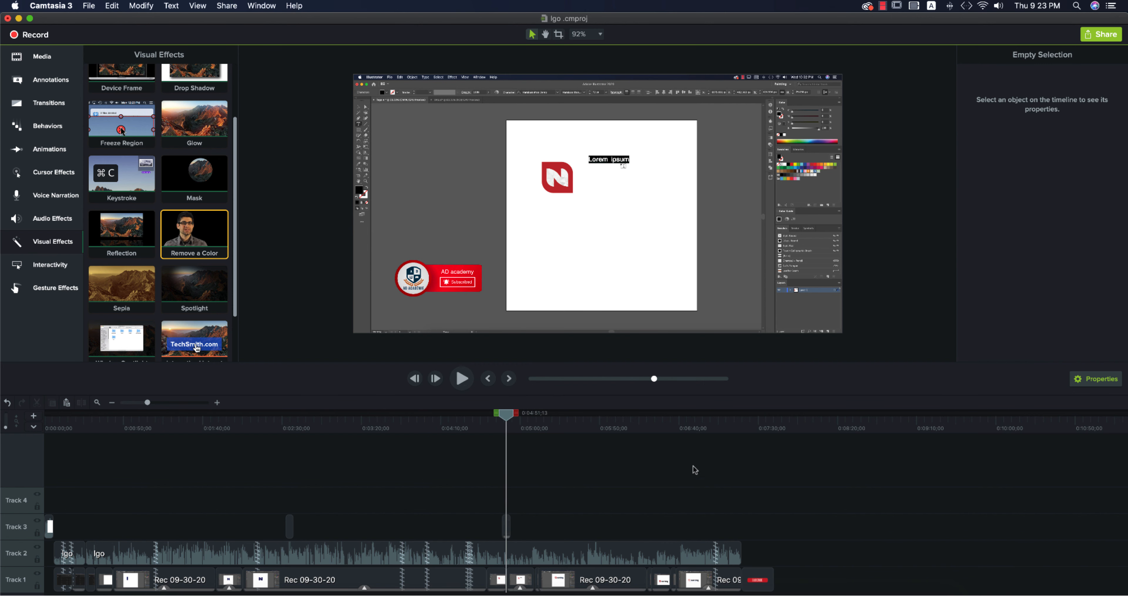
# Delete the subs clip from Track 3
pyautogui.click(508, 524)
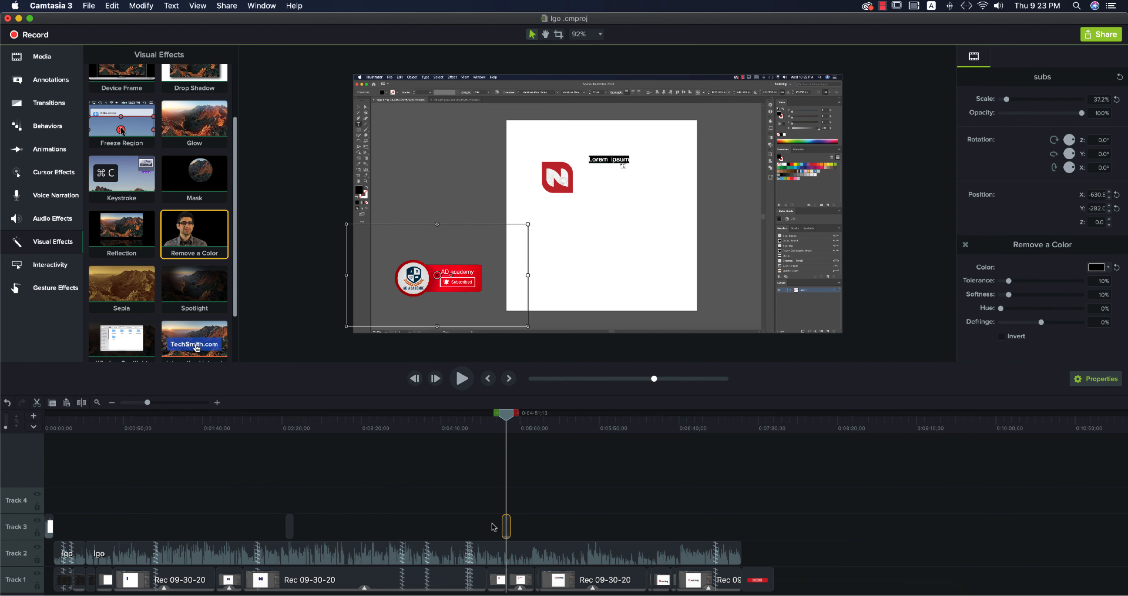
pyautogui.press('Delete')
# Show the quiz interactivity options, scrub the playhead back to about 0:04:33, and show the gesture effects
pyautogui.click(50, 266)
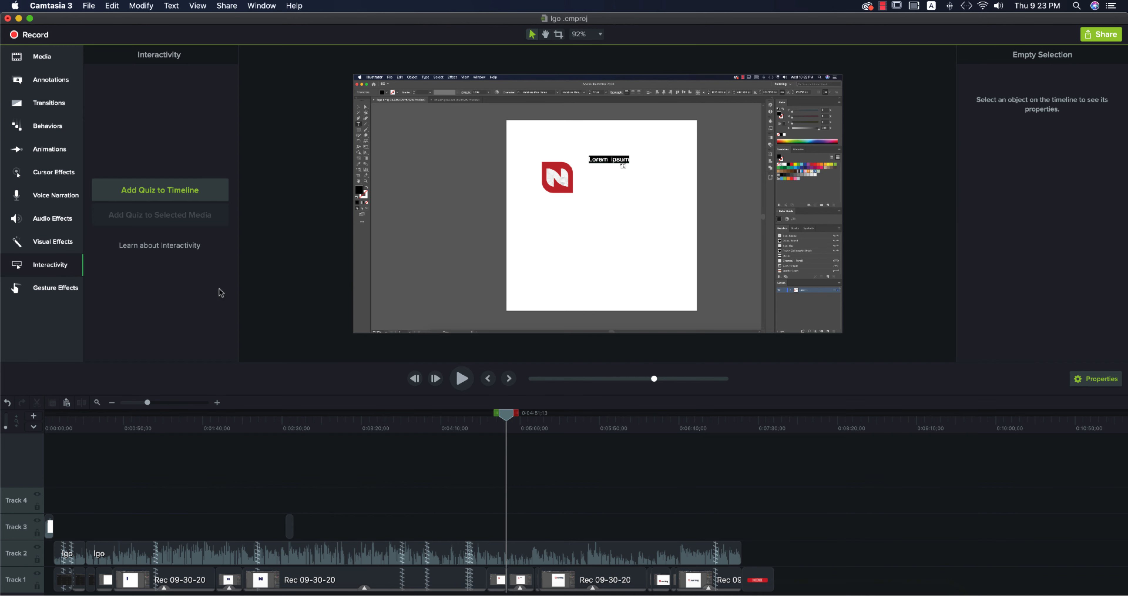
pyautogui.moveTo(516, 414); pyautogui.dragTo(480, 414)
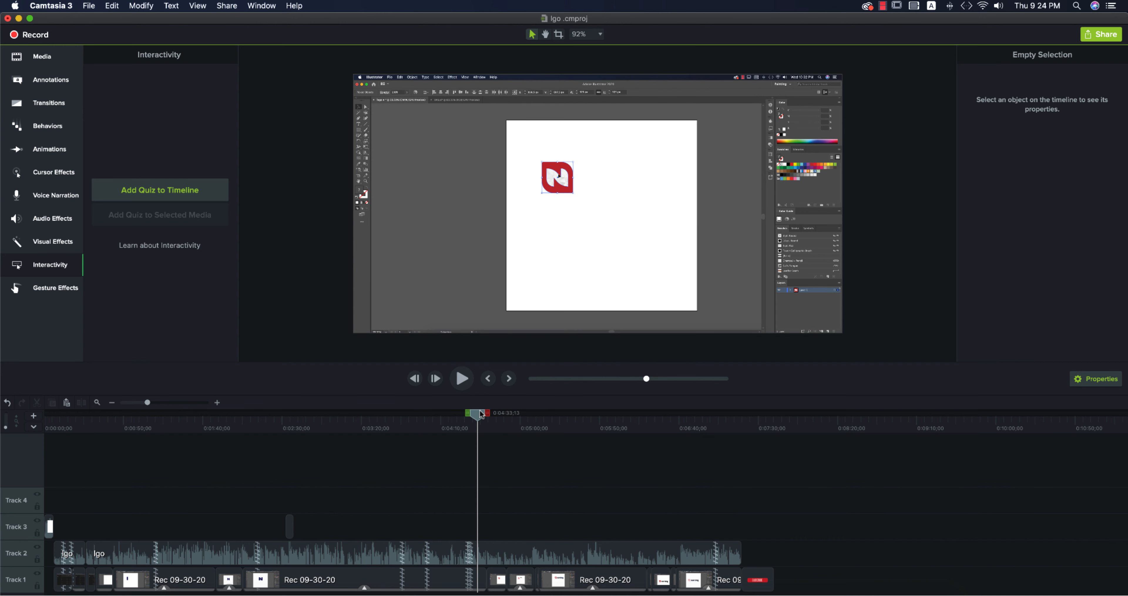
pyautogui.click(43, 289)
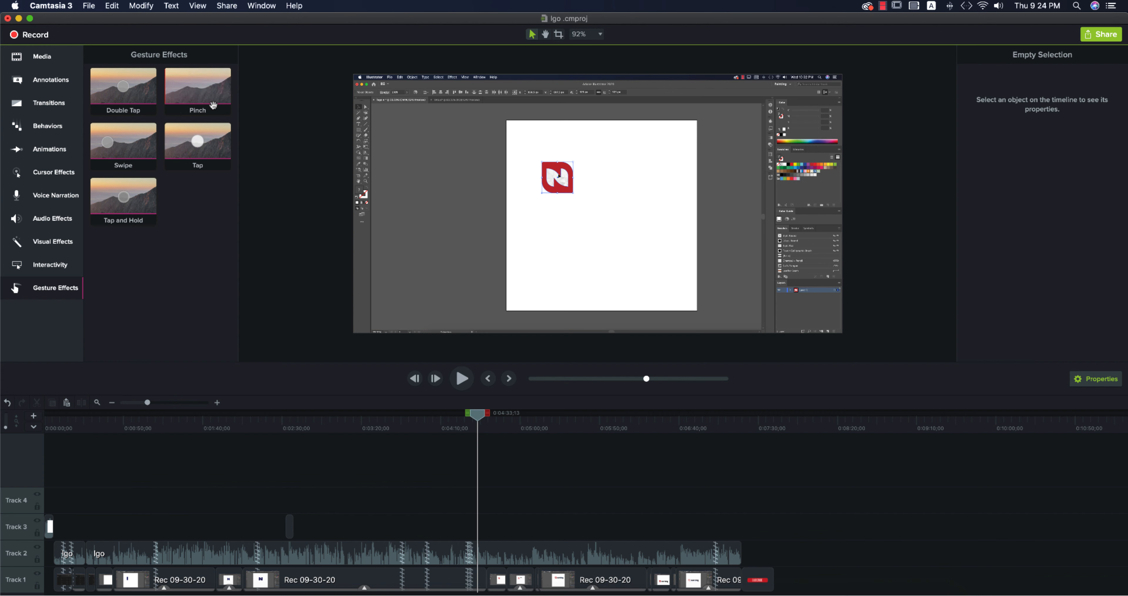
# Return to the media bin, move the playhead to the timeline's start, and view the available sharing destinations
pyautogui.click(30, 59)
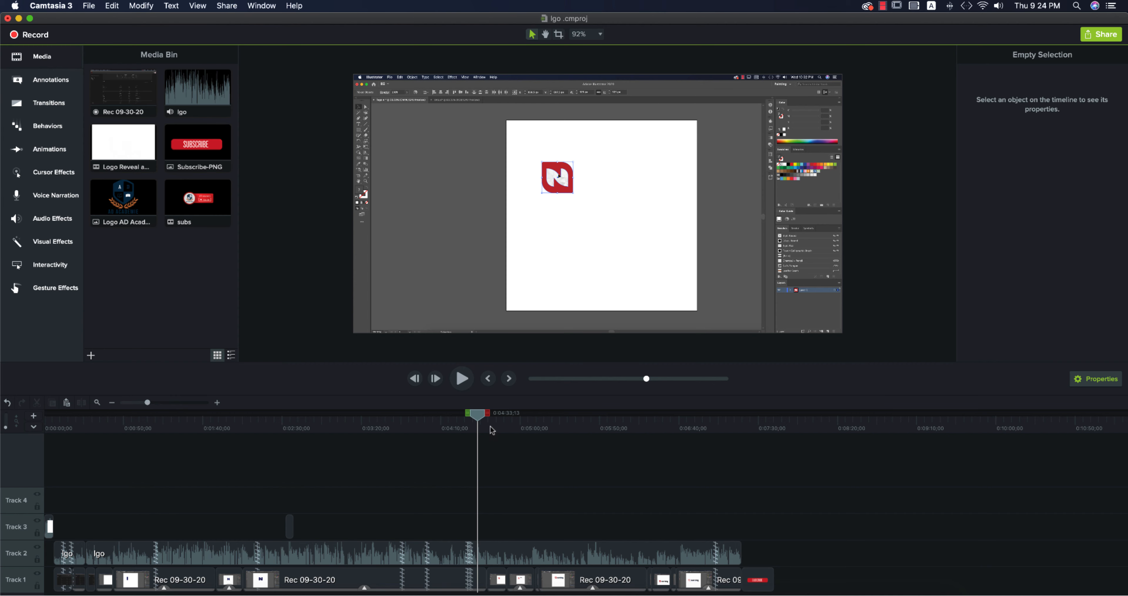
pyautogui.moveTo(477, 418); pyautogui.dragTo(8, 467)
pyautogui.click(1087, 35)
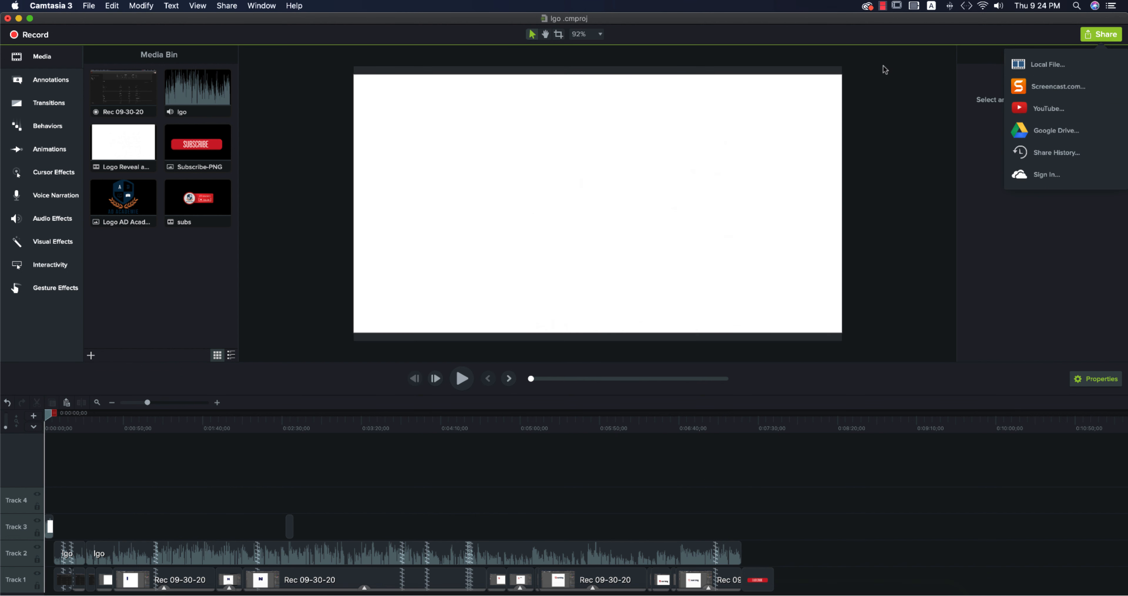
pyautogui.click(322, 35)
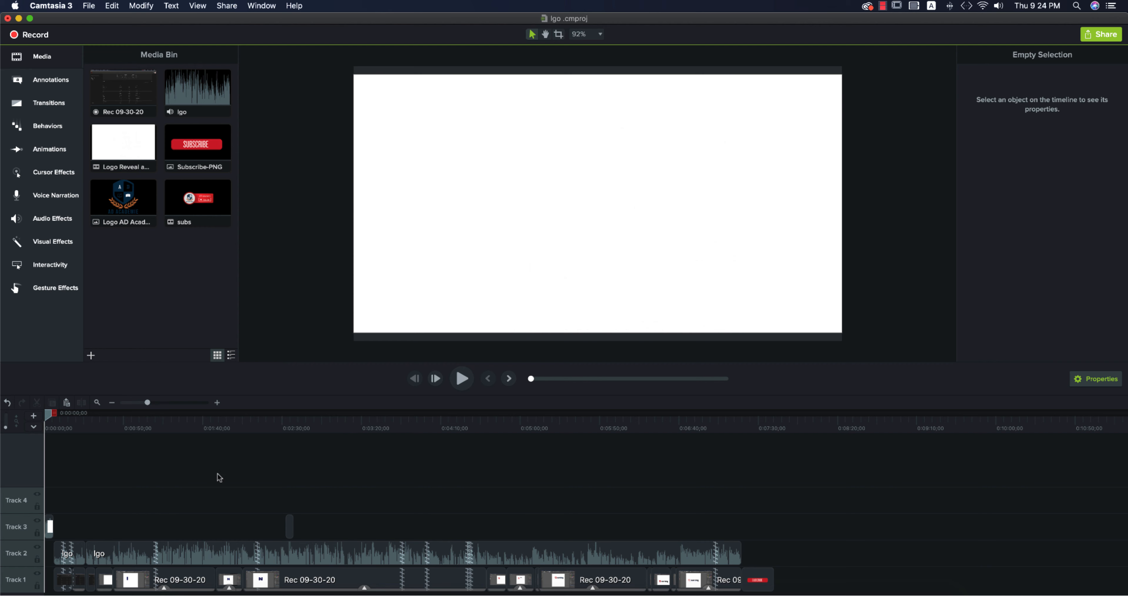
# Scrub the playhead from the start to about 0:07:09 with the long lgo audio clip selected, and clear the time range selection
pyautogui.moveTo(48, 421); pyautogui.dragTo(557, 505)
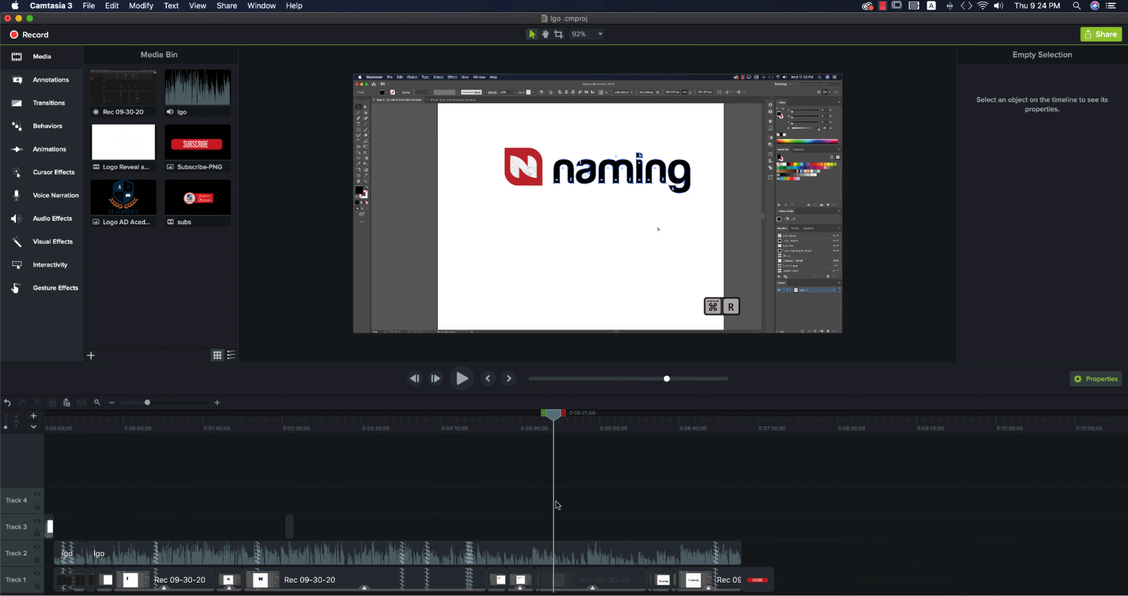
pyautogui.moveTo(556, 421); pyautogui.dragTo(658, 482)
pyautogui.click(706, 554)
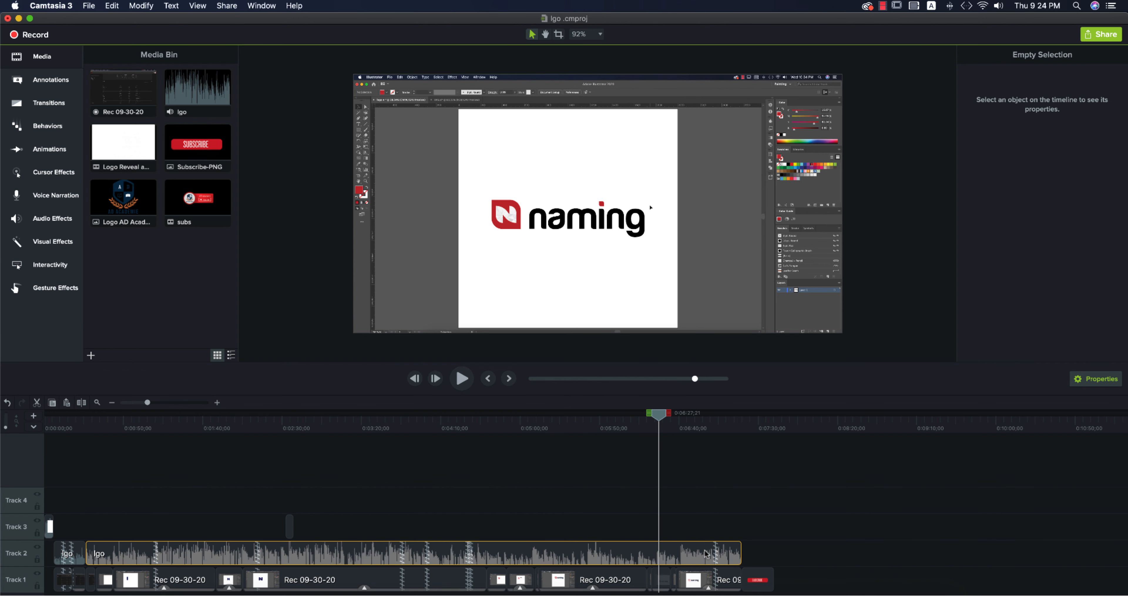
pyautogui.moveTo(662, 422); pyautogui.dragTo(729, 441)
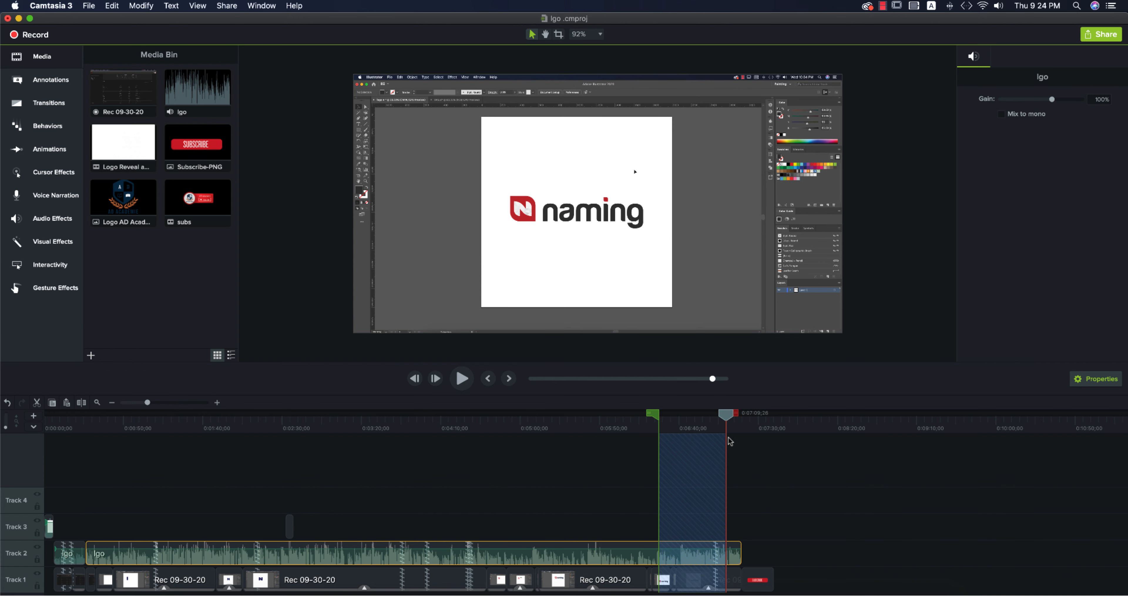
pyautogui.doubleClick(725, 413)
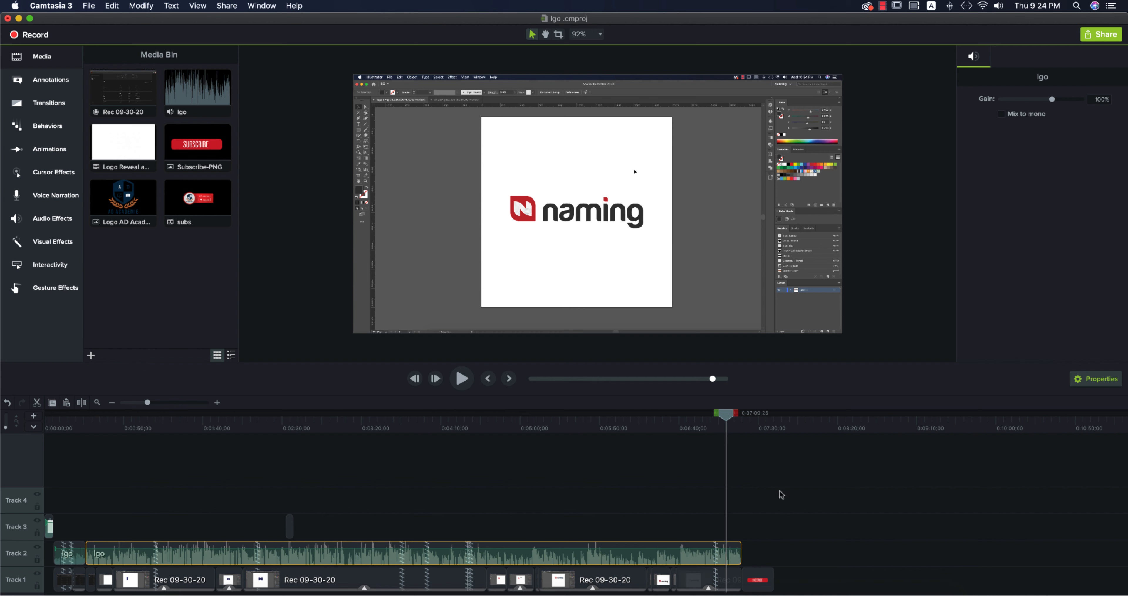